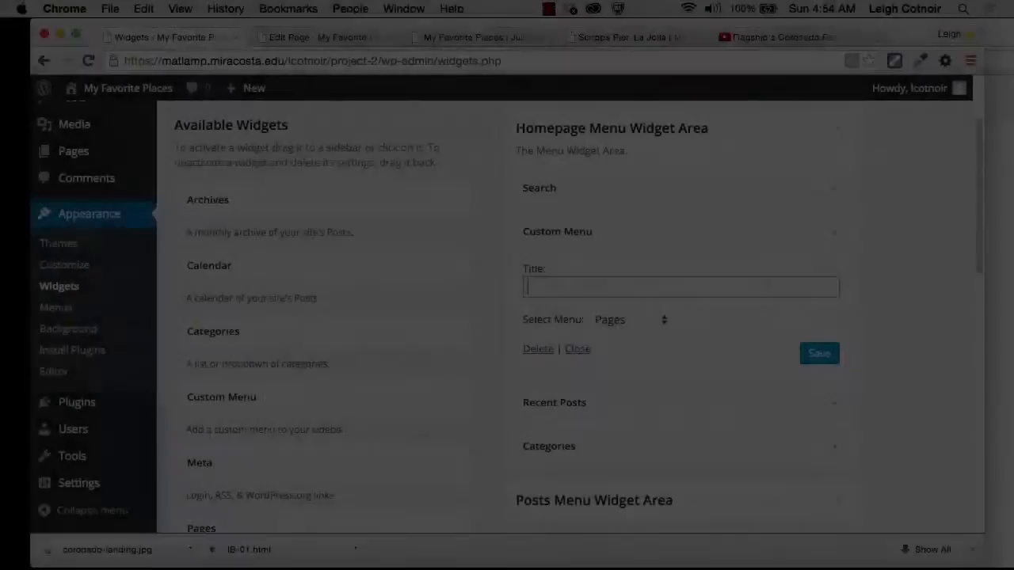
# Step: Title the Custom Menu widget in the Homepage Menu Widget Area "Learn More!" and save it
pyautogui.write('Lea')
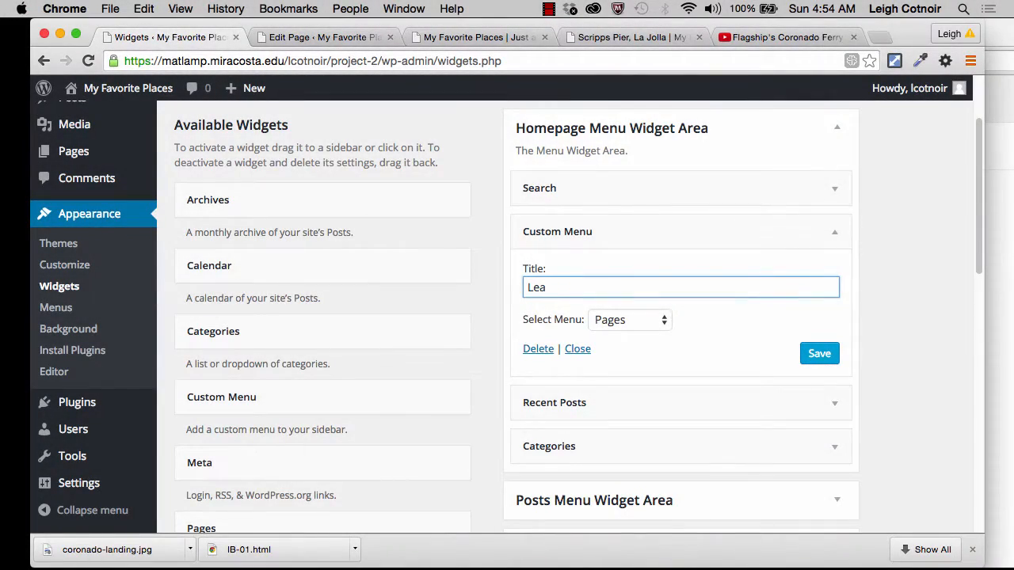
pyautogui.write('rn')
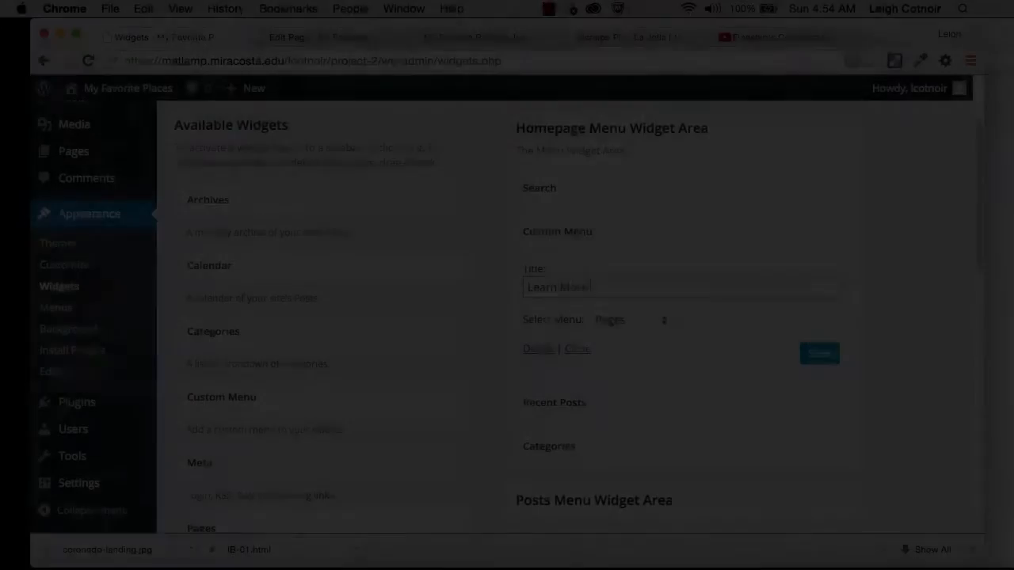
pyautogui.write('More')
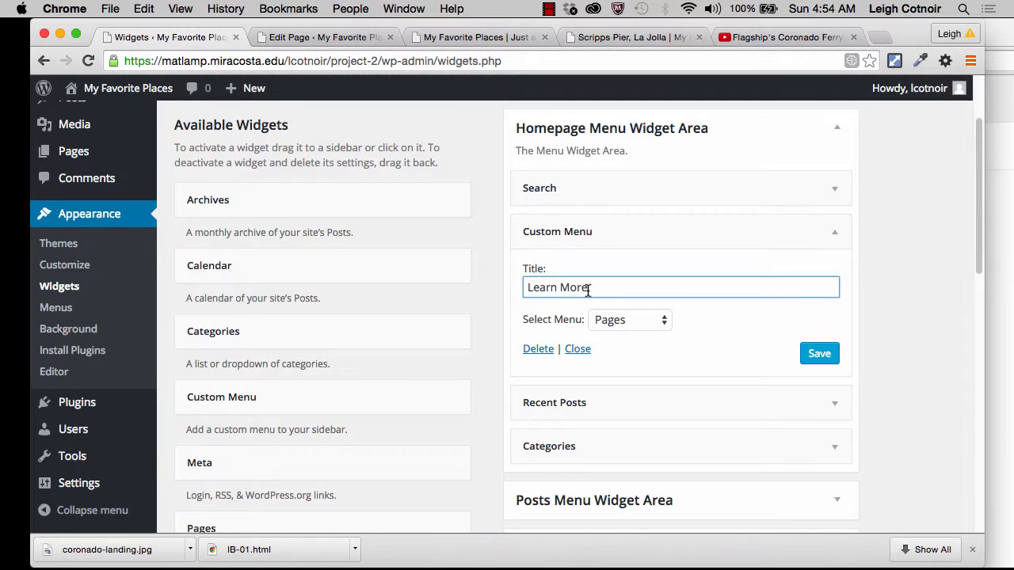
pyautogui.write('!')
pyautogui.click(824, 359)
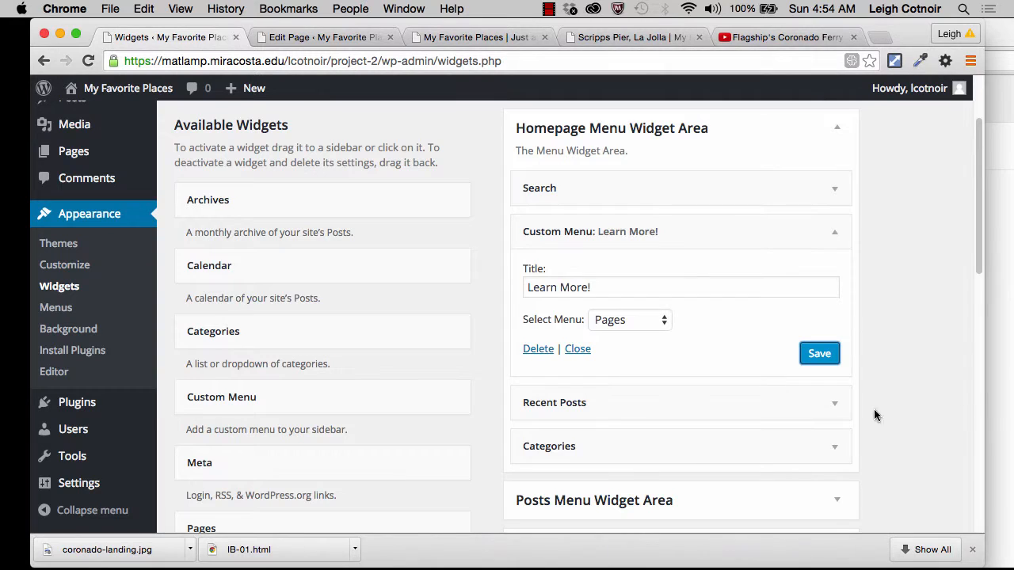
# Step: Set the Recent Posts widget to show 3 posts, title it "Latest Destinations" and save it
pyautogui.click(829, 403)
pyautogui.scroll(-5, 829, 399)
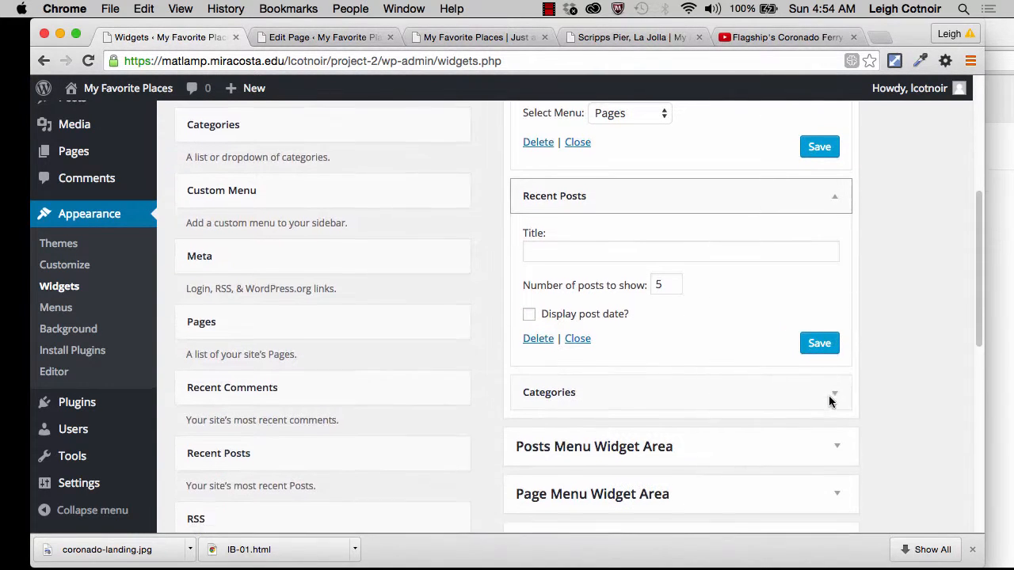
pyautogui.click(664, 276)
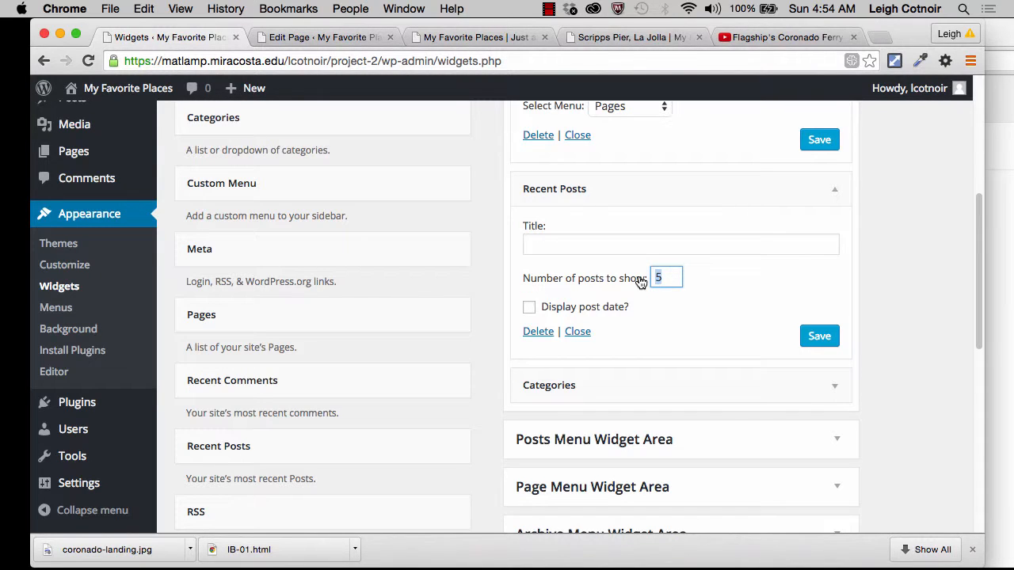
pyautogui.doubleClick(657, 277)
pyautogui.write('3')
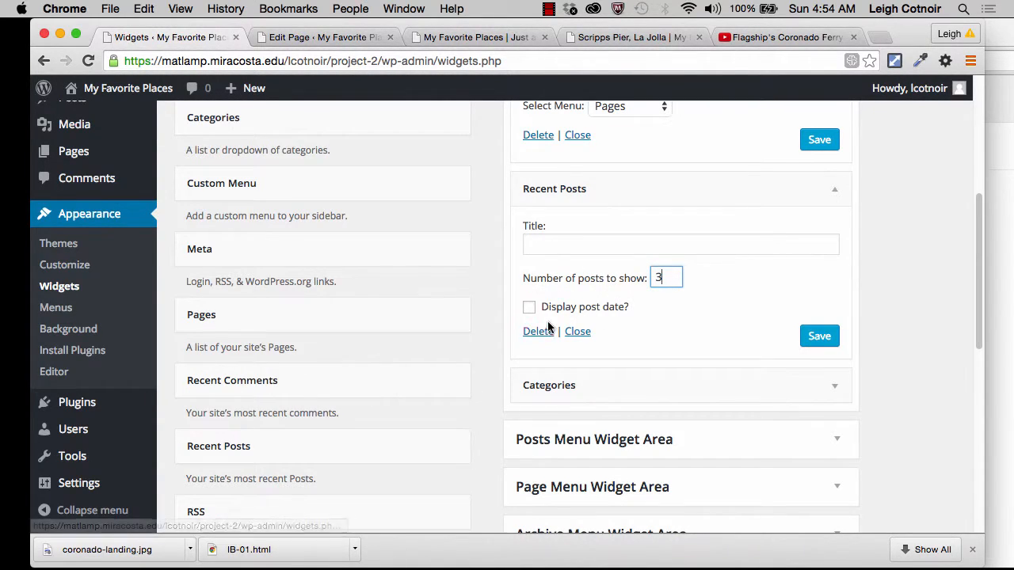
pyautogui.click(560, 237)
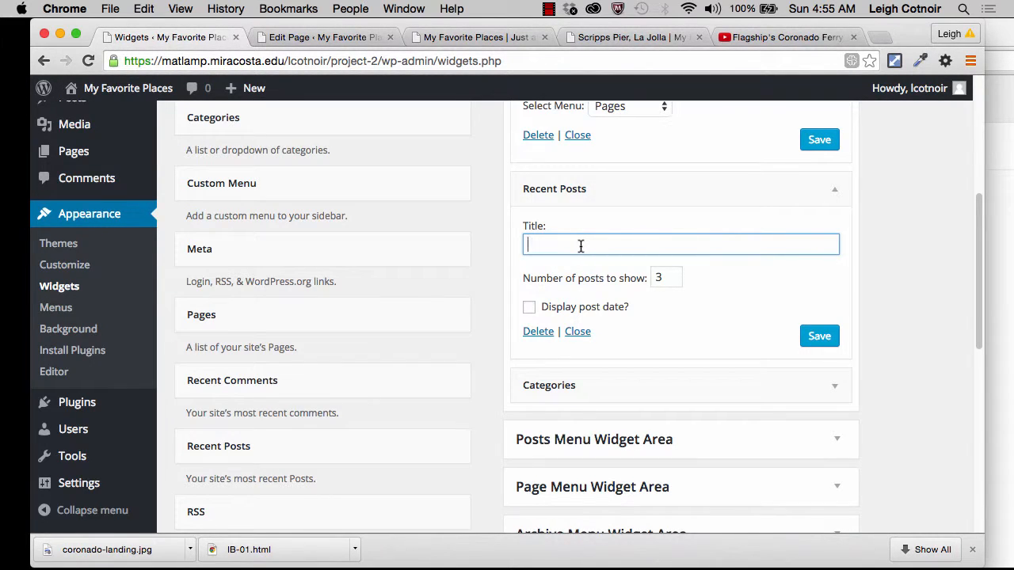
pyautogui.write('Latest Articles')
pyautogui.doubleClick(584, 244)
pyautogui.write('Destinations')
pyautogui.click(819, 336)
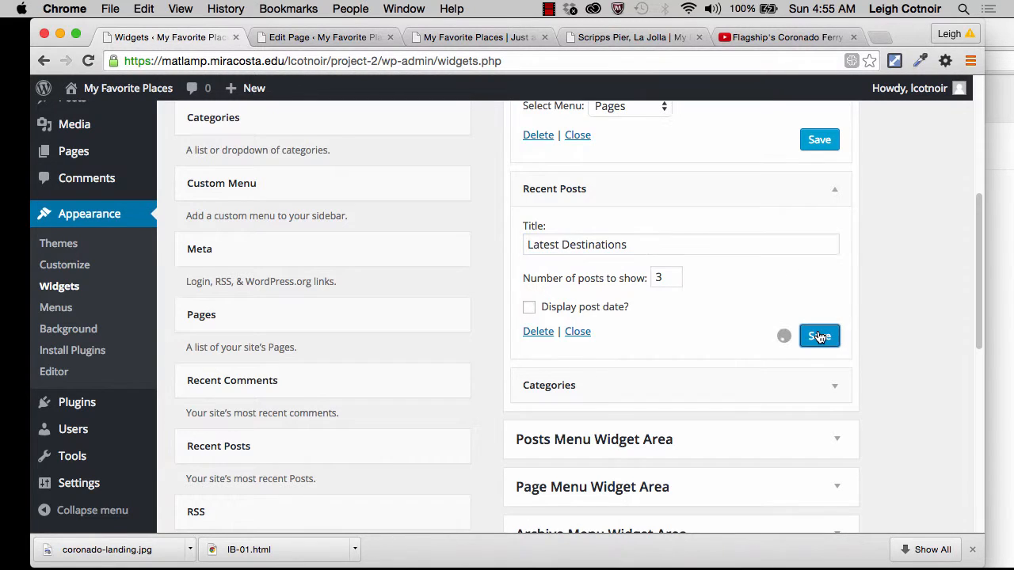
# Step: Close the Contributors edit page, reload the My Favorite Places homepage and examine the widgets in its slide-out menu
pyautogui.click(333, 37)
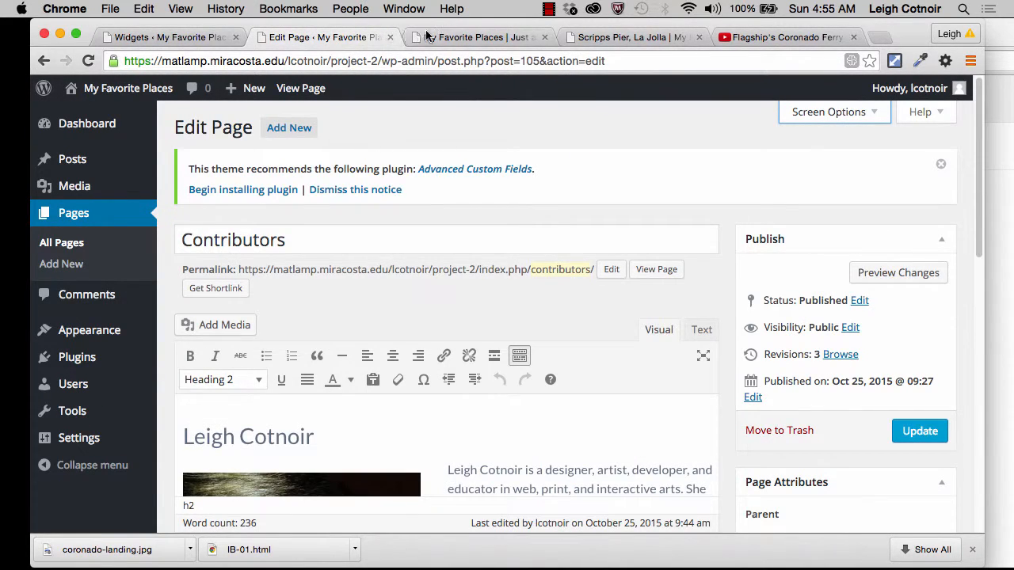
pyautogui.click(390, 37)
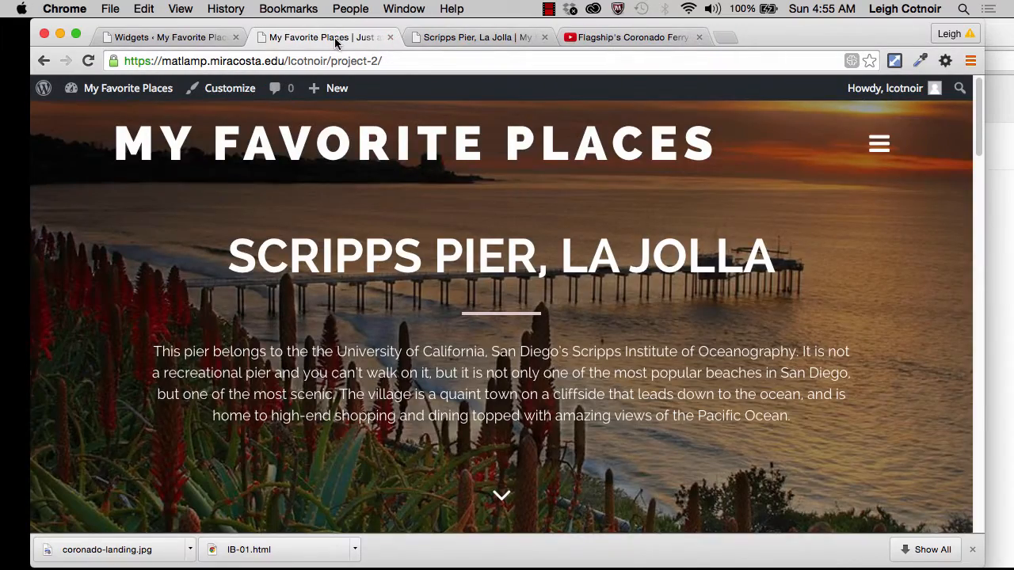
pyautogui.press('super+r')
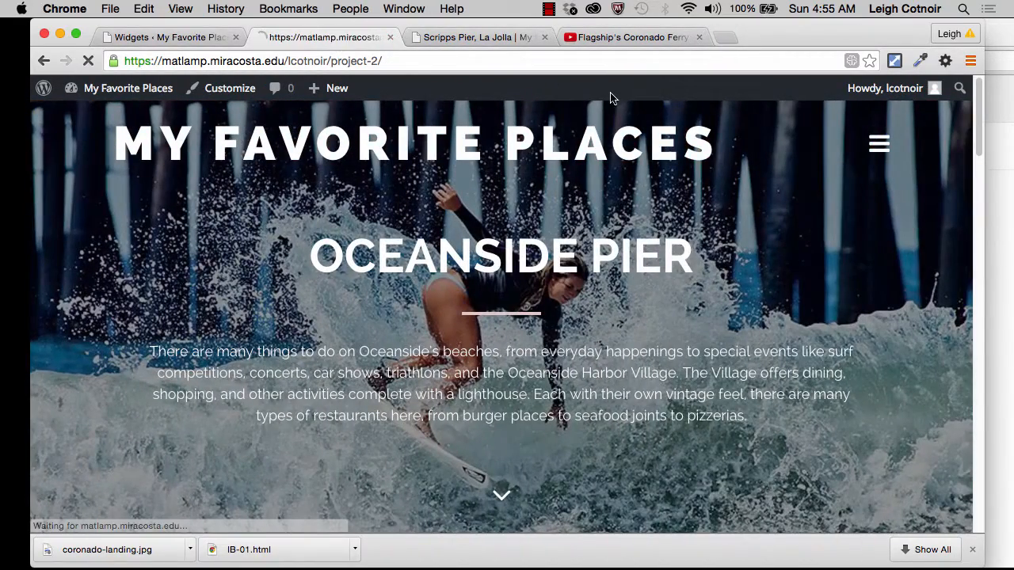
pyautogui.click(879, 144)
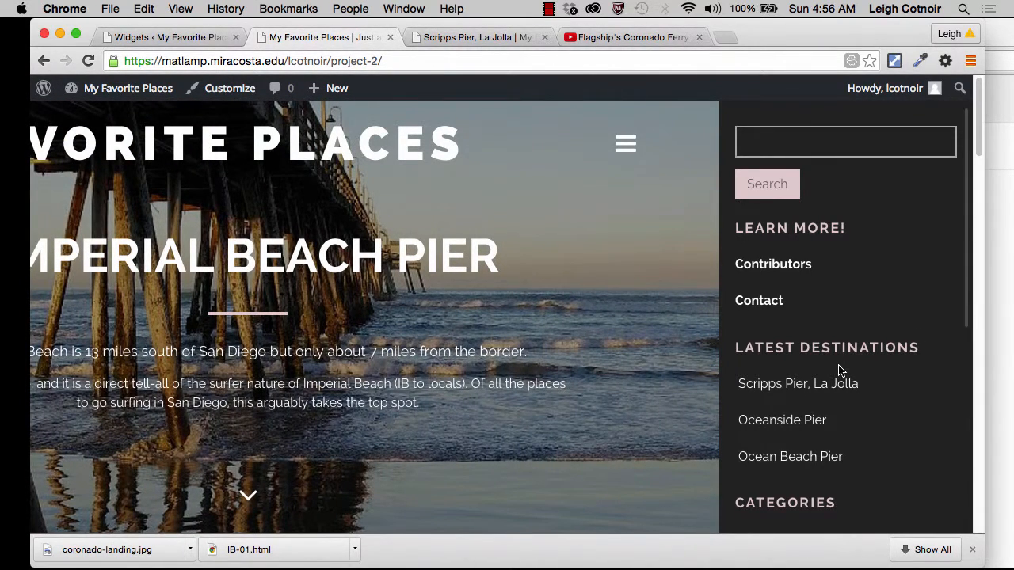
pyautogui.scroll(-3, 840, 370)
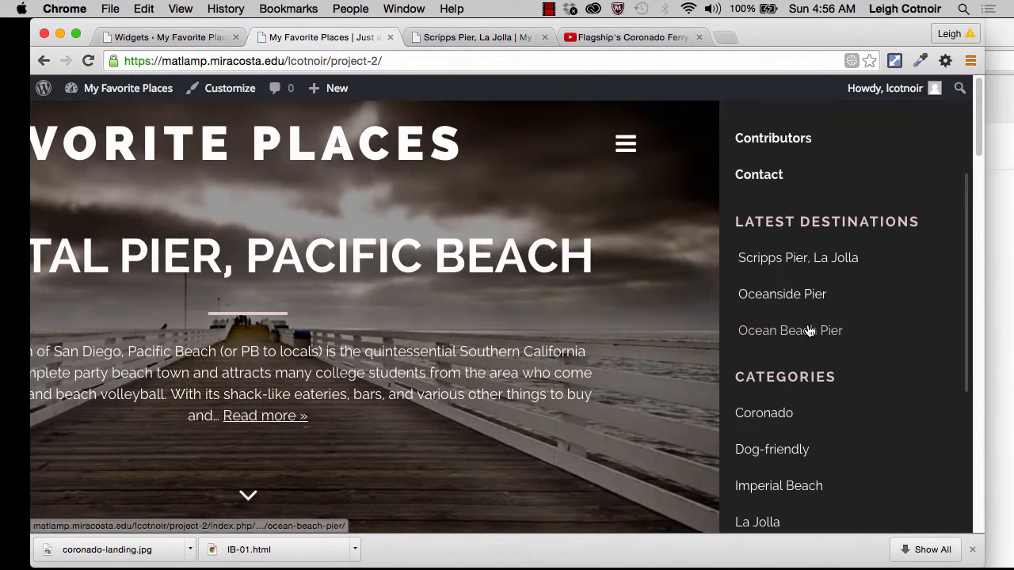
pyautogui.scroll(-4, 809, 331)
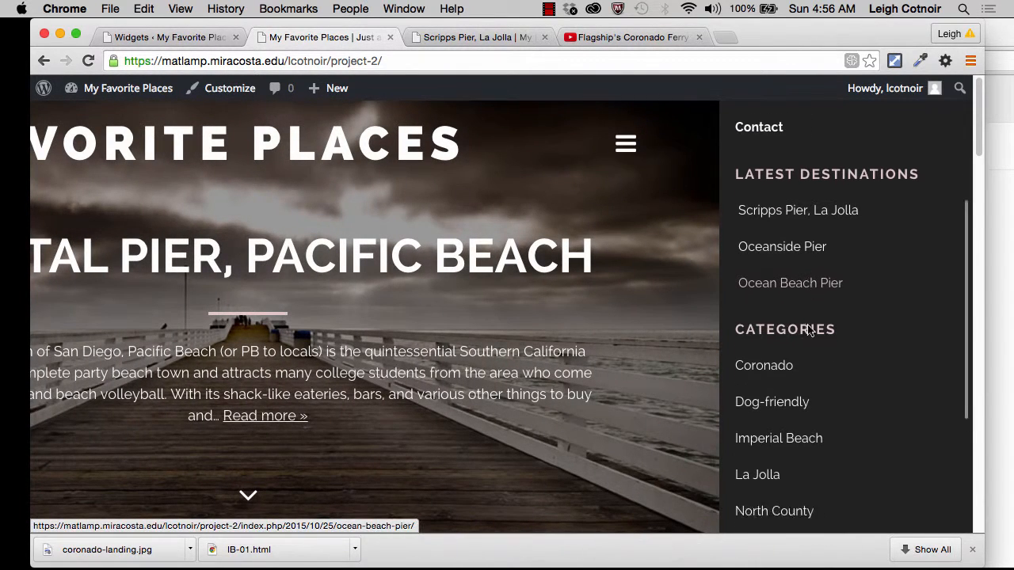
pyautogui.scroll(2, 808, 331)
pyautogui.scroll(-1, 808, 313)
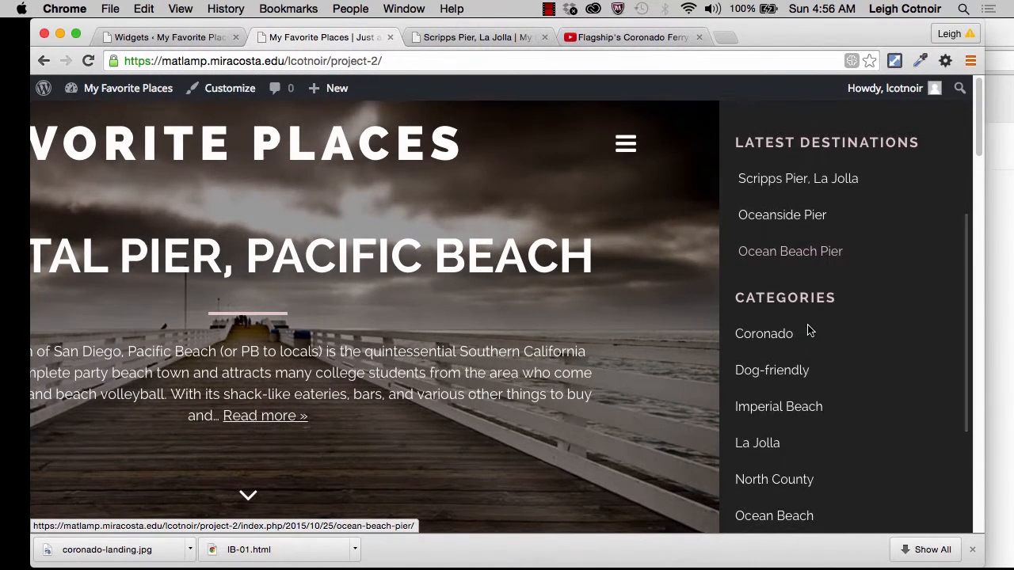
pyautogui.scroll(5, 776, 285)
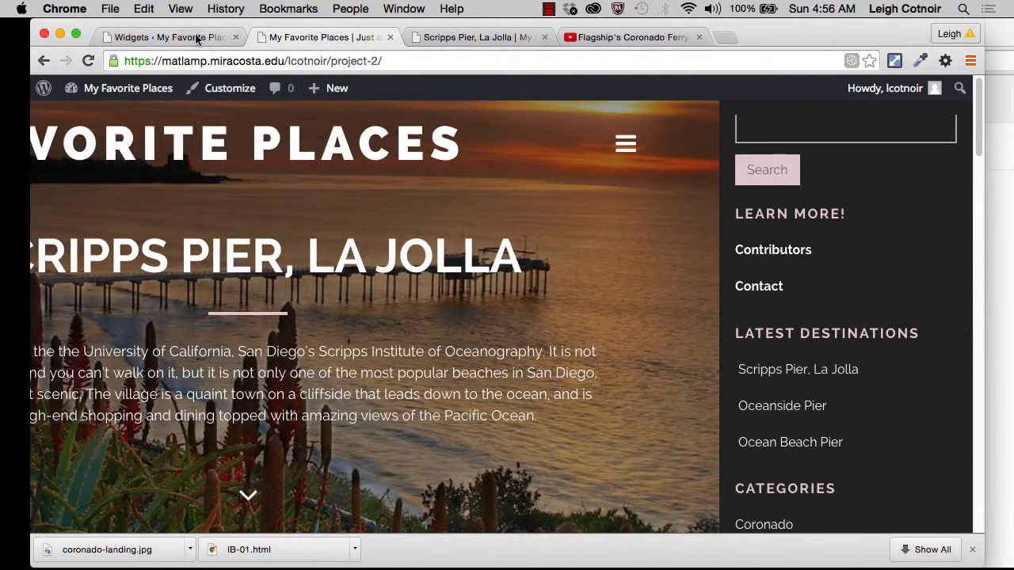
# Step: Return to the Widgets admin page and add a Text widget to the Homepage Menu Widget Area
pyautogui.click(190, 37)
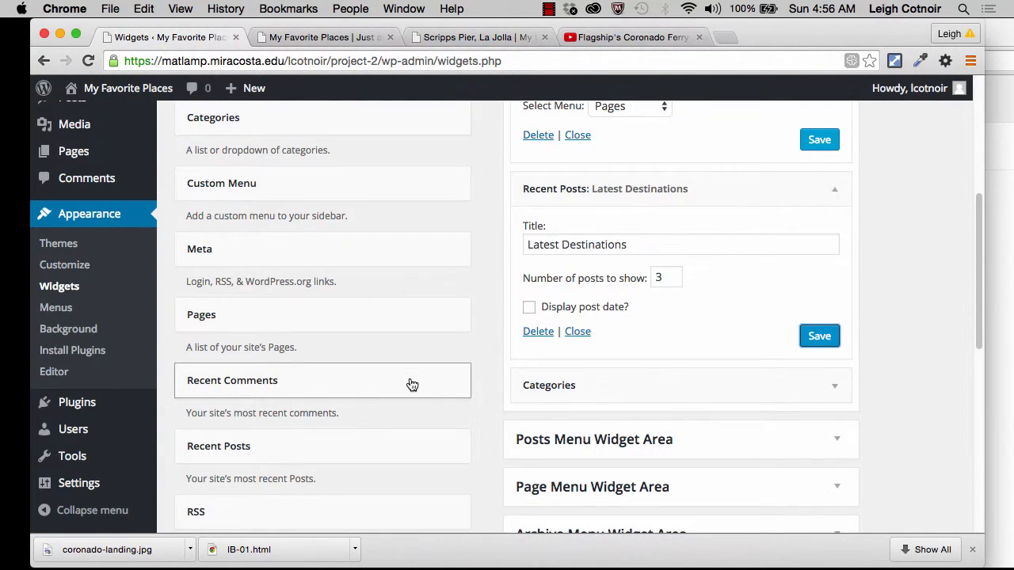
pyautogui.scroll(3, 412, 384)
pyautogui.scroll(-6, 412, 384)
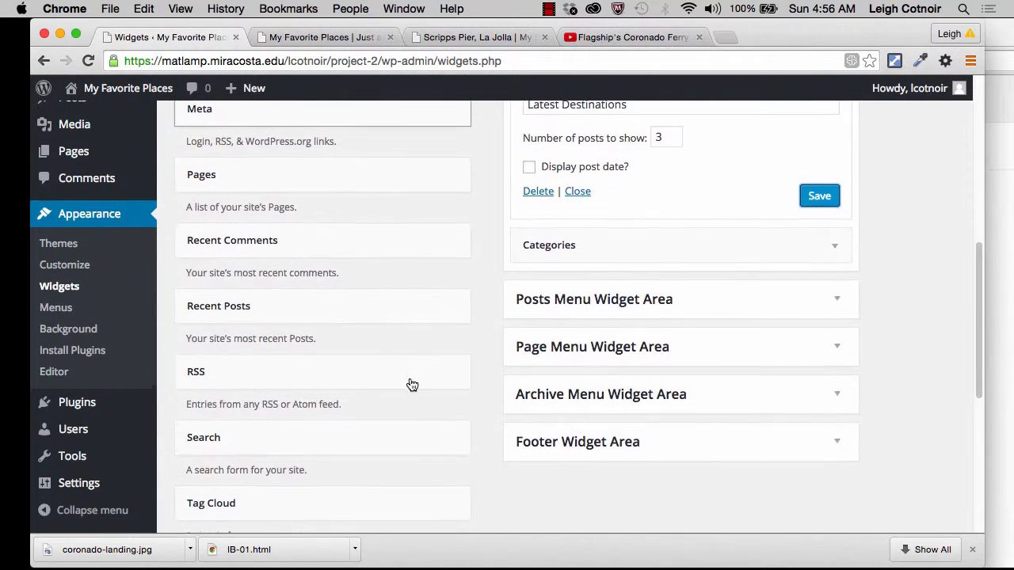
pyautogui.scroll(-5, 412, 384)
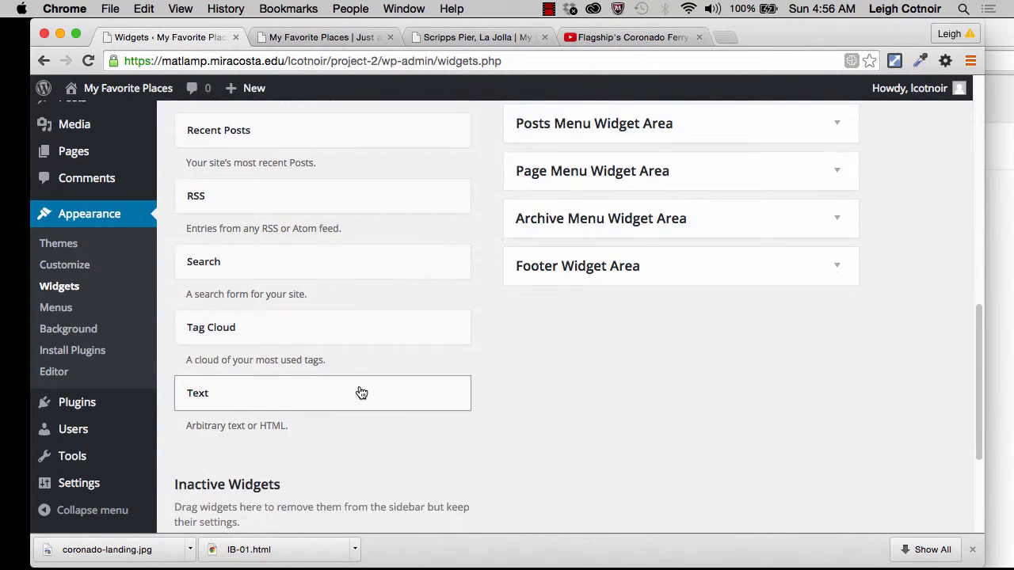
pyautogui.click(360, 393)
pyautogui.scroll(3, 414, 396)
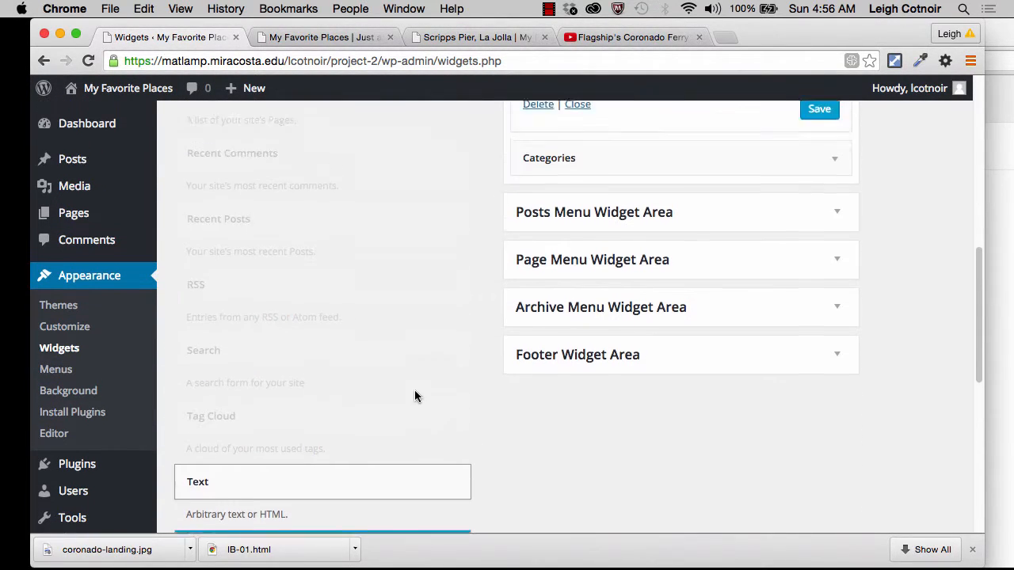
pyautogui.scroll(-4, 414, 397)
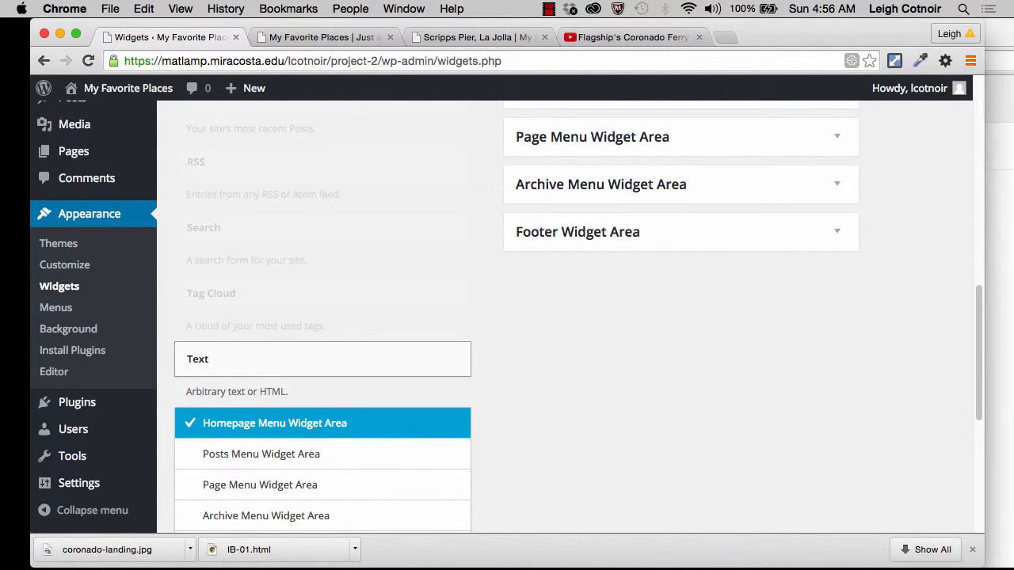
pyautogui.click(320, 428)
pyautogui.scroll(5, 644, 347)
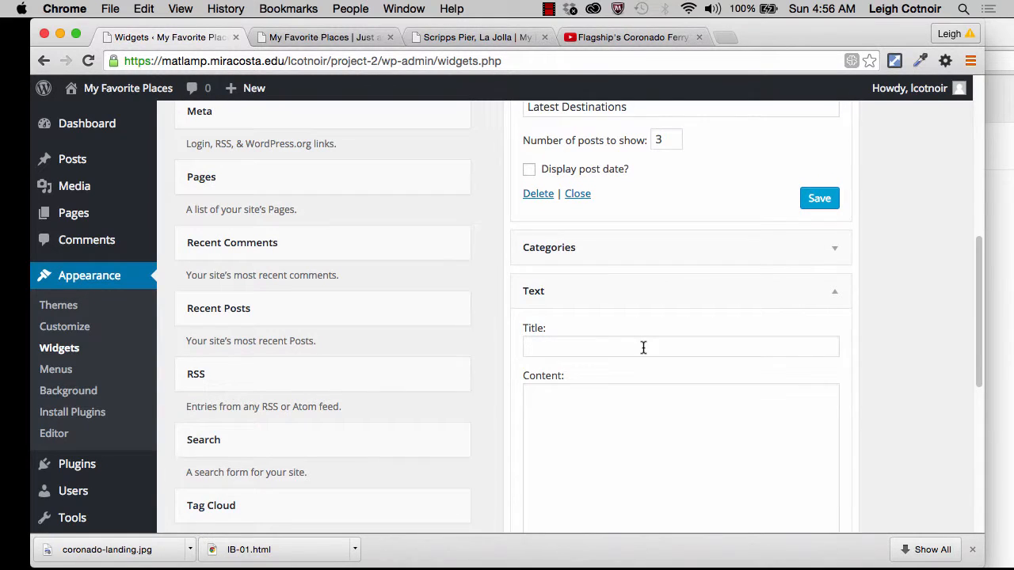
# Step: Enter <hr> as the content of the new Text widget, leave its title empty, then save and collapse it
pyautogui.click(570, 347)
pyautogui.click(570, 408)
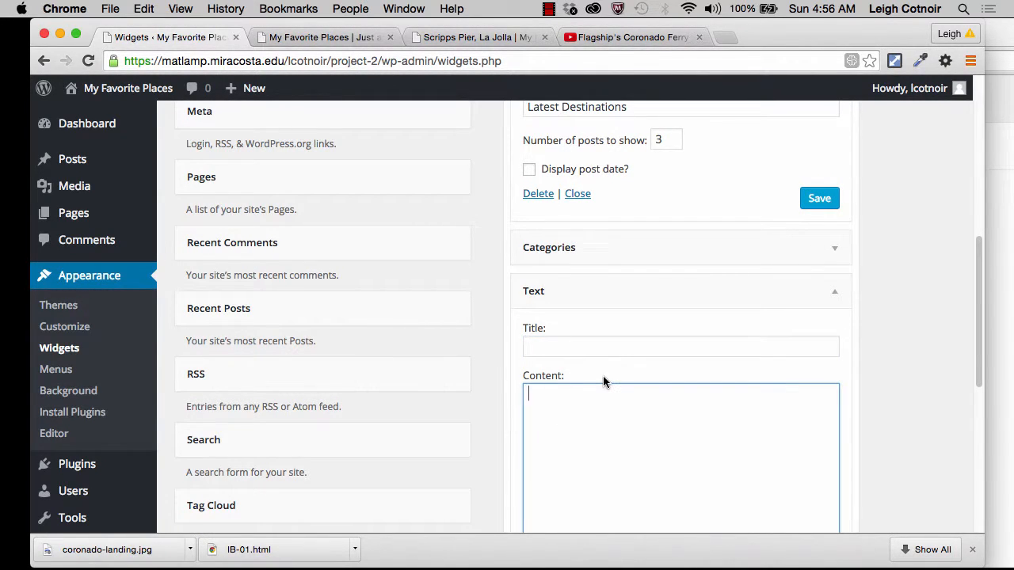
pyautogui.write('<hr>')
pyautogui.scroll(-5, 894, 291)
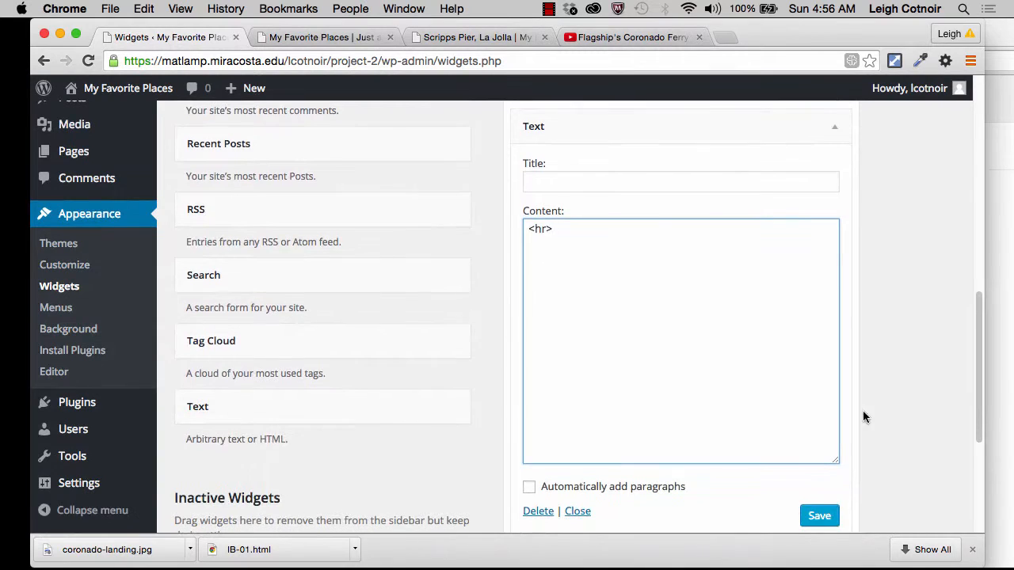
pyautogui.click(819, 515)
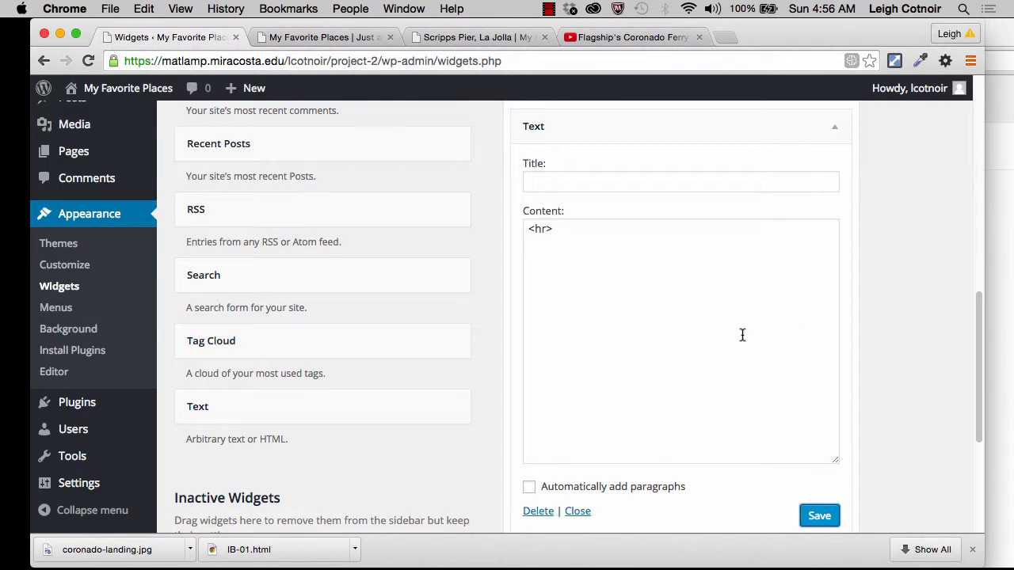
pyautogui.scroll(3, 740, 335)
pyautogui.click(829, 265)
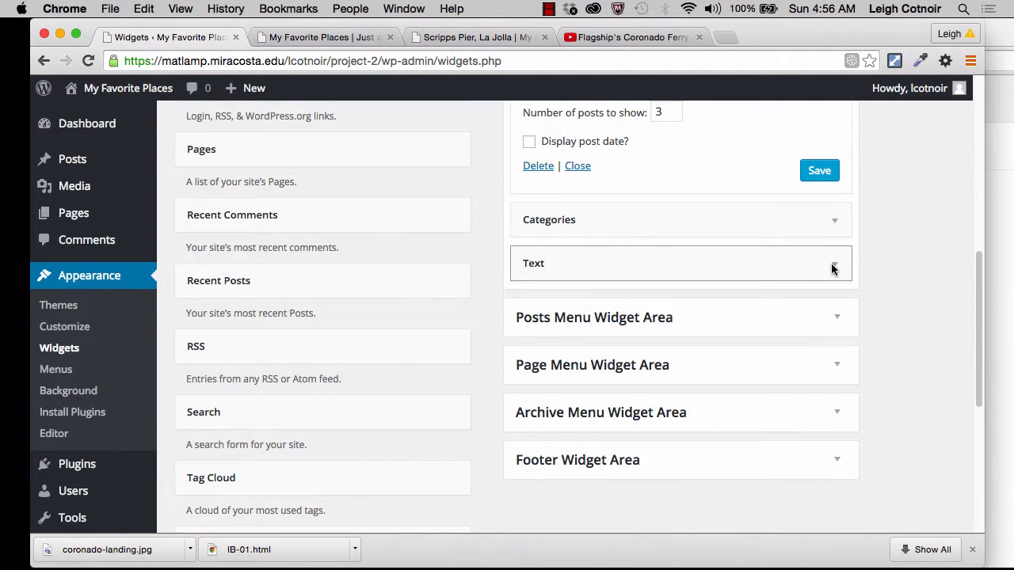
# Step: Move the Text widget between the Custom Menu and Recent Posts widgets, and collapse both of those widgets
pyautogui.scroll(2, 594, 253)
pyautogui.scroll(1, 598, 253)
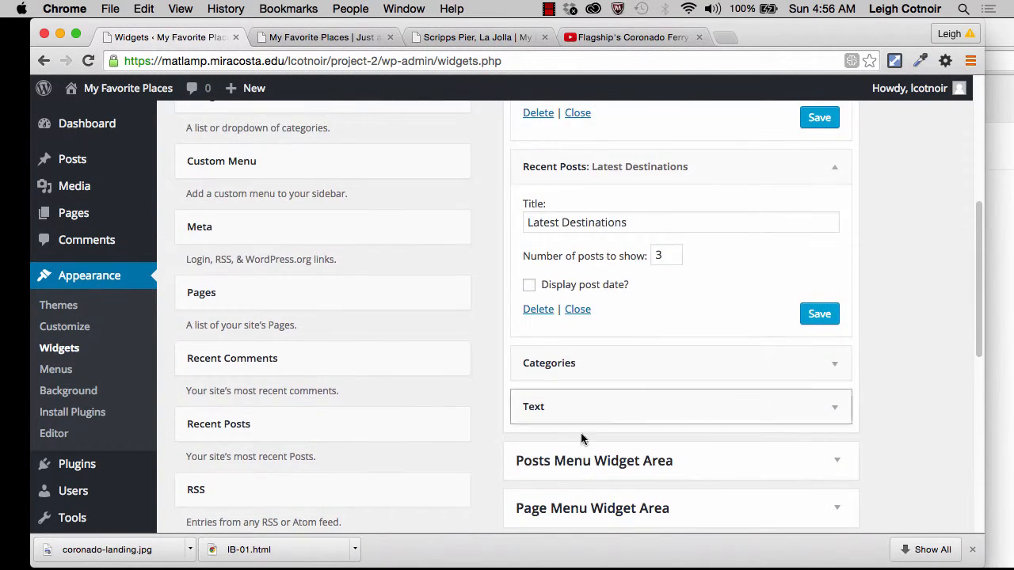
pyautogui.scroll(2, 575, 407)
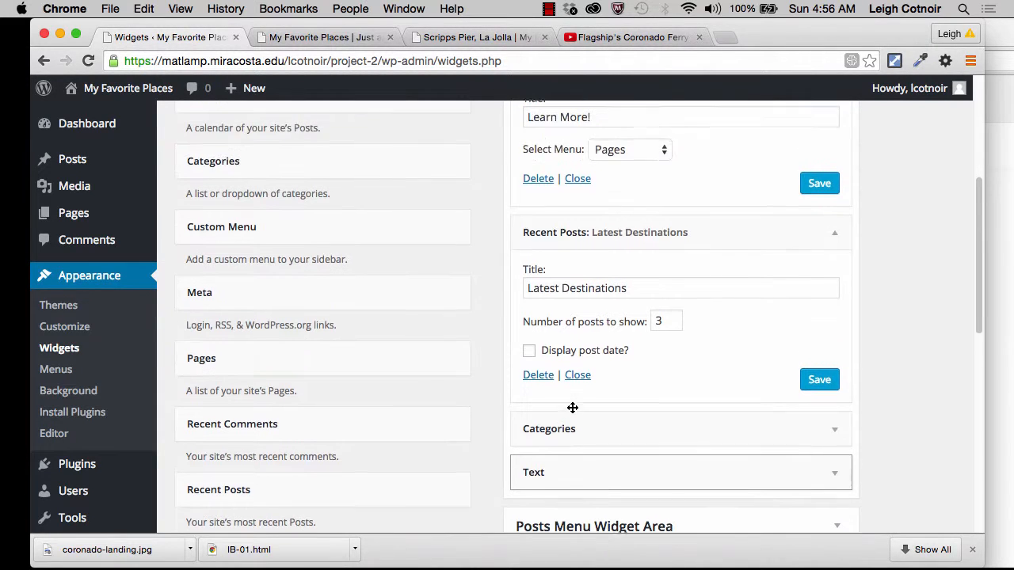
pyautogui.moveTo(561, 507); pyautogui.dragTo(559, 265)
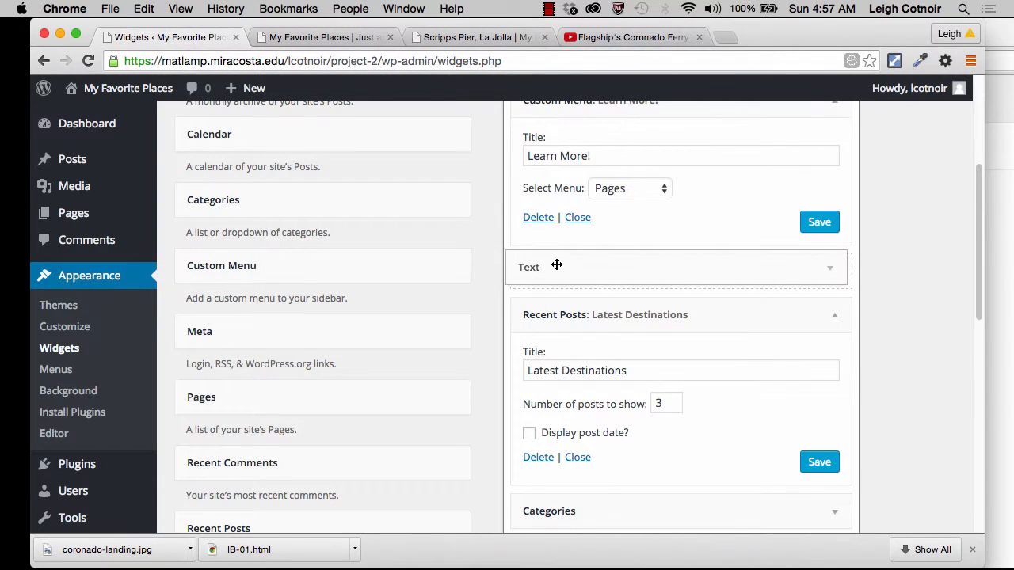
pyautogui.scroll(3, 625, 245)
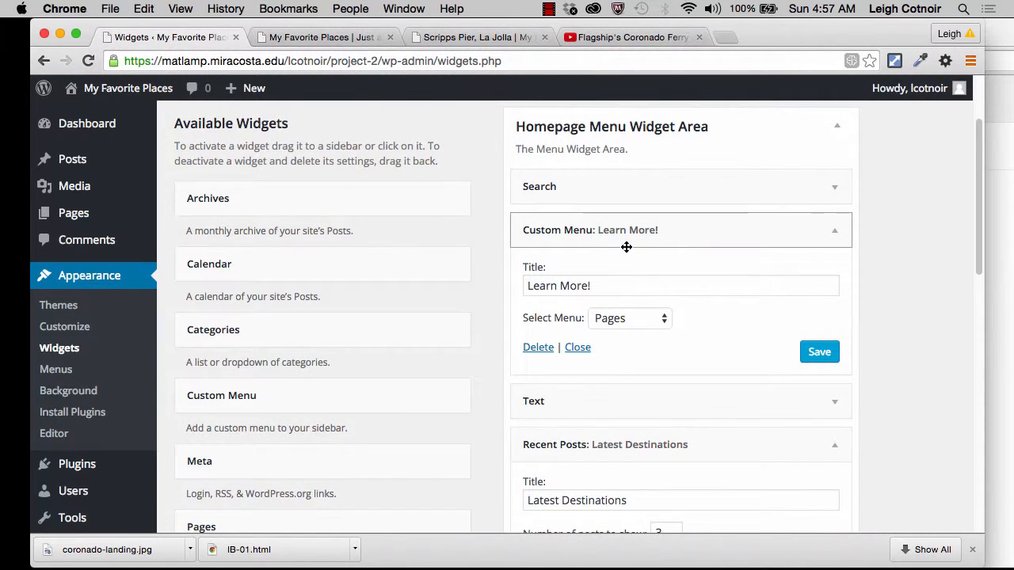
pyautogui.click(834, 233)
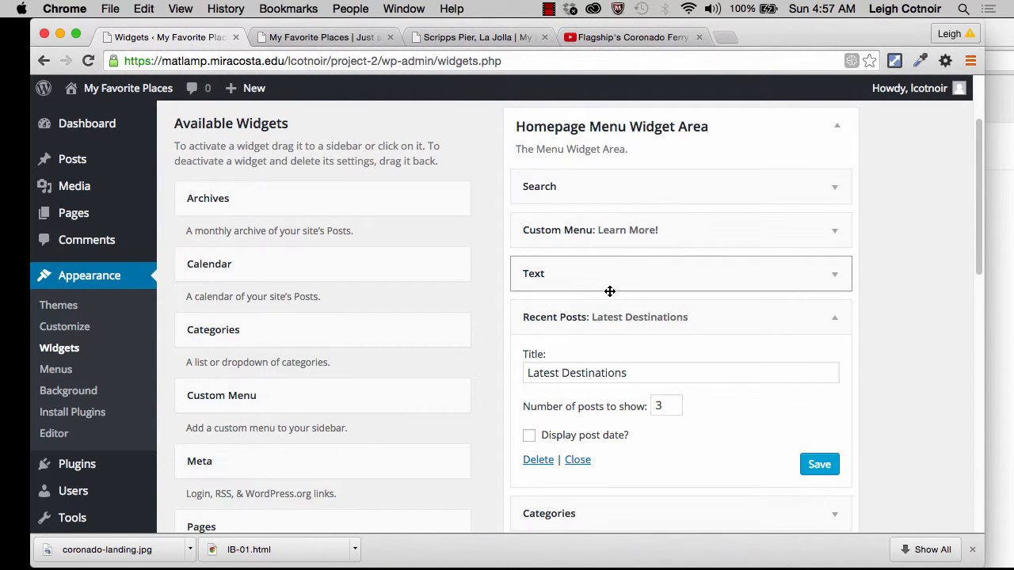
pyautogui.click(835, 316)
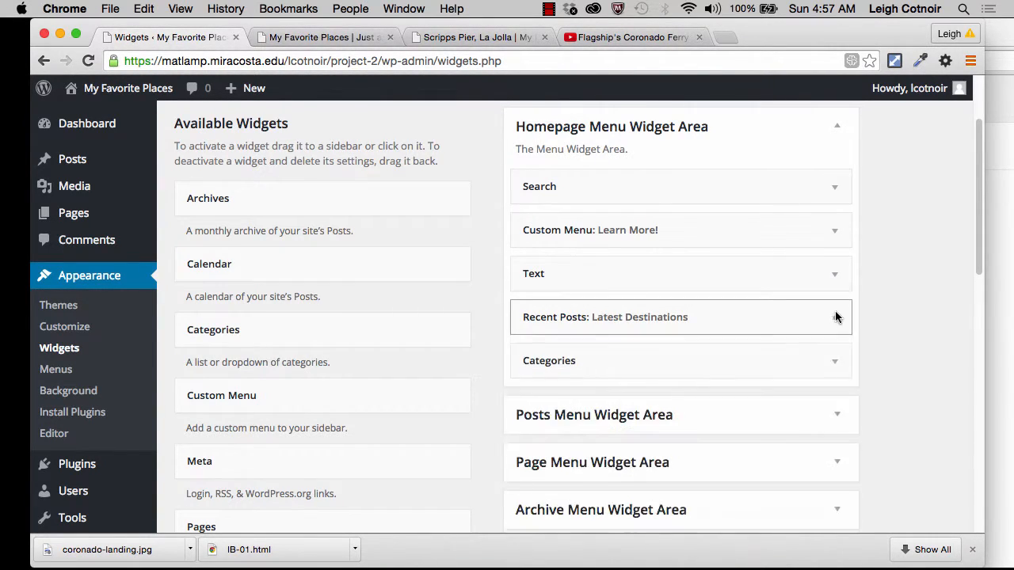
# Step: Review the <hr> content of the Text widget between Custom Menu and Recent Posts, then collapse the widget
pyautogui.click(563, 275)
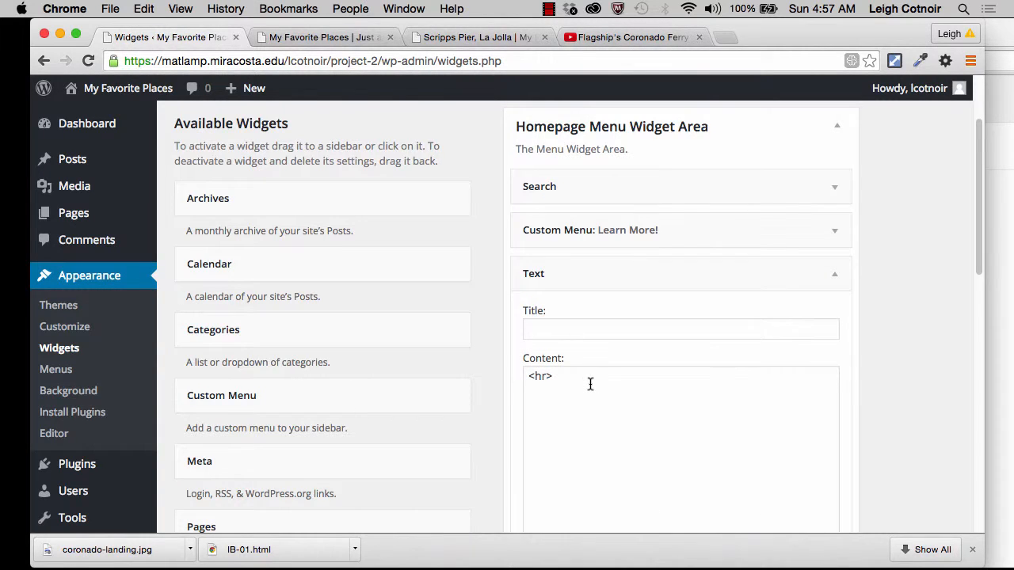
pyautogui.click(585, 384)
pyautogui.tripleClick(585, 385)
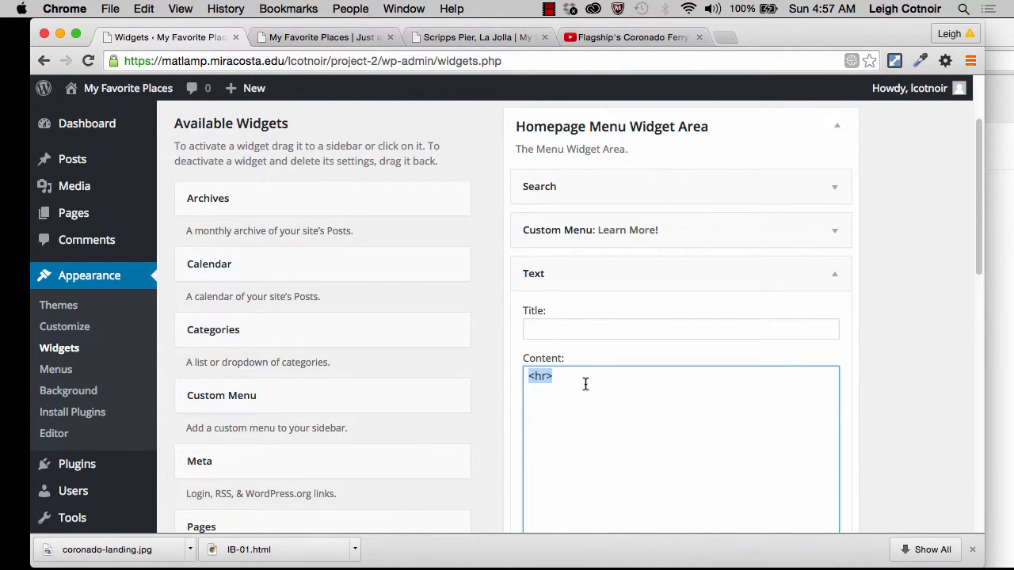
pyautogui.click(836, 274)
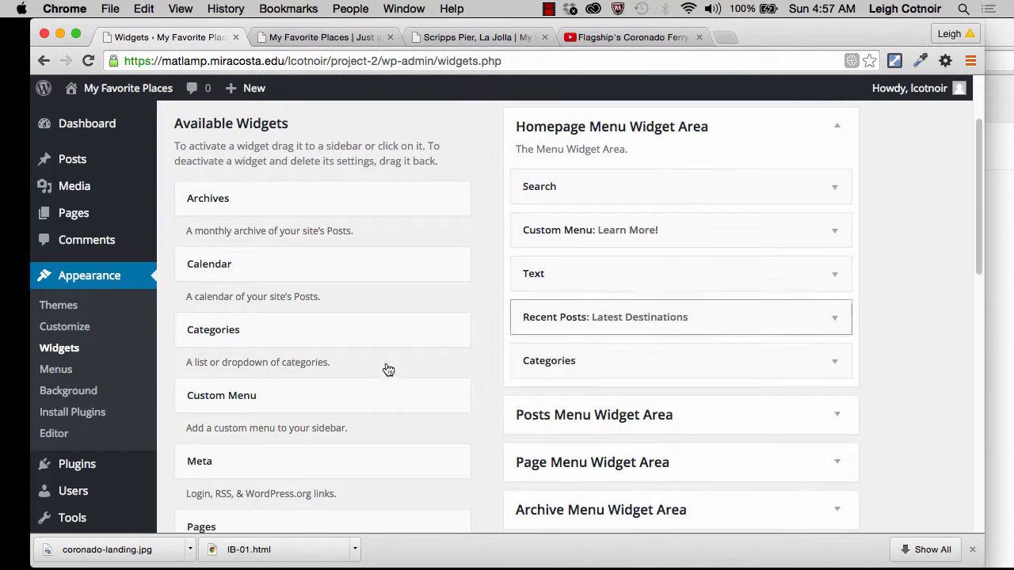
# Step: Add a second Text widget to the Homepage Menu Widget Area
pyautogui.scroll(-10, 292, 423)
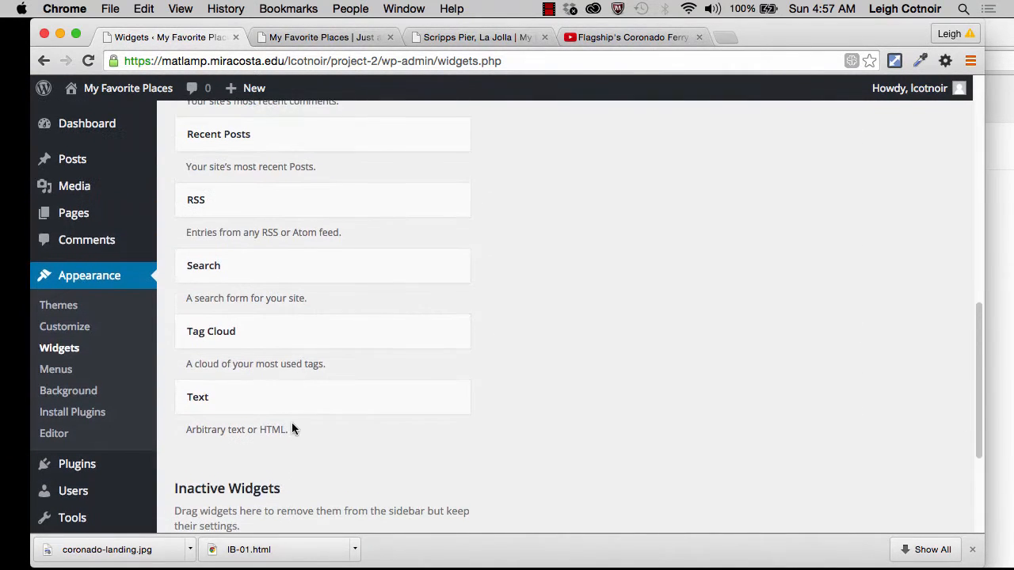
pyautogui.click(294, 401)
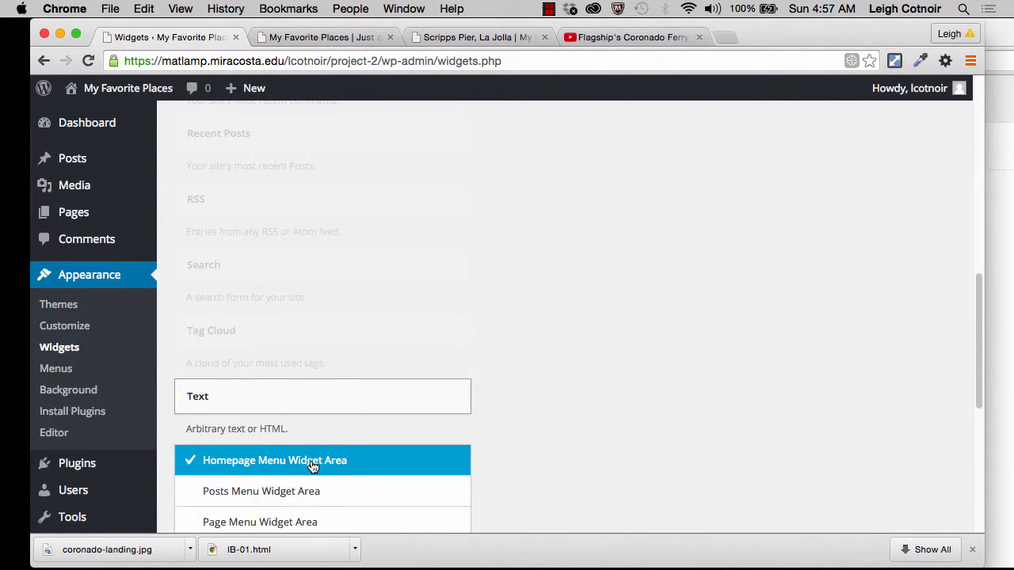
pyautogui.press('Return')
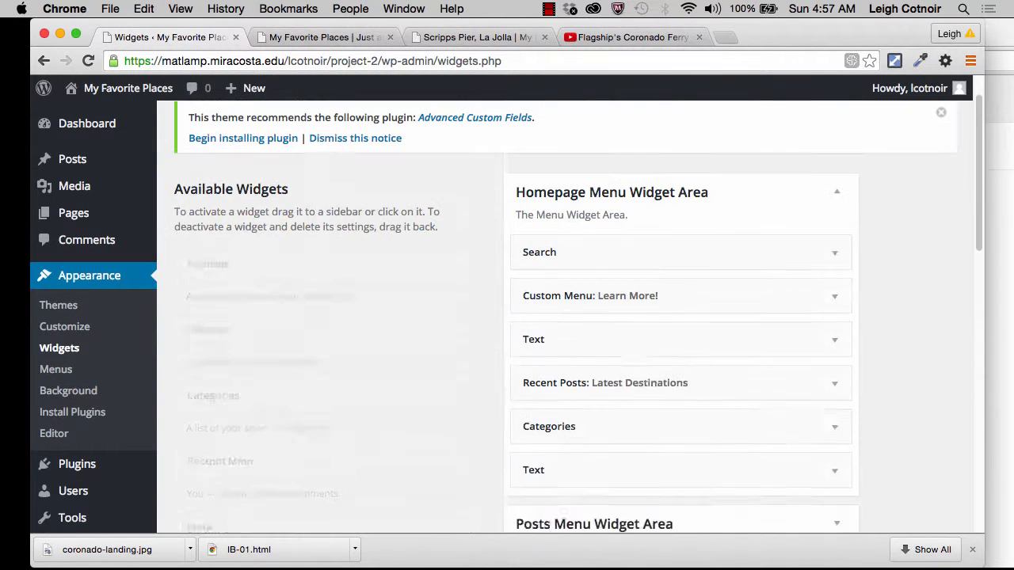
# Step: Enter <hr> as the second Text widget's content, leaving its title empty, then save and collapse it
pyautogui.scroll(-1, 688, 319)
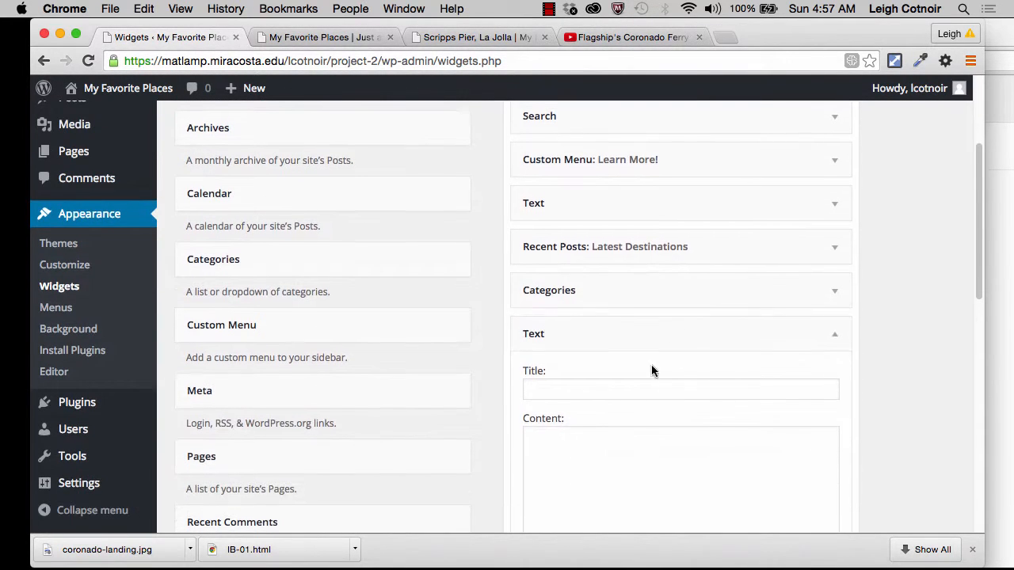
pyautogui.click(572, 470)
pyautogui.write('<hr>')
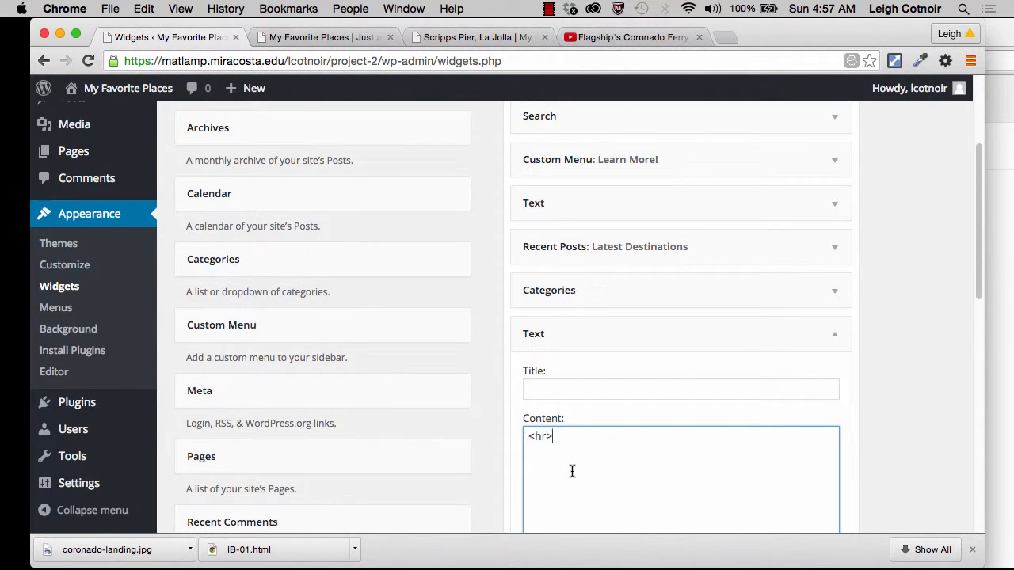
pyautogui.scroll(-8, 910, 396)
pyautogui.click(808, 500)
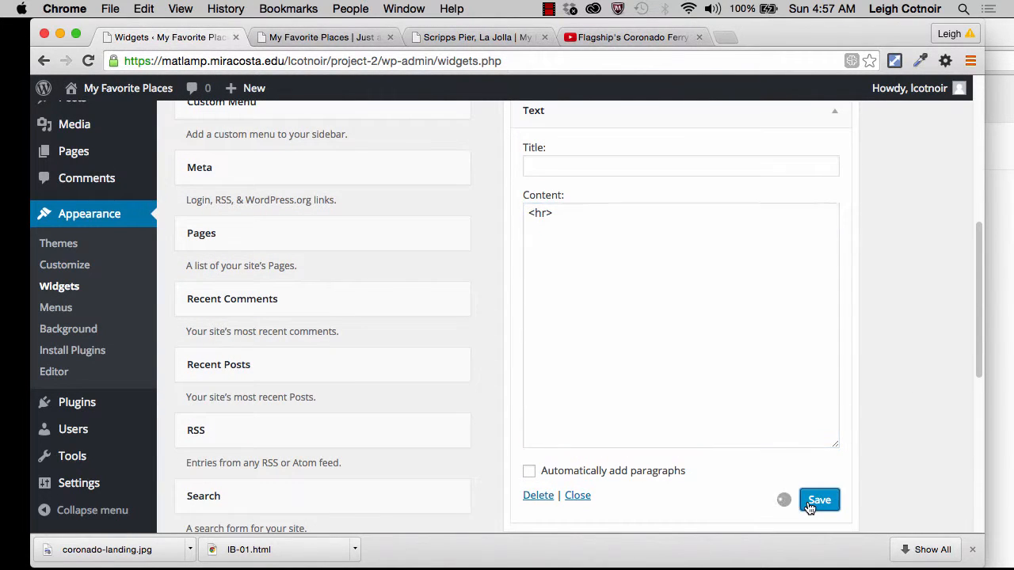
pyautogui.scroll(4, 572, 327)
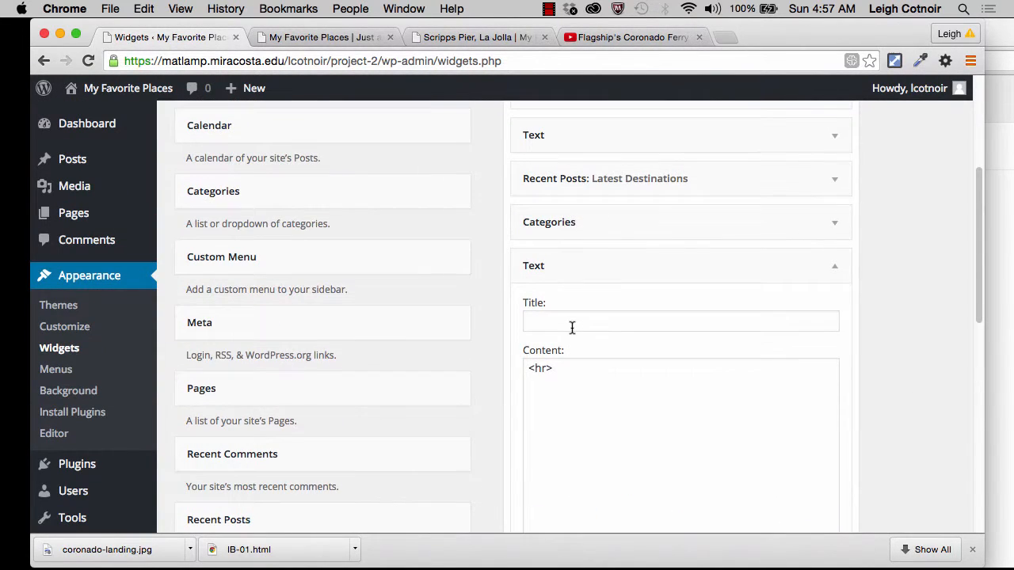
pyautogui.click(836, 265)
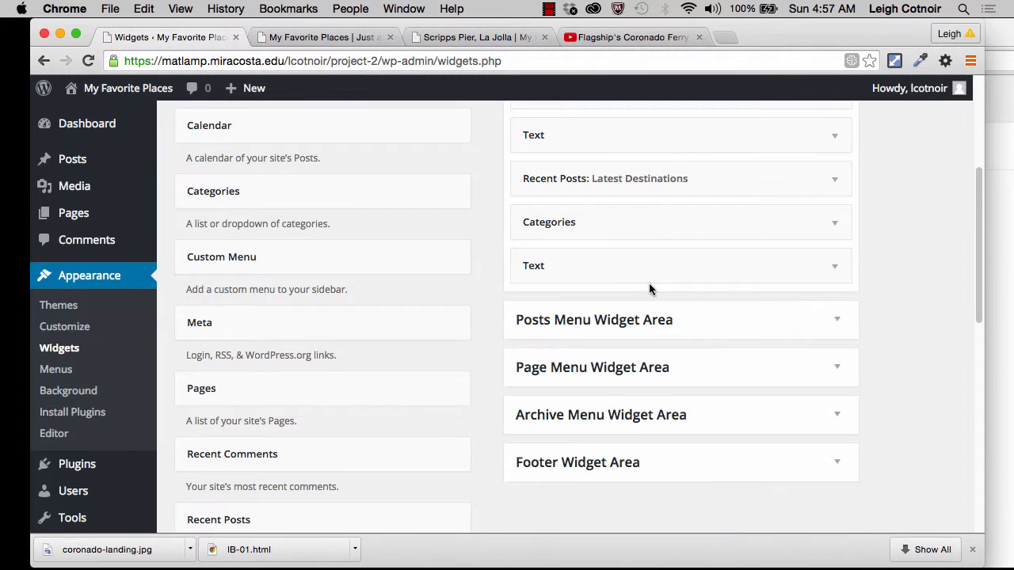
# Step: Move the second Text widget between the Recent Posts and Categories widgets
pyautogui.scroll(2, 634, 270)
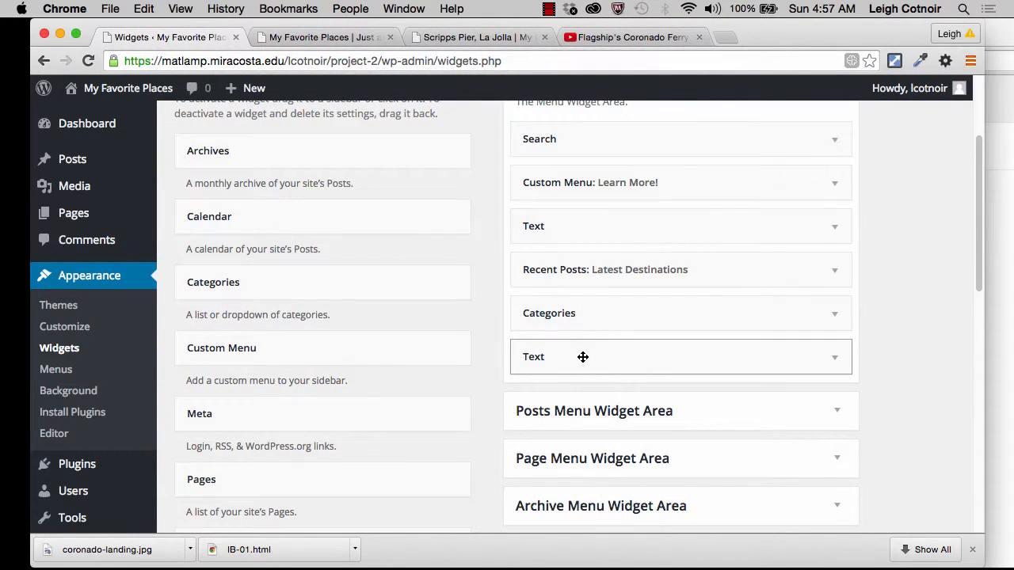
pyautogui.moveTo(582, 356); pyautogui.dragTo(584, 296)
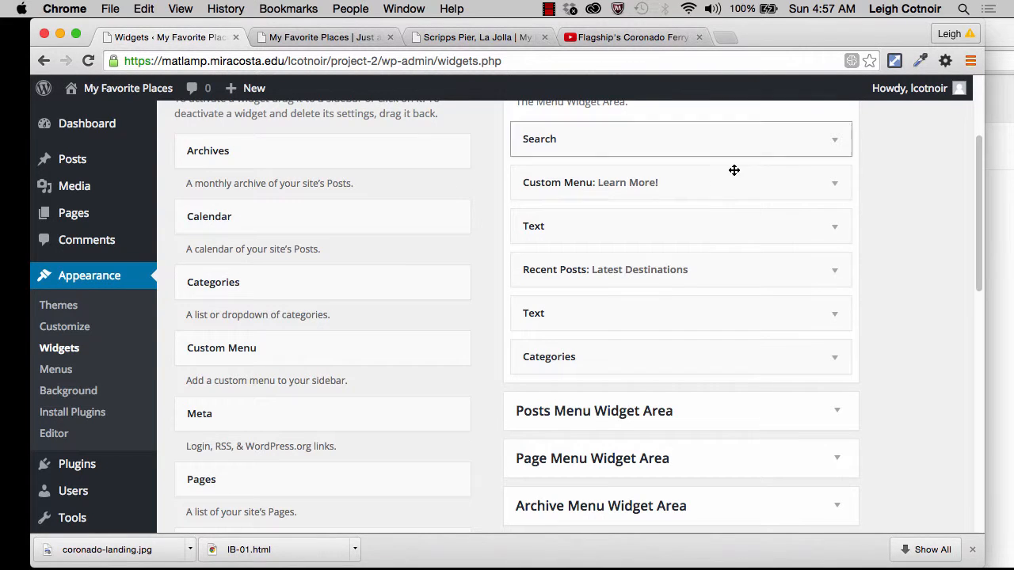
pyautogui.scroll(3, 919, 226)
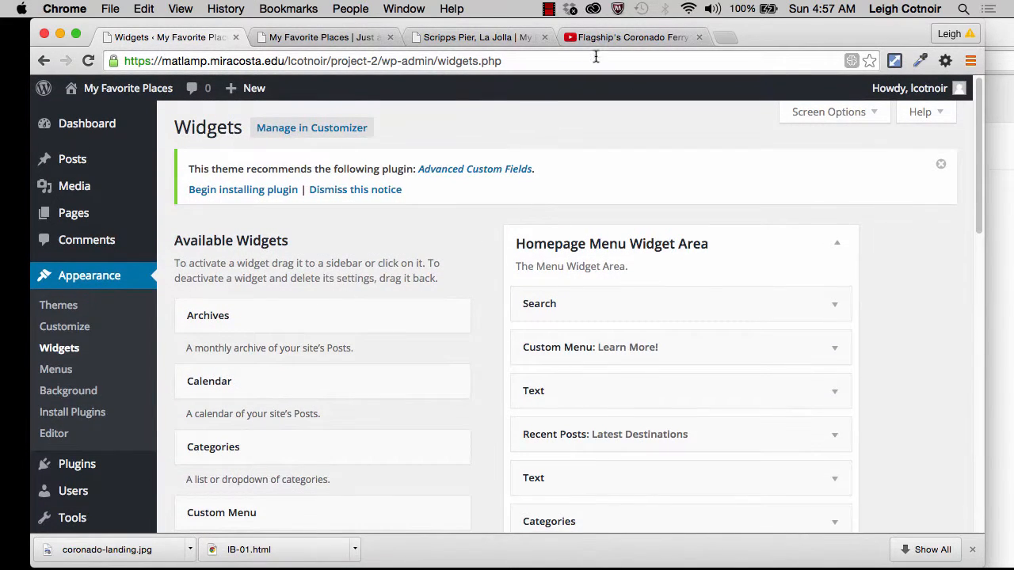
# Step: Reload the My Favorite Places homepage and examine the dividers and category list in its slide-out menu
pyautogui.click(302, 34)
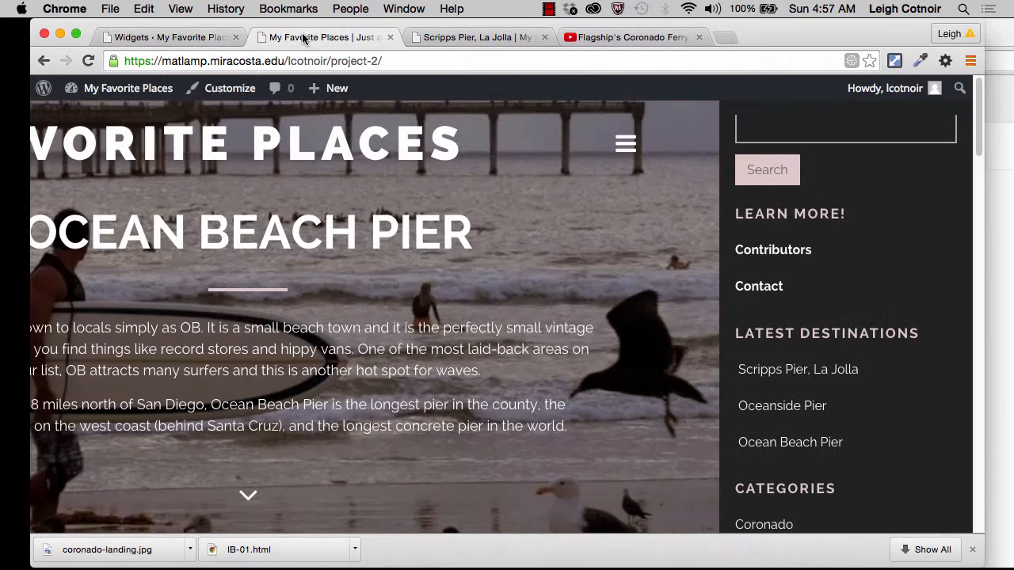
pyautogui.click(736, 163)
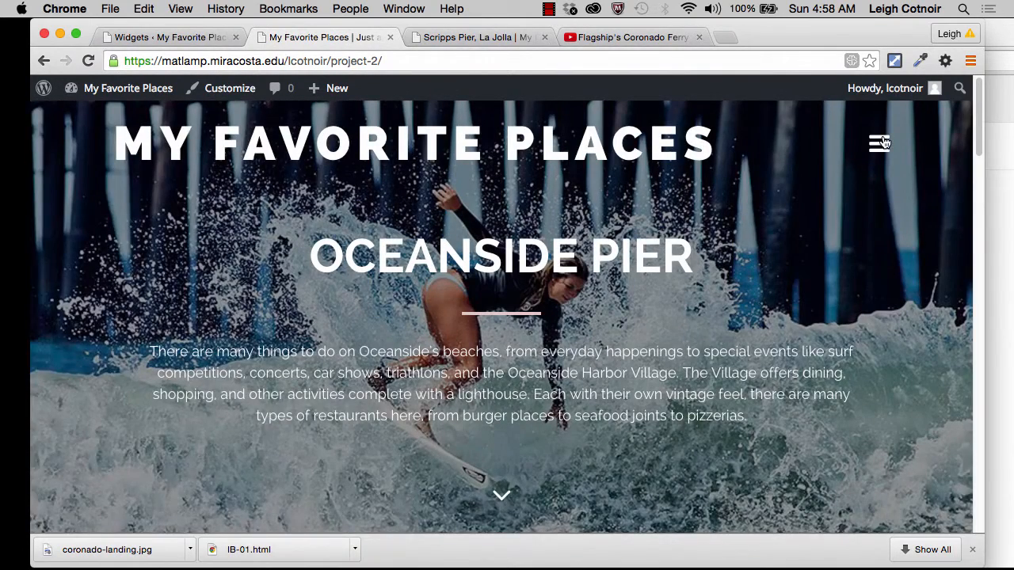
pyautogui.click(880, 143)
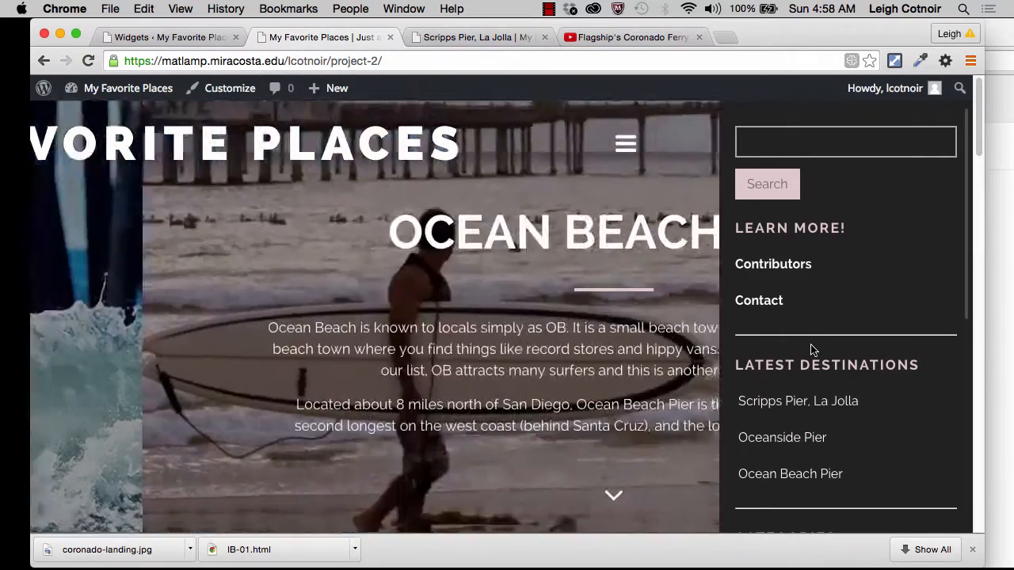
pyautogui.scroll(-5, 812, 350)
pyautogui.scroll(4, 812, 349)
pyautogui.scroll(-1, 796, 261)
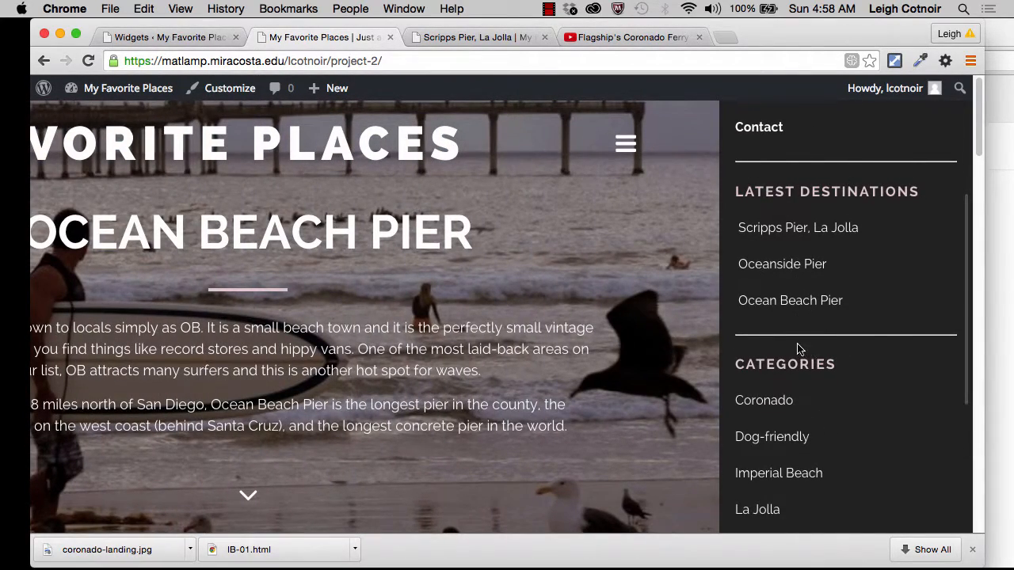
pyautogui.scroll(-4, 844, 342)
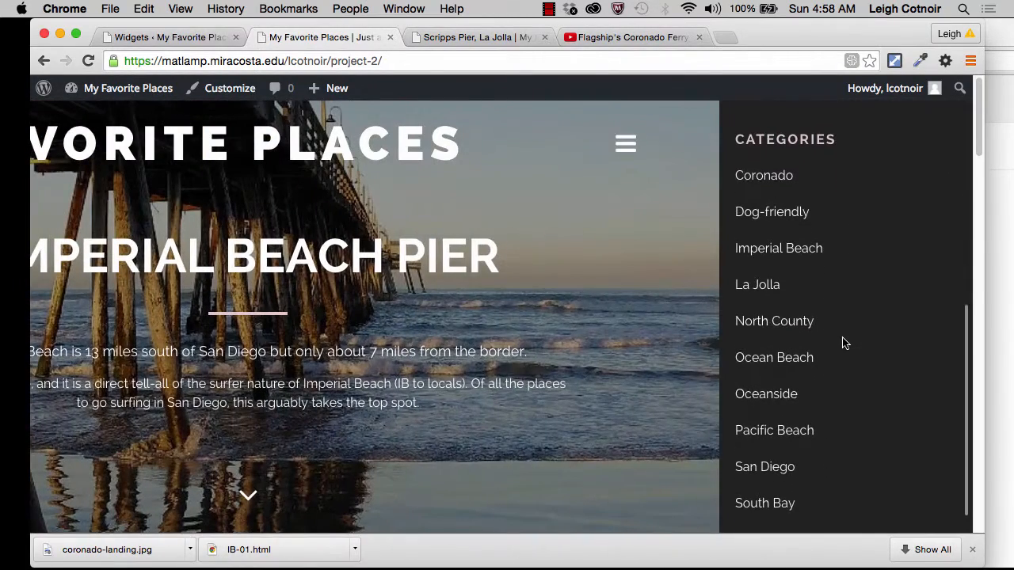
pyautogui.scroll(4, 844, 345)
pyautogui.scroll(3, 844, 345)
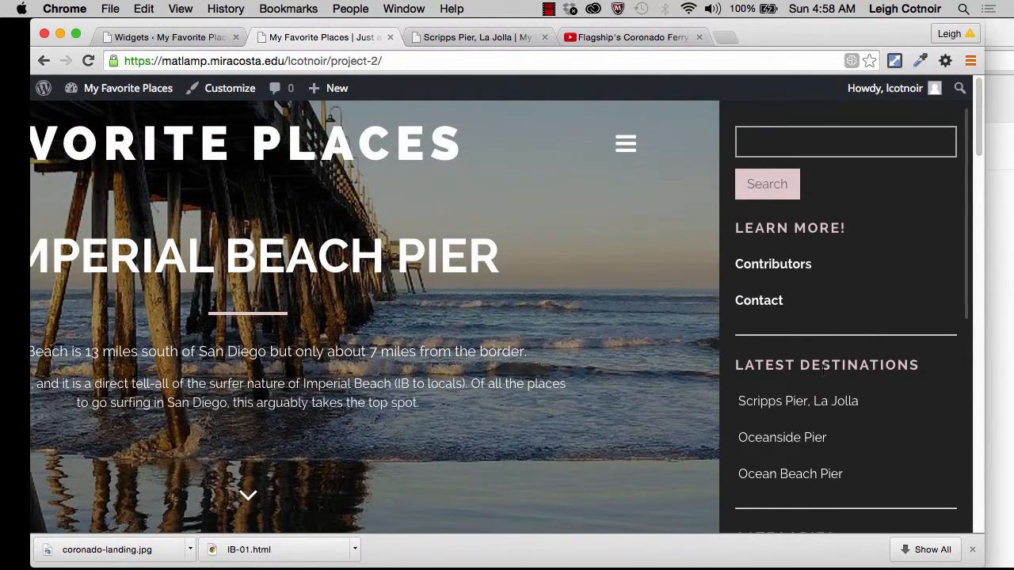
pyautogui.scroll(-4, 826, 369)
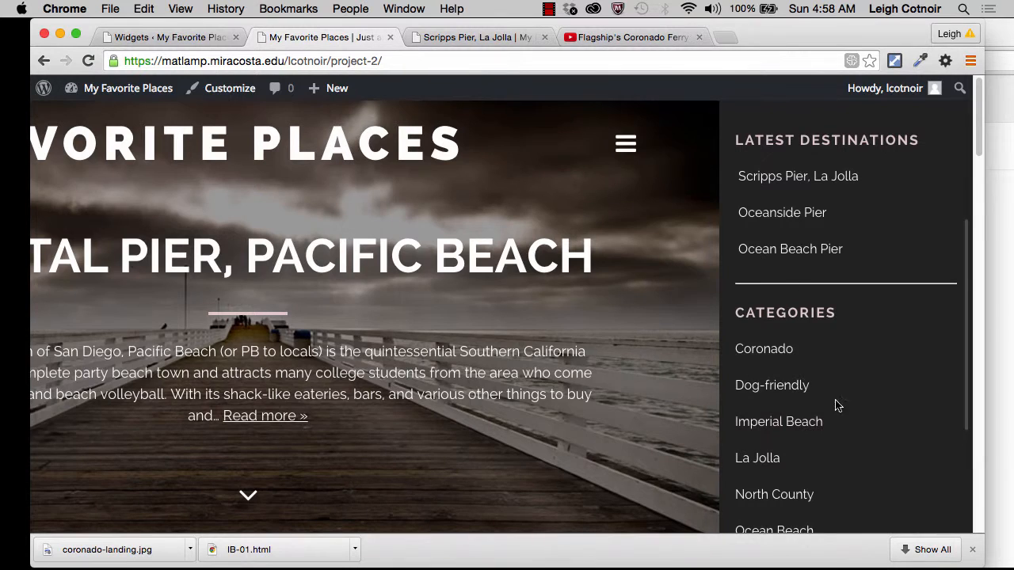
pyautogui.scroll(-3, 803, 428)
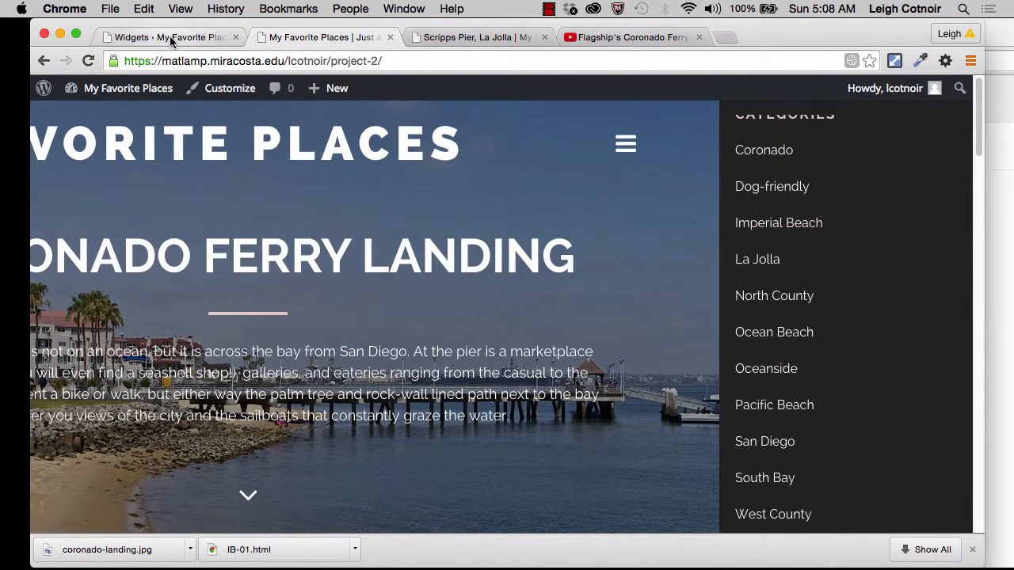
# Step: Return to the site admin and create a new menu named Categorical Search on the Menus page
pyautogui.click(170, 37)
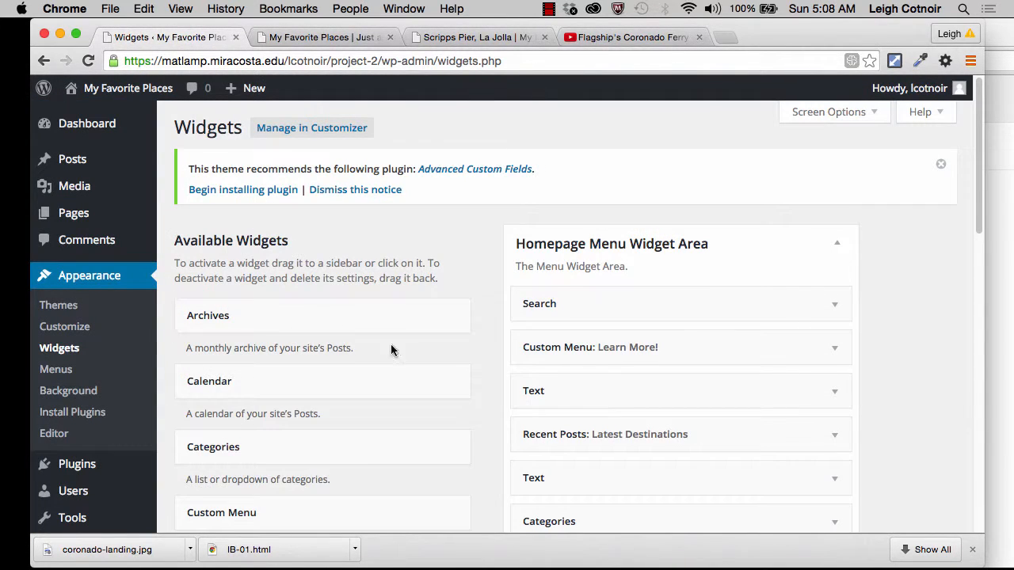
pyautogui.scroll(-1, 598, 410)
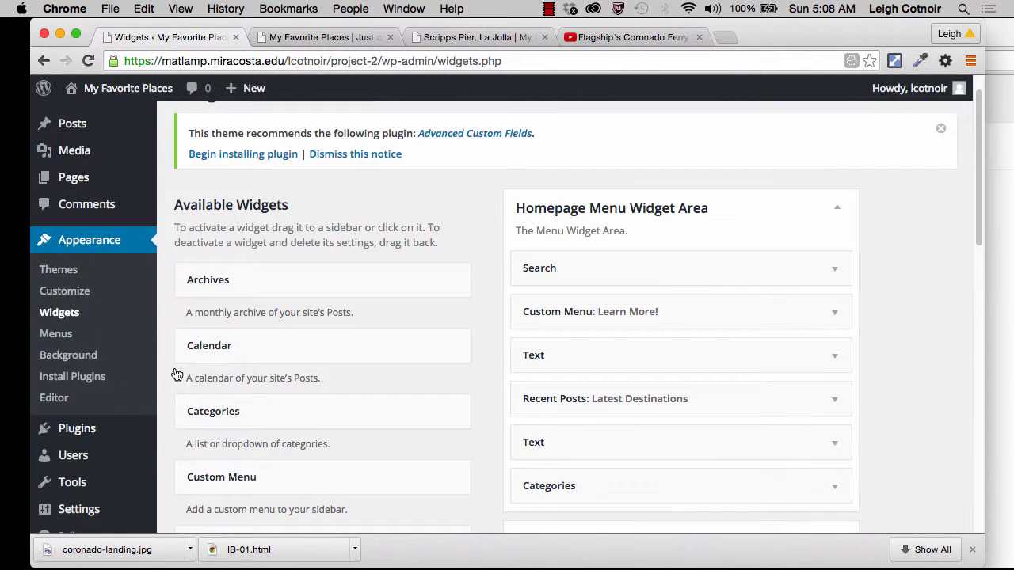
pyautogui.click(54, 335)
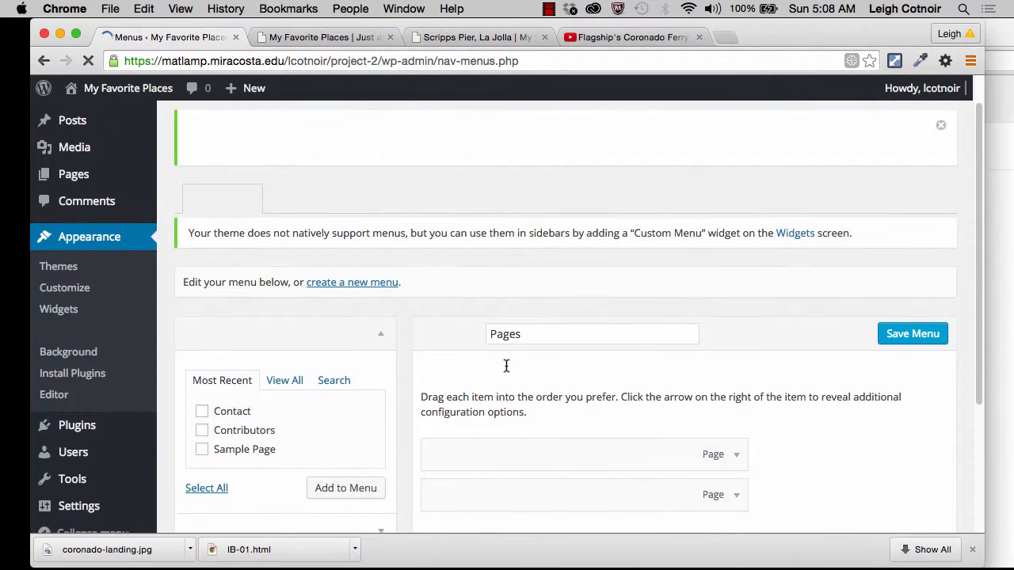
pyautogui.click(373, 286)
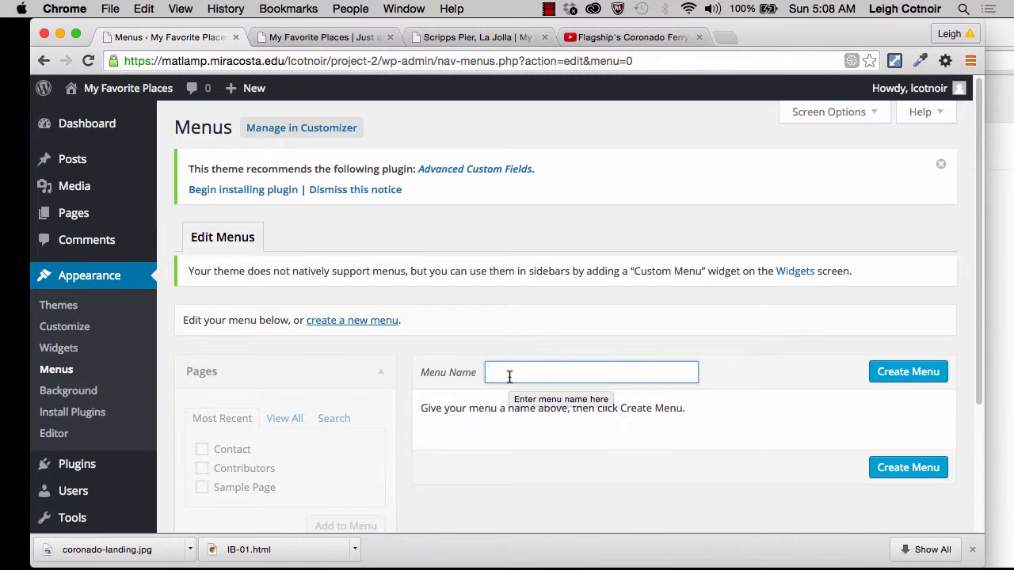
pyautogui.write('Categorical Search')
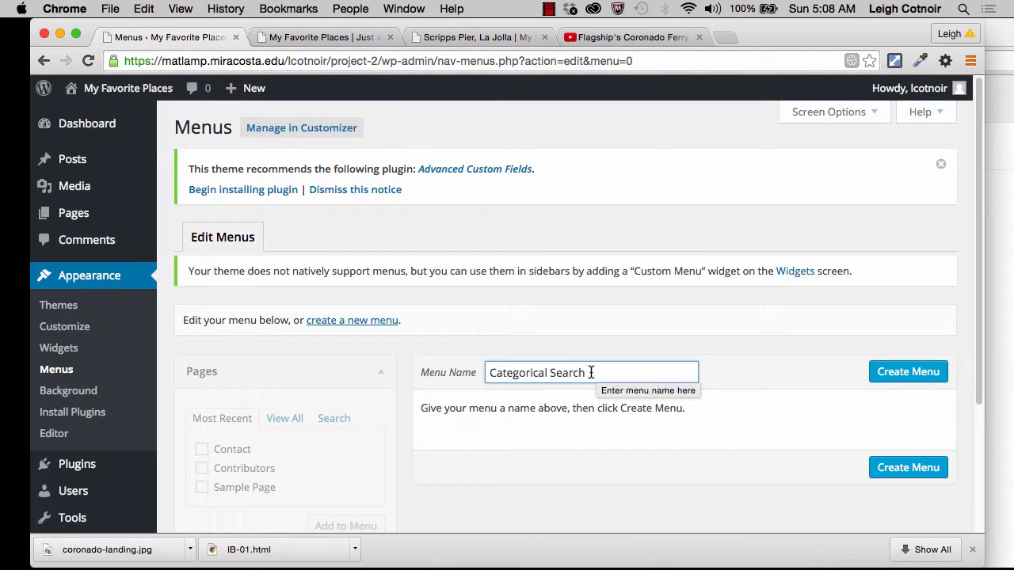
pyautogui.tripleClick(591, 372)
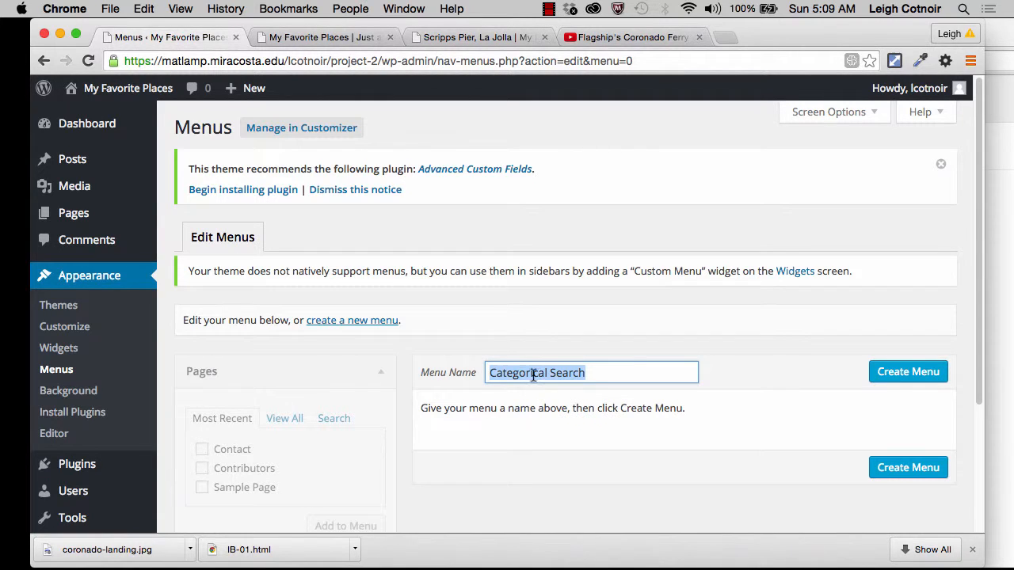
pyautogui.click(621, 369)
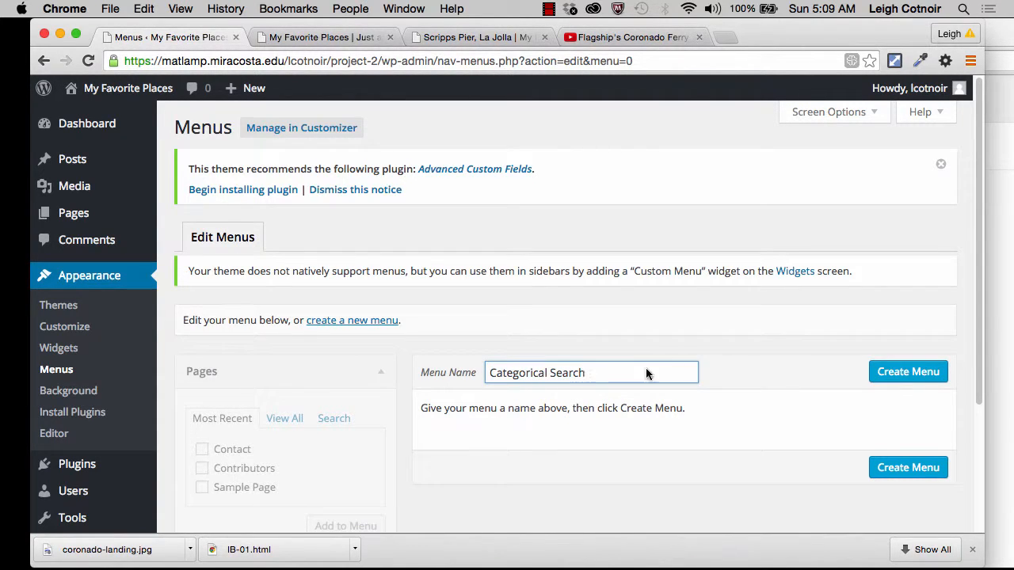
pyautogui.click(898, 379)
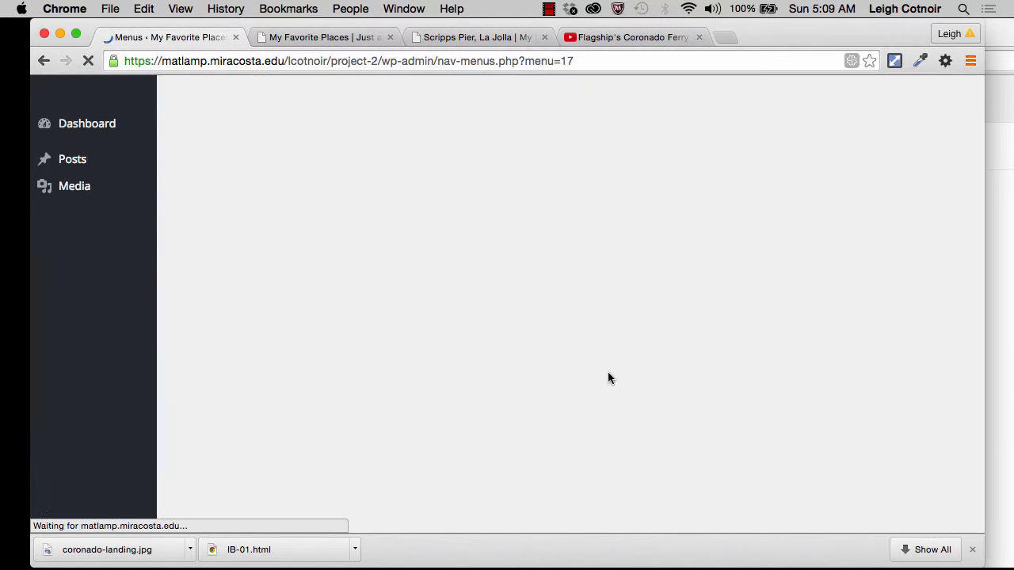
# Step: Collapse the Pages item list and open the Categories item list with all categories shown in their hierarchy
pyautogui.scroll(-3, 540, 444)
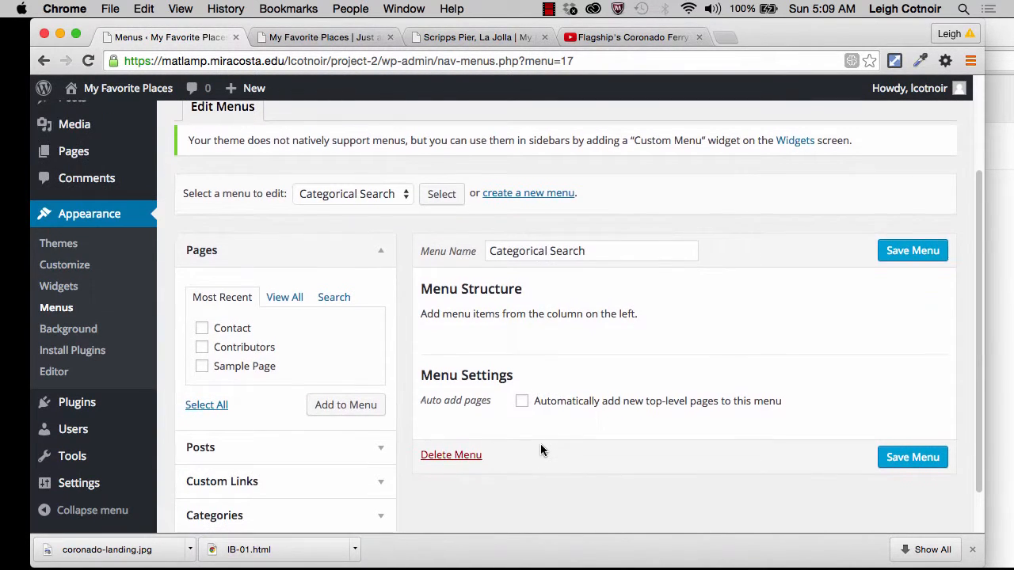
pyautogui.scroll(-2, 540, 450)
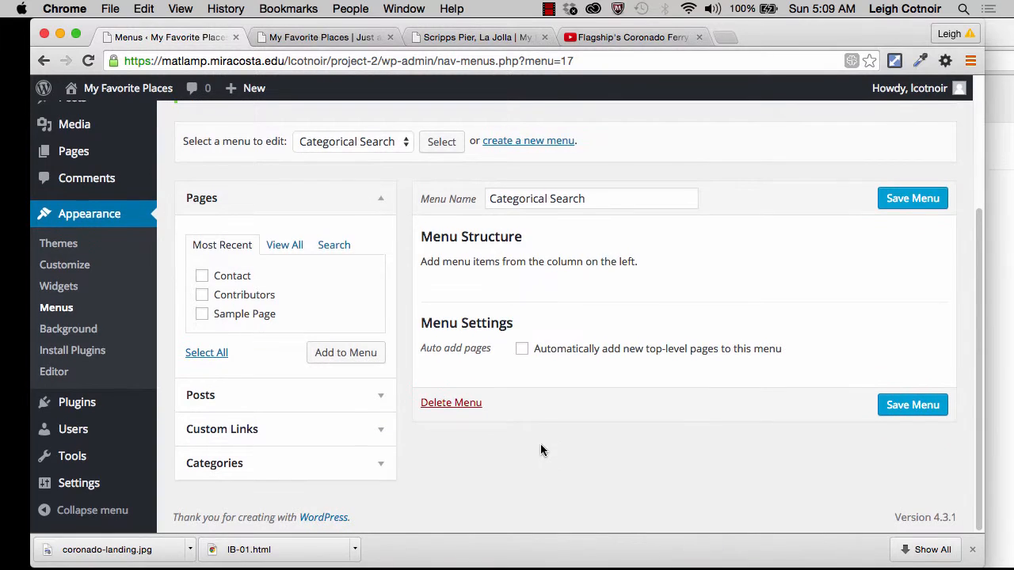
pyautogui.click(375, 193)
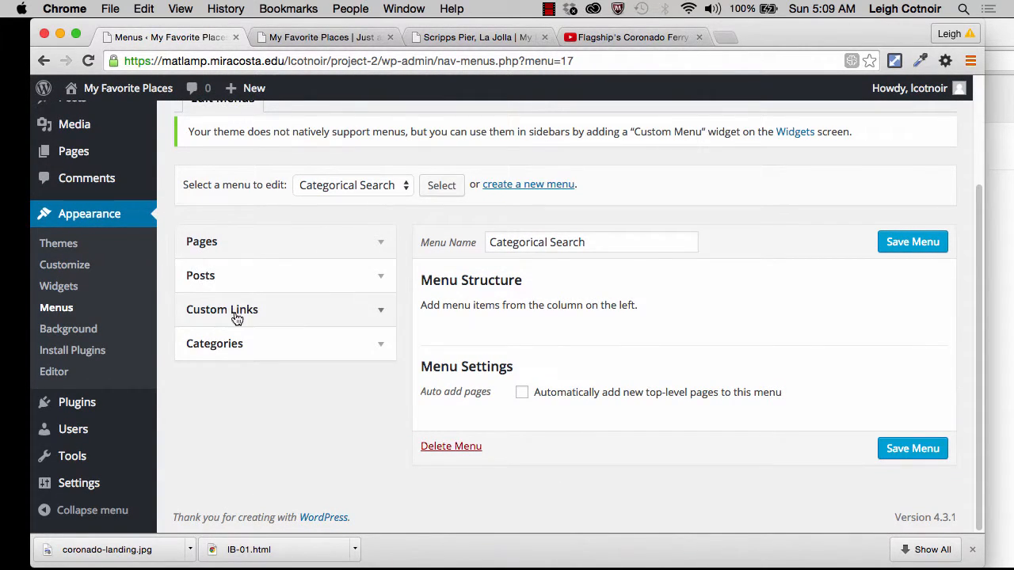
pyautogui.click(385, 347)
pyautogui.scroll(-3, 320, 361)
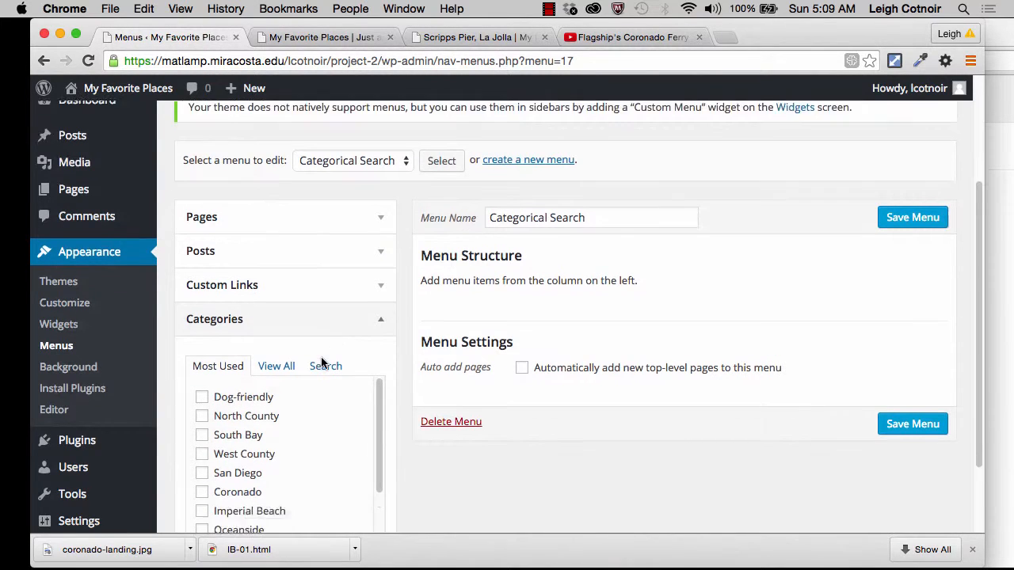
pyautogui.scroll(-2, 321, 363)
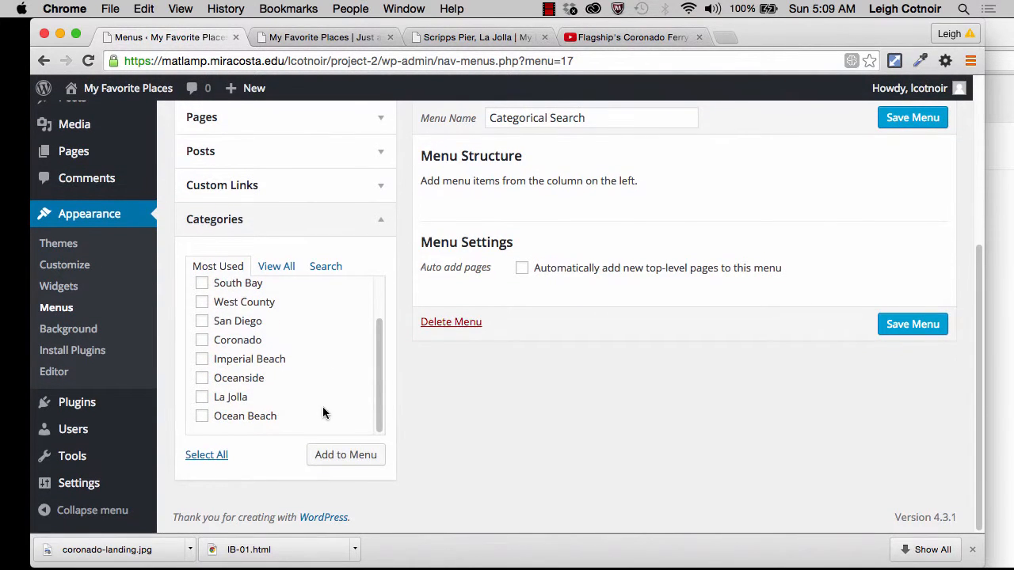
pyautogui.scroll(3, 322, 412)
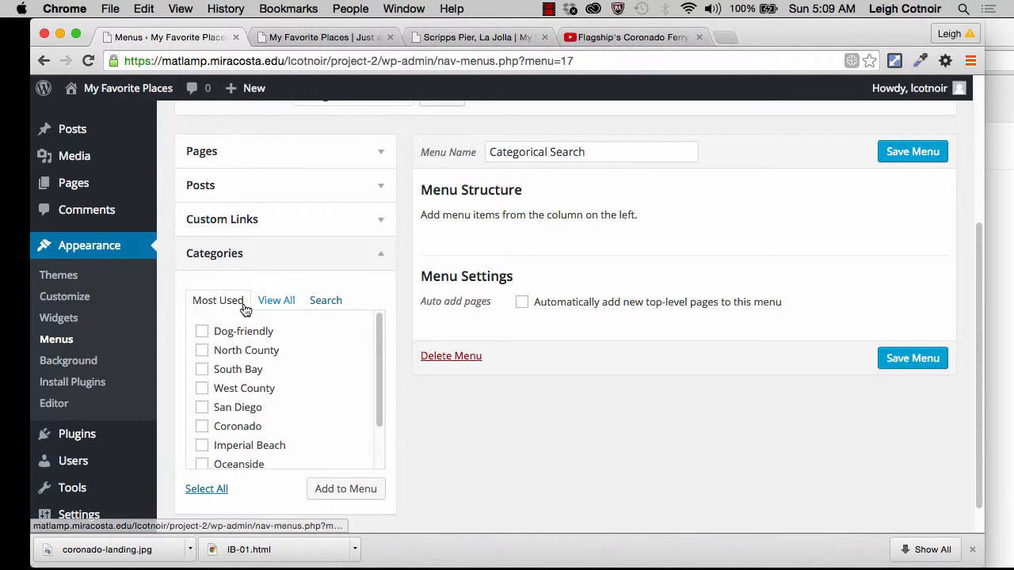
pyautogui.click(287, 302)
pyautogui.click(328, 300)
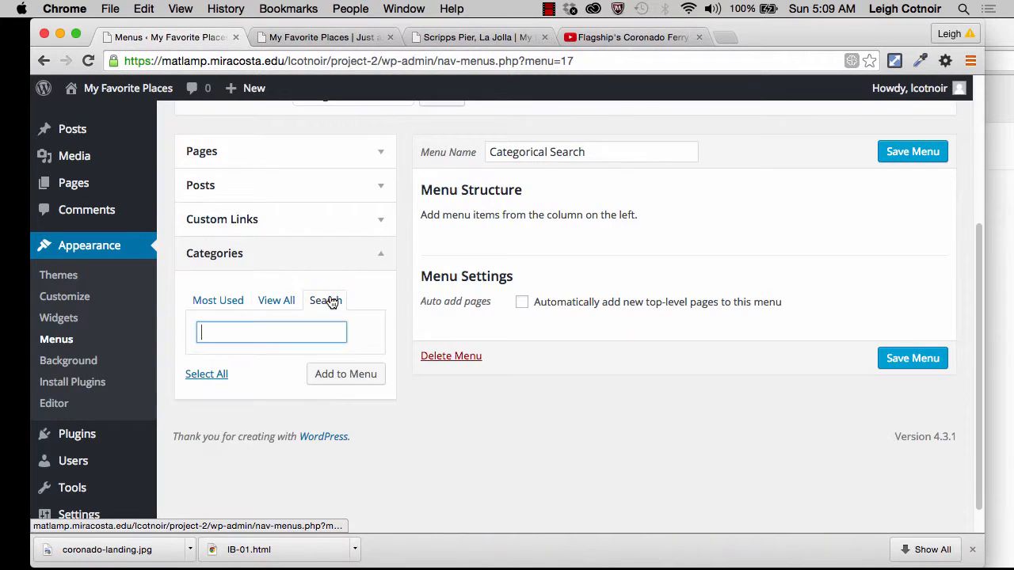
pyautogui.click(279, 301)
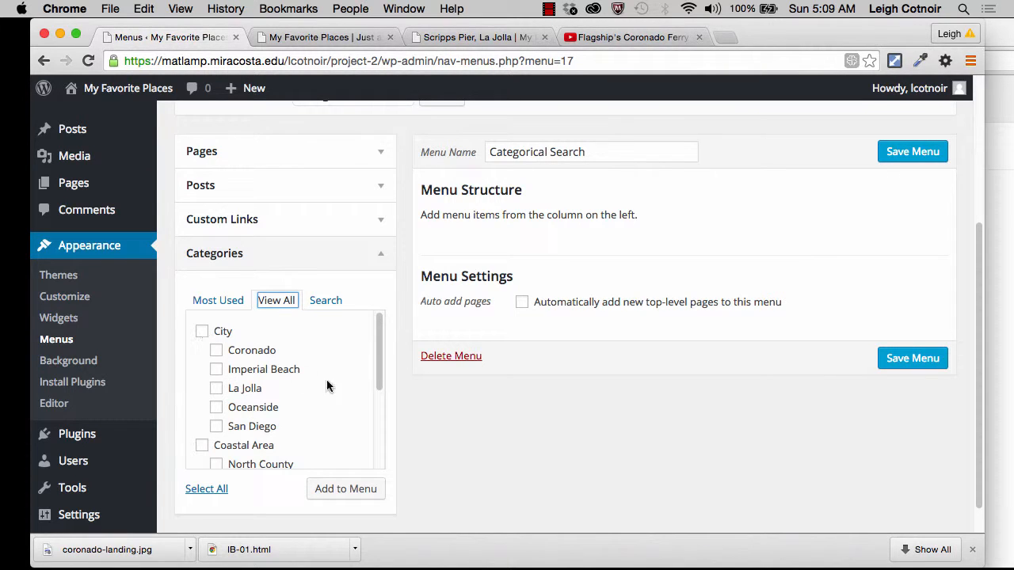
# Step: Select every category except Uncategorized and add them to the Categorical Search menu
pyautogui.moveTo(378, 379); pyautogui.dragTo(389, 360)
pyautogui.scroll(-5, 298, 418)
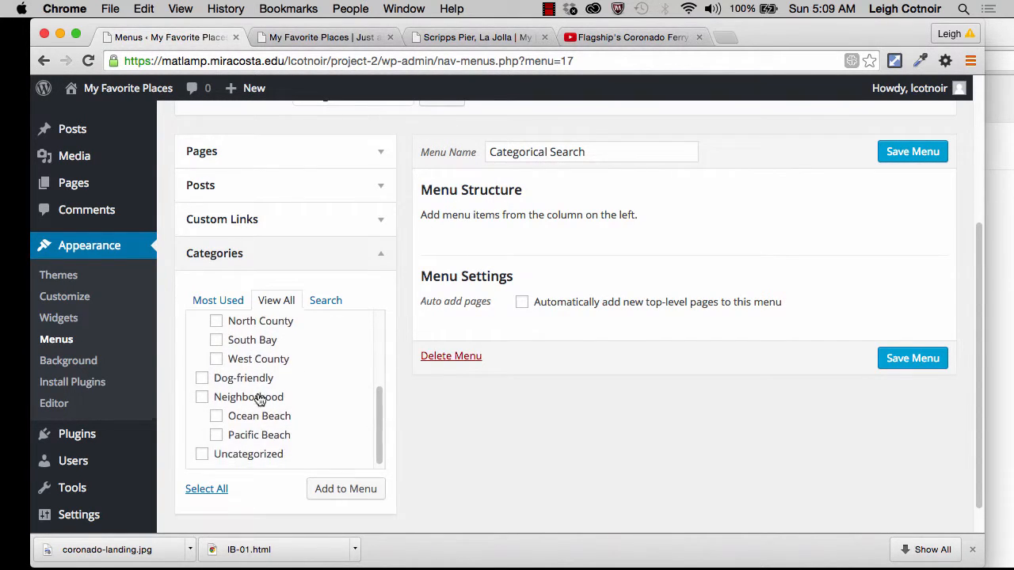
pyautogui.scroll(10, 278, 404)
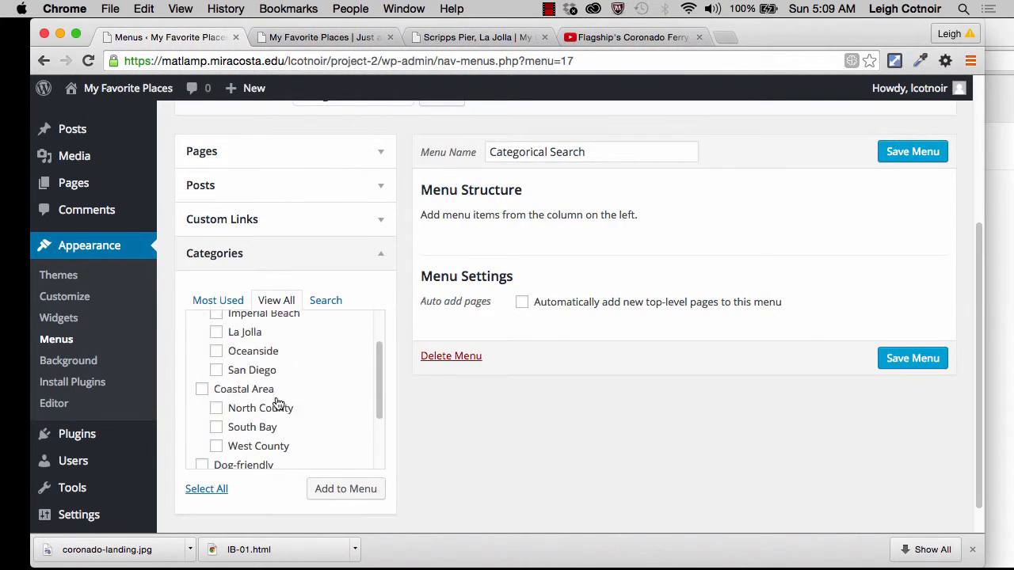
pyautogui.scroll(-5, 278, 404)
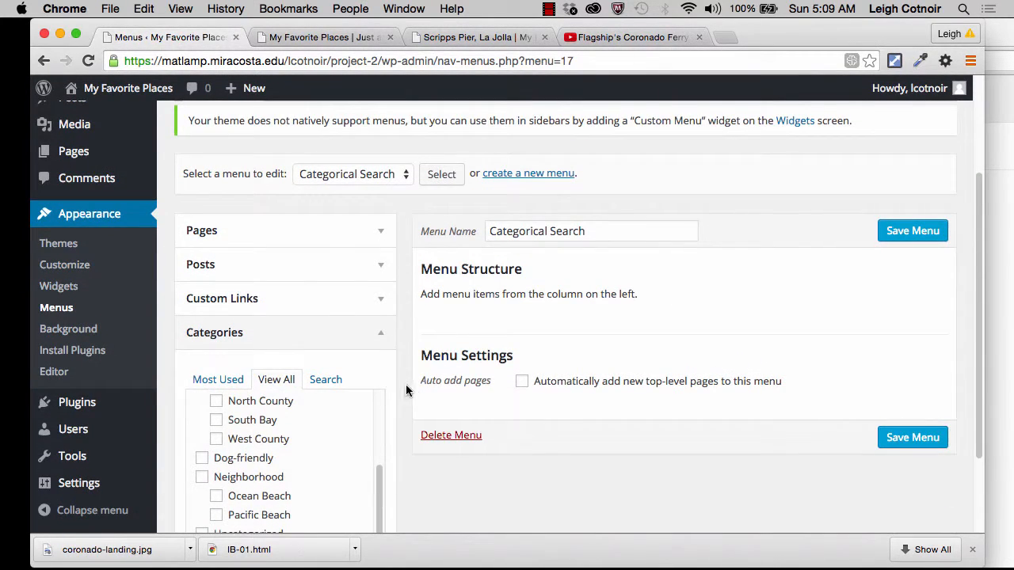
pyautogui.scroll(-3, 397, 378)
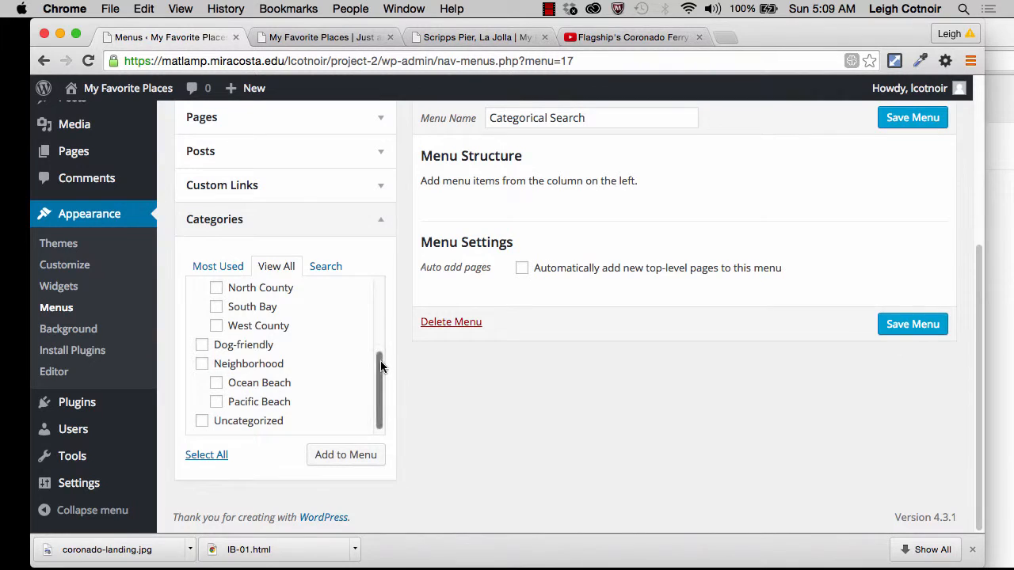
pyautogui.moveTo(381, 366); pyautogui.dragTo(381, 317)
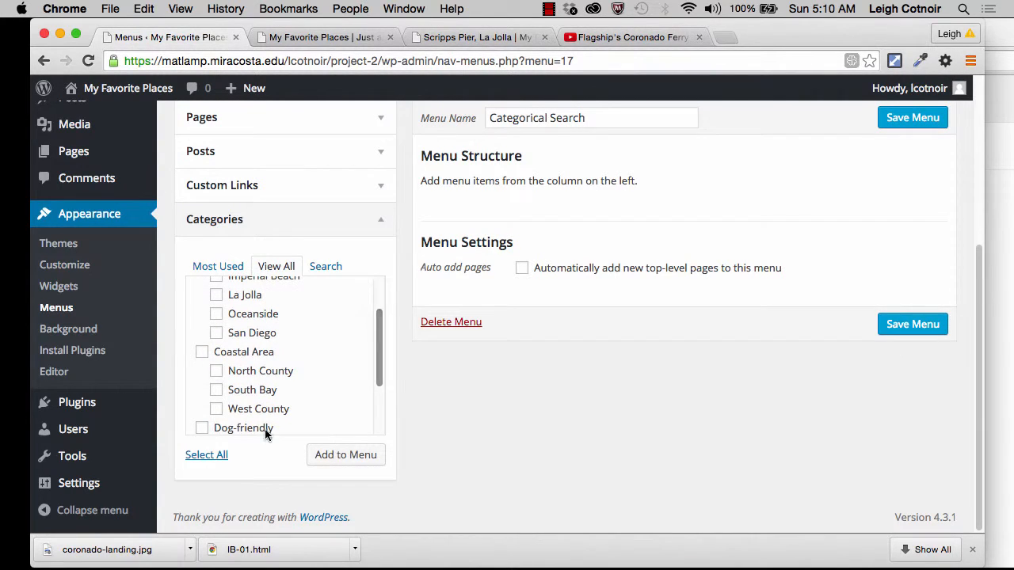
pyautogui.click(216, 457)
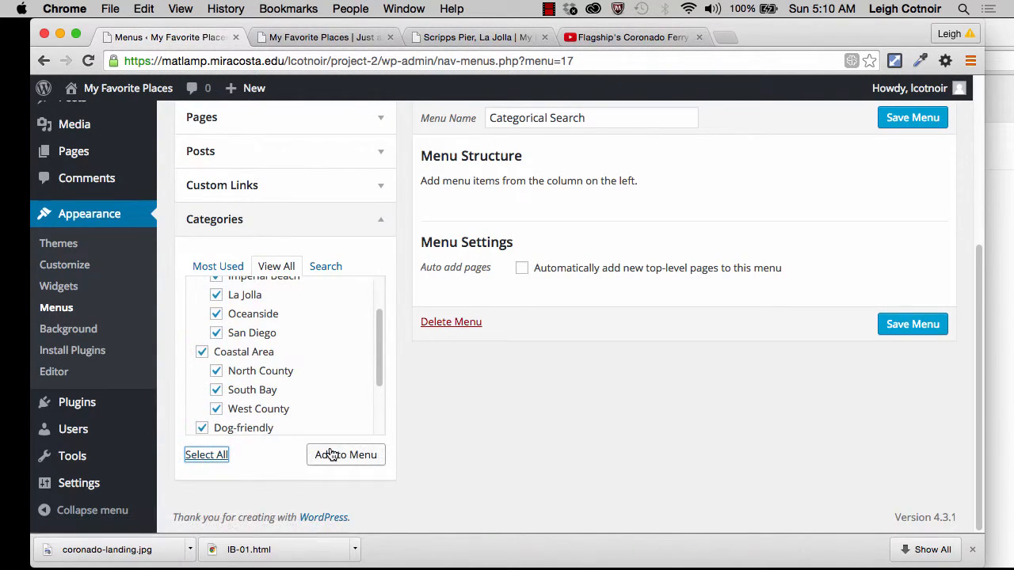
pyautogui.scroll(-3, 312, 410)
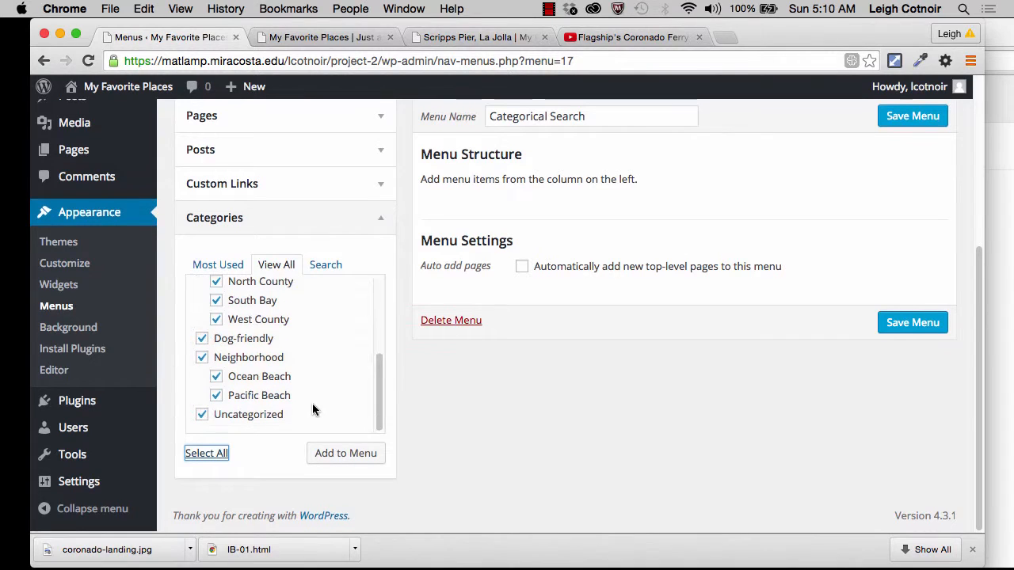
pyautogui.click(202, 415)
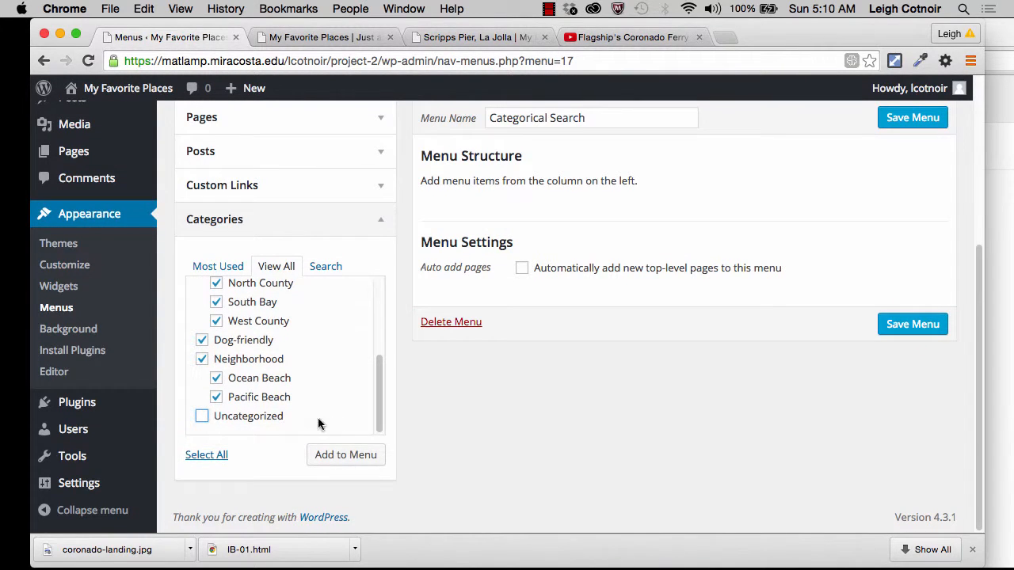
pyautogui.click(352, 458)
pyautogui.scroll(3, 540, 253)
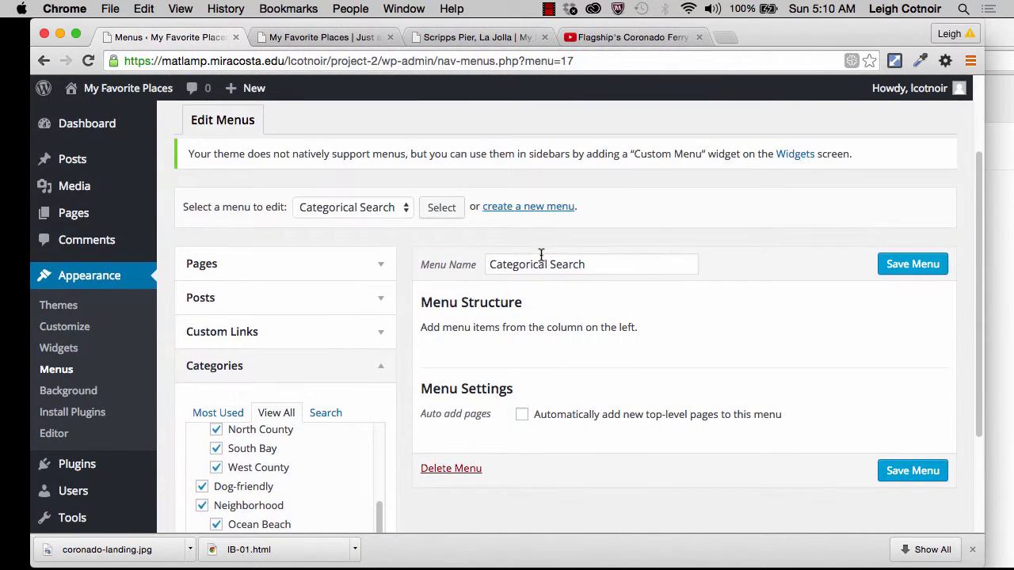
# Step: Nest Coronado, Imperial Beach, La Jolla and Oceanside as sub items under City in the menu structure
pyautogui.scroll(-1, 541, 255)
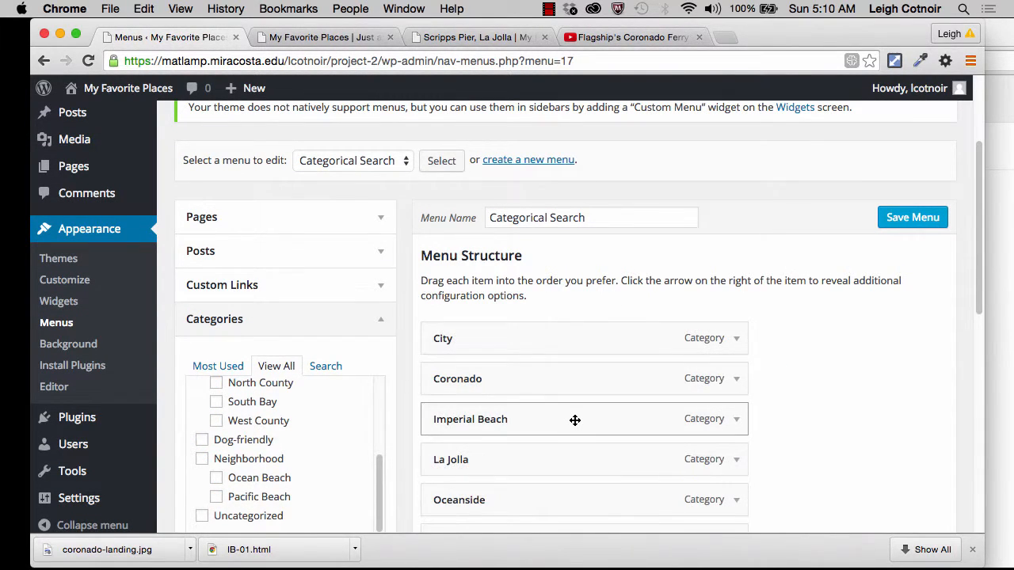
pyautogui.scroll(-1, 512, 396)
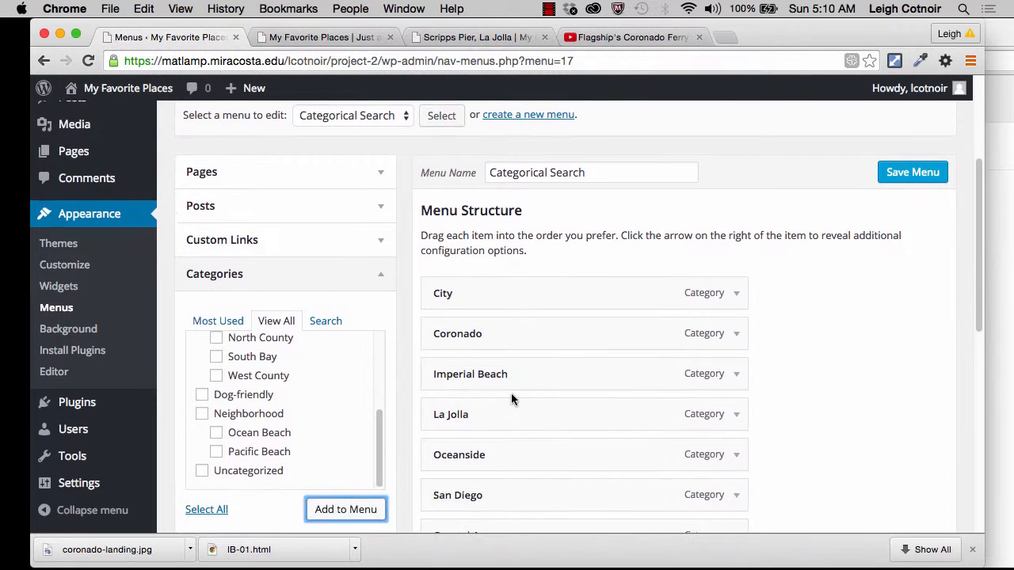
pyautogui.moveTo(479, 333); pyautogui.dragTo(501, 337)
pyautogui.moveTo(493, 374); pyautogui.dragTo(518, 374)
pyautogui.moveTo(502, 425)
pyautogui.mouseDown()
pyautogui.moveTo(525, 414)
pyautogui.moveTo(517, 416)
pyautogui.mouseUp()
pyautogui.moveTo(502, 464); pyautogui.dragTo(527, 462)
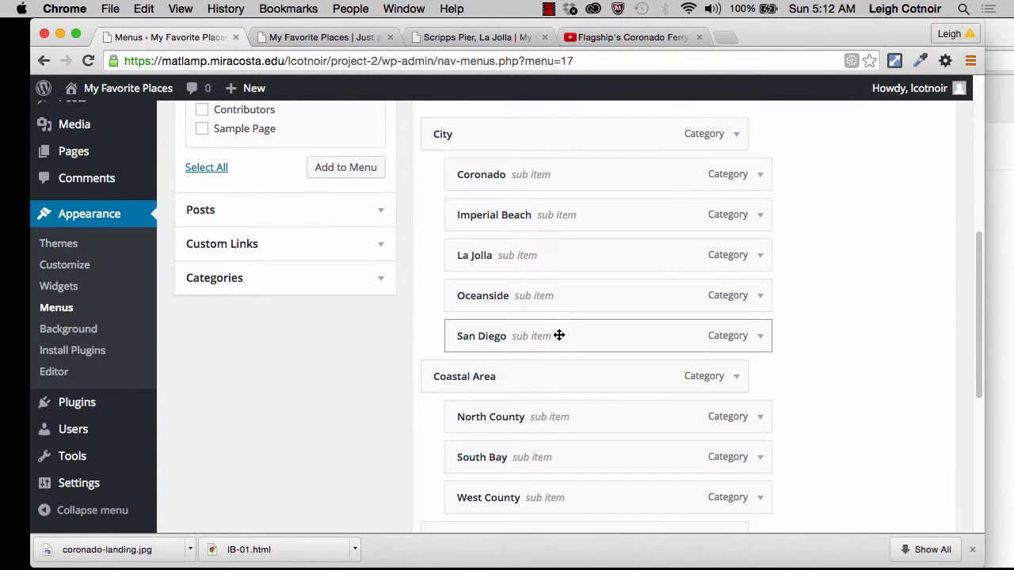
# Step: Check the category nesting down to the Neighborhood items and save the Categorical Search menu
pyautogui.scroll(-5, 557, 333)
pyautogui.scroll(-1, 559, 334)
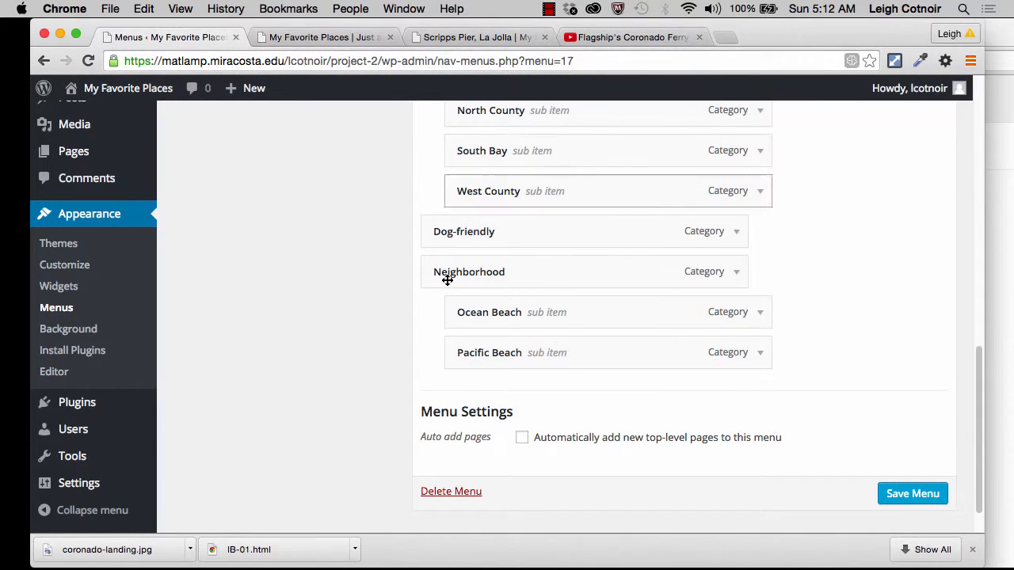
pyautogui.press('super+r')
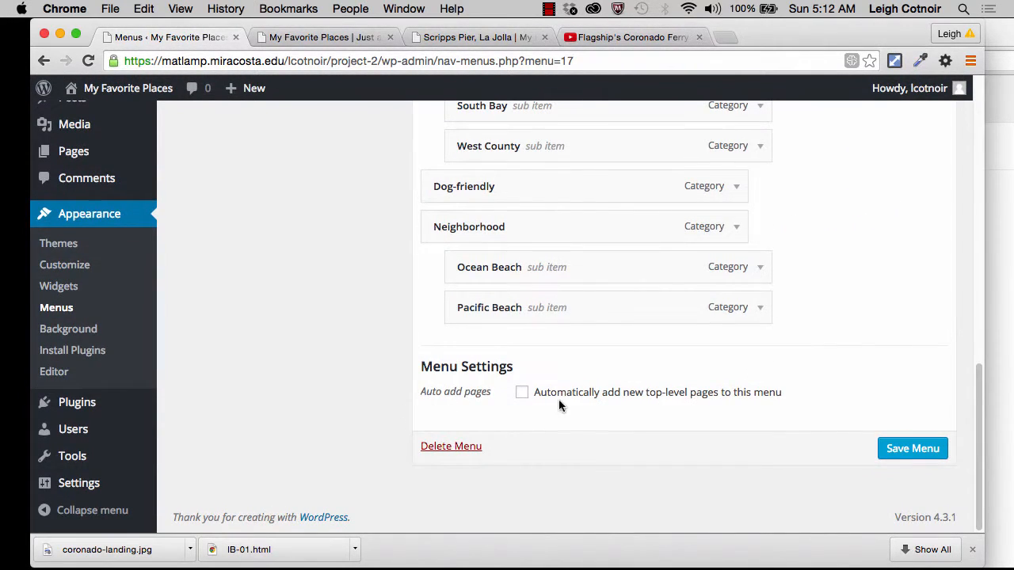
pyautogui.scroll(10, 880, 291)
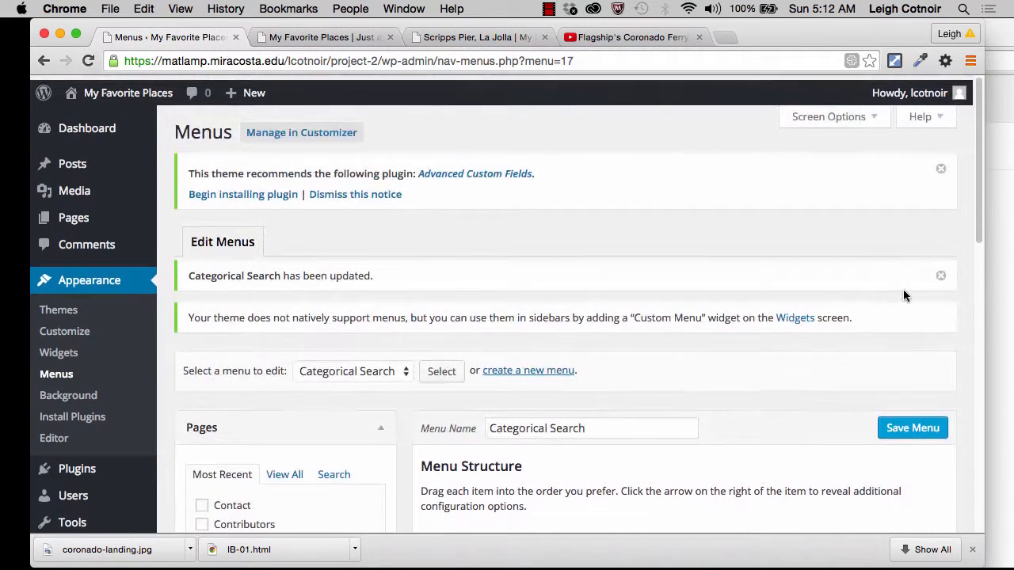
# Step: Go to the Widgets page and delete the Categories widget from the Homepage Menu Widget Area
pyautogui.click(63, 348)
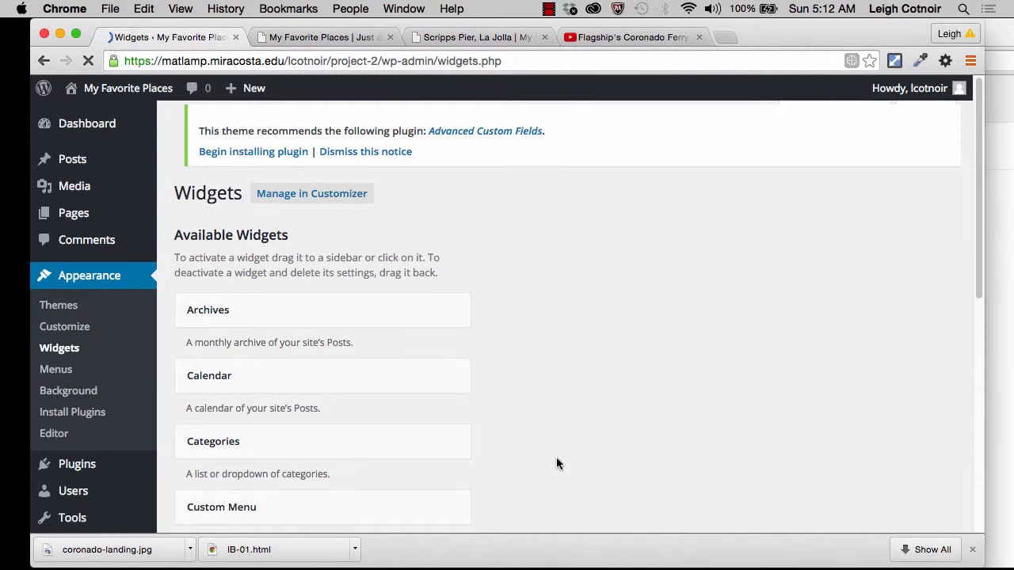
pyautogui.scroll(-3, 631, 337)
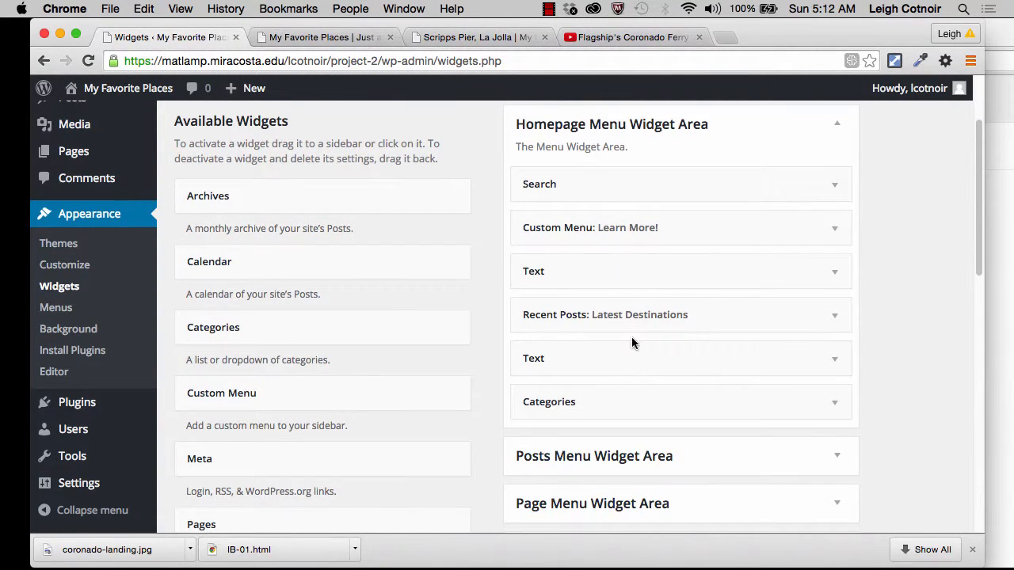
pyautogui.click(834, 404)
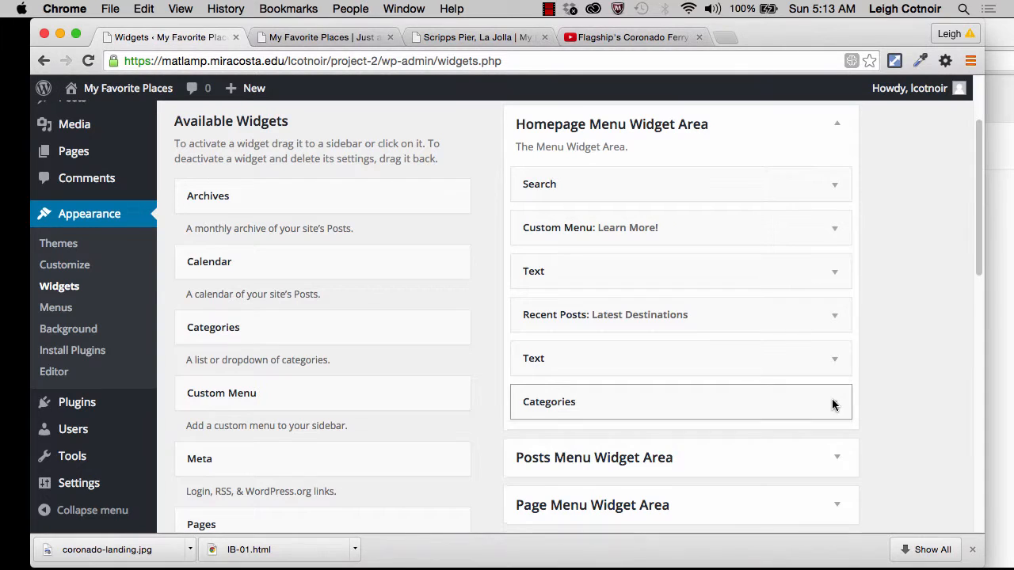
pyautogui.scroll(-2, 681, 428)
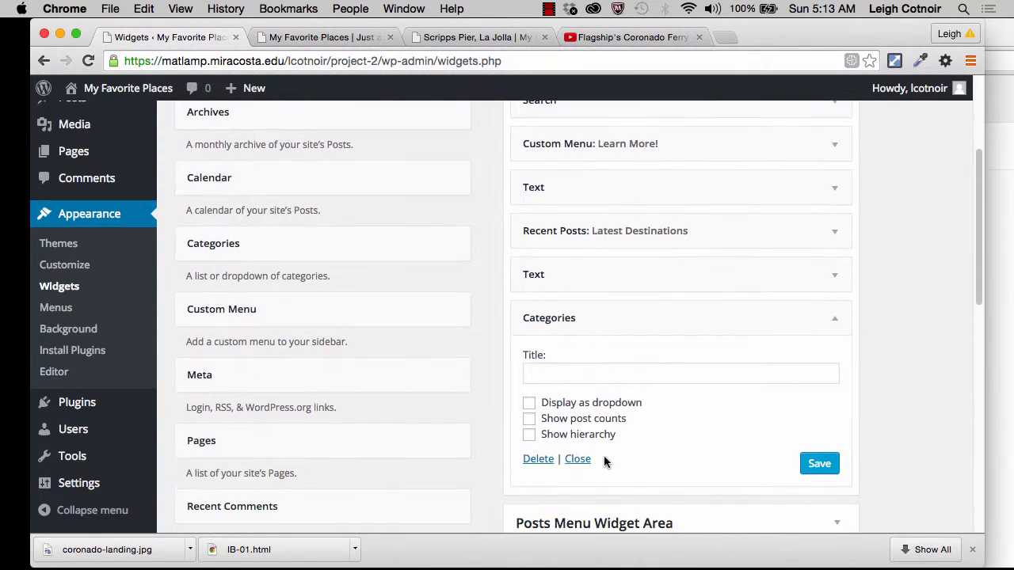
pyautogui.click(540, 461)
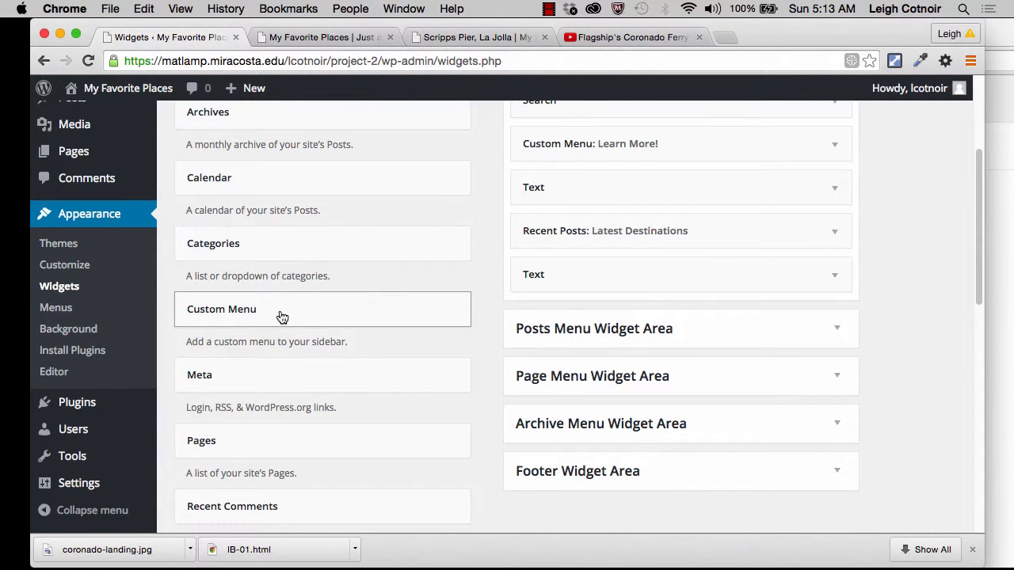
# Step: Add a Custom Menu widget above Recent Posts in the Homepage Menu Widget Area and assign it the Categorical Search menu
pyautogui.scroll(2, 283, 315)
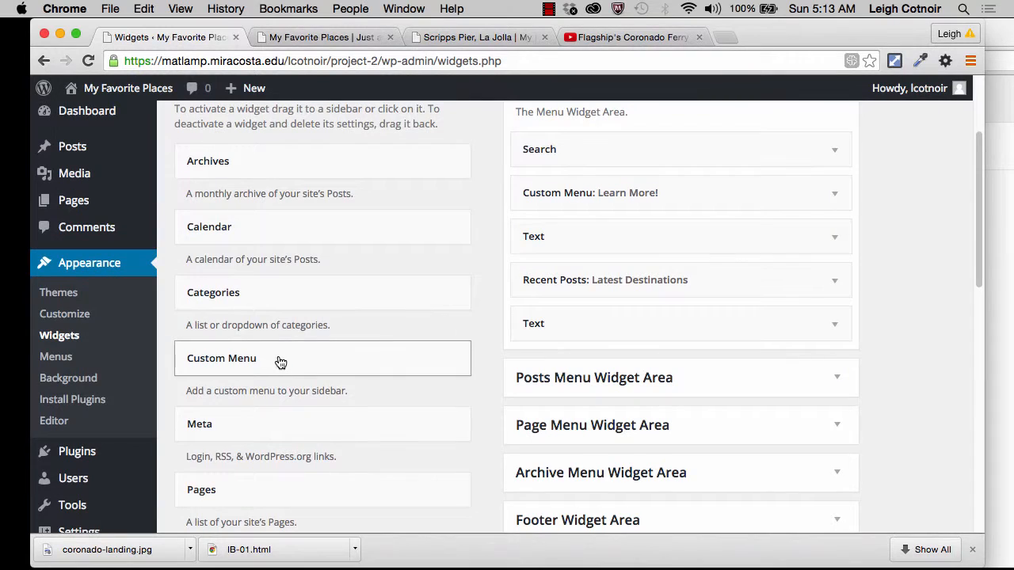
pyautogui.moveTo(280, 362); pyautogui.dragTo(603, 268)
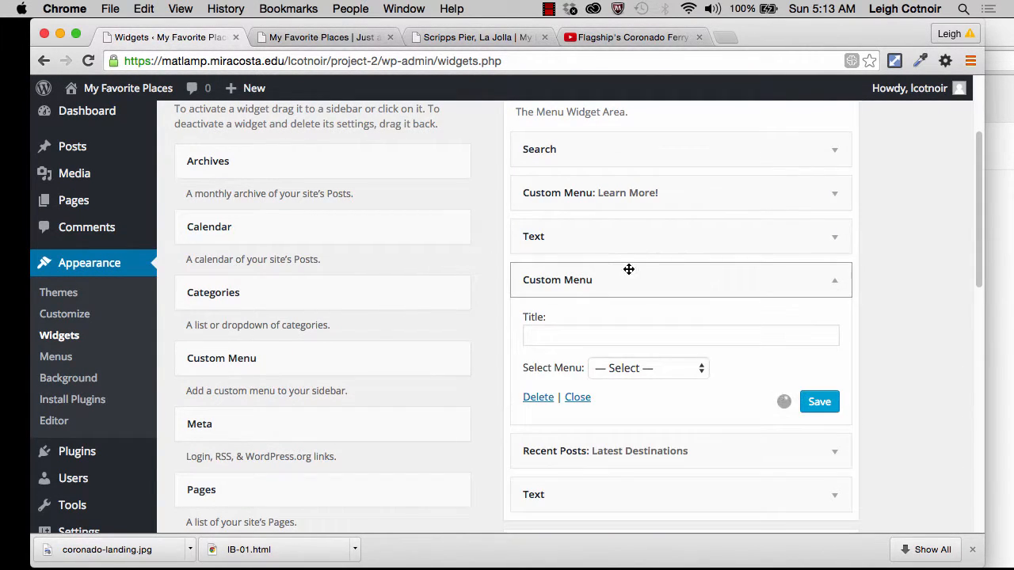
pyautogui.click(676, 369)
pyautogui.click(672, 383)
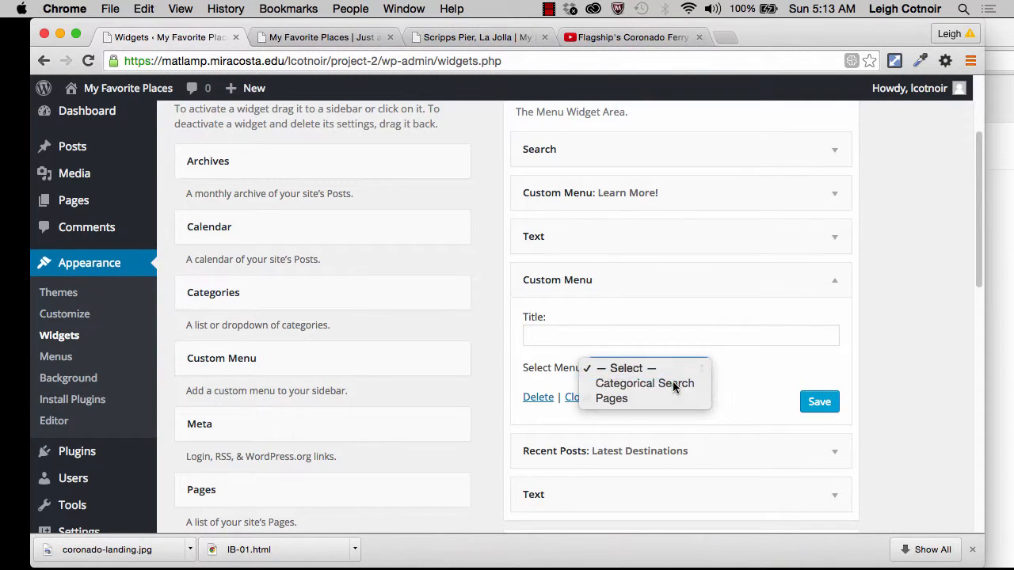
# Step: Title the new Custom Menu widget Search by Category, save it, and place it last in the Homepage Menu Widget Area
pyautogui.click(579, 335)
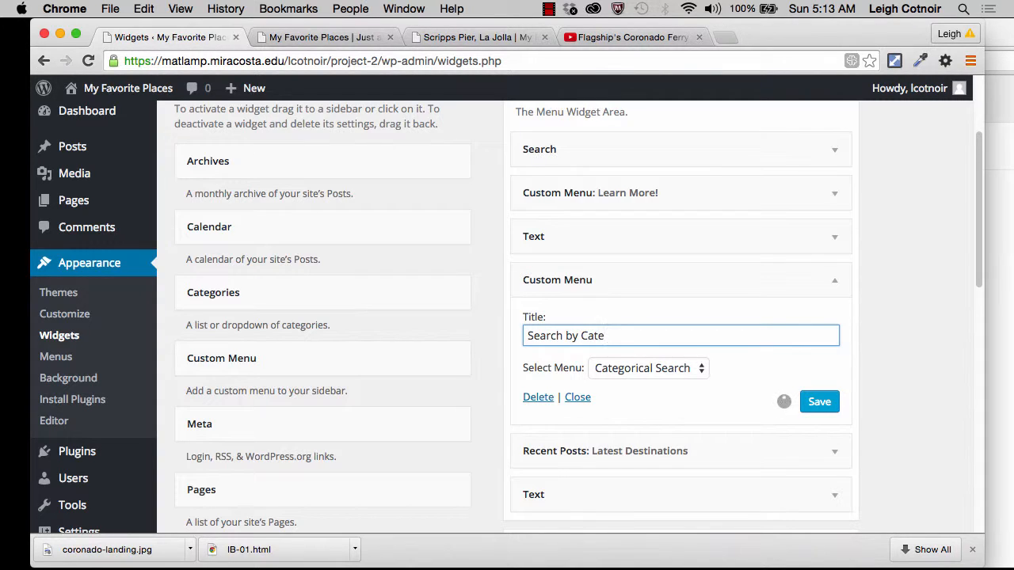
pyautogui.write('y')
pyautogui.scroll(1, 824, 404)
pyautogui.click(834, 414)
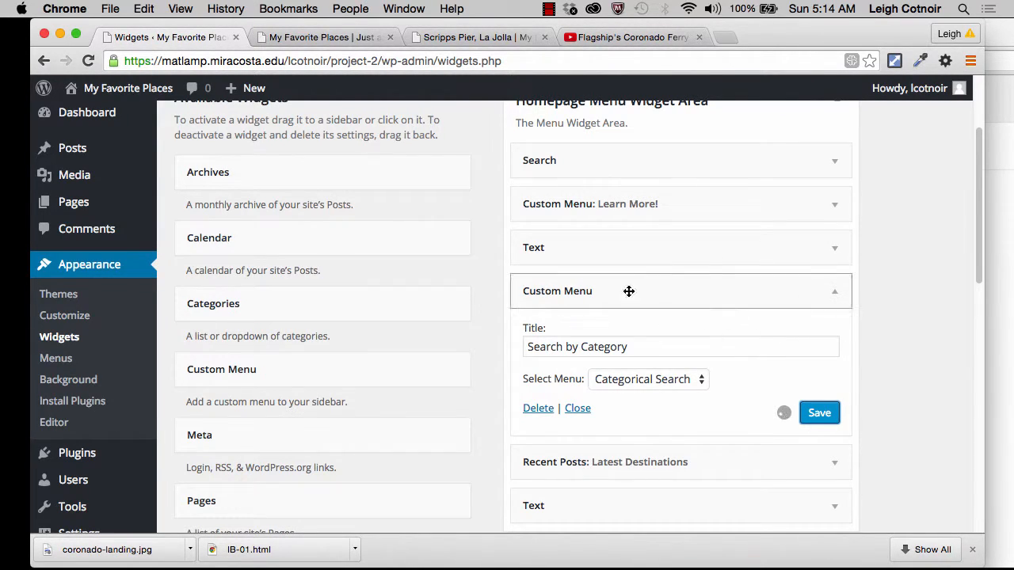
pyautogui.click(835, 293)
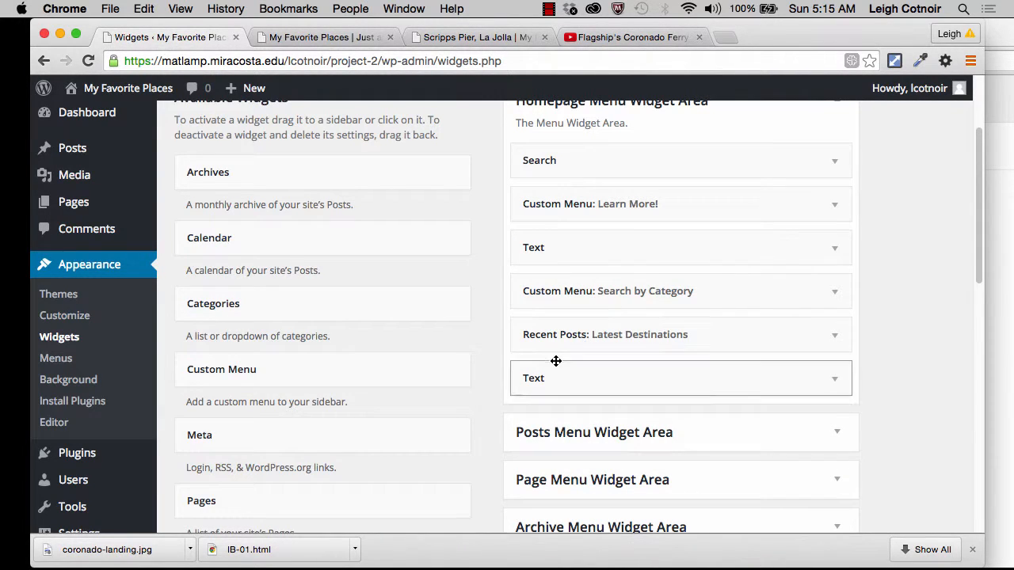
pyautogui.moveTo(561, 334); pyautogui.dragTo(556, 380)
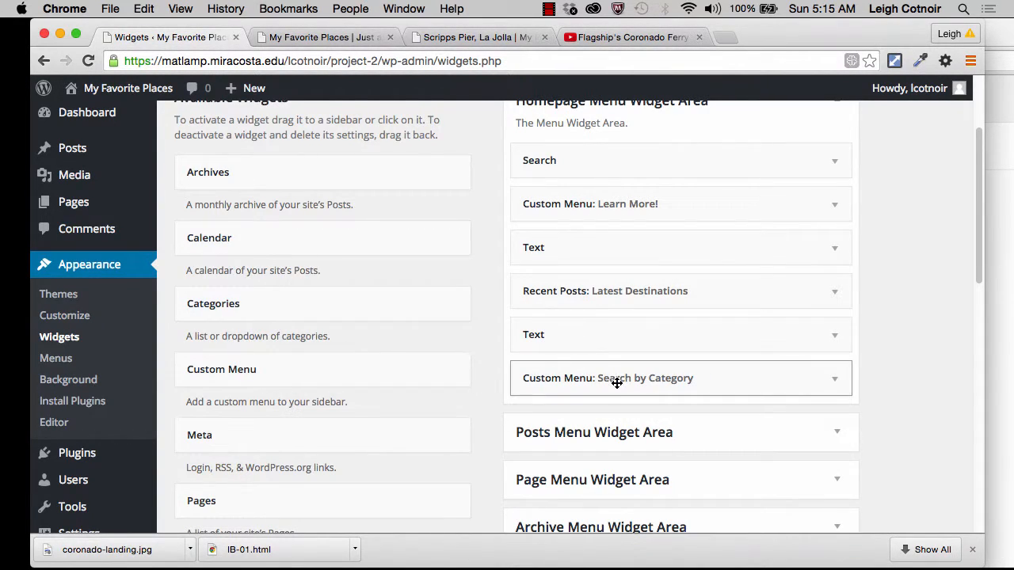
# Step: Reload the My Favorite Places homepage and examine its side menu from the search field down to the nested Search by Category list
pyautogui.click(324, 37)
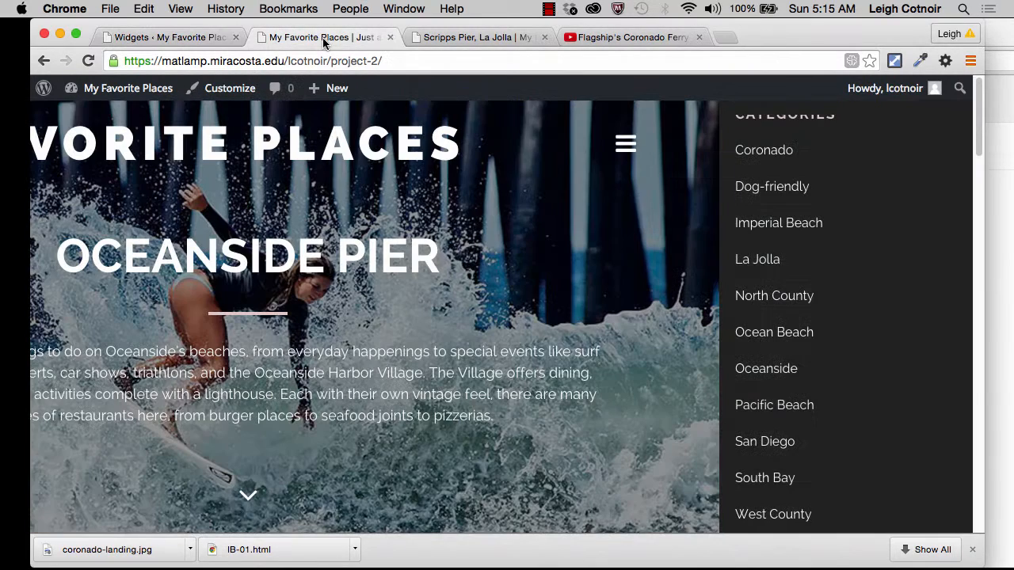
pyautogui.press('super+r')
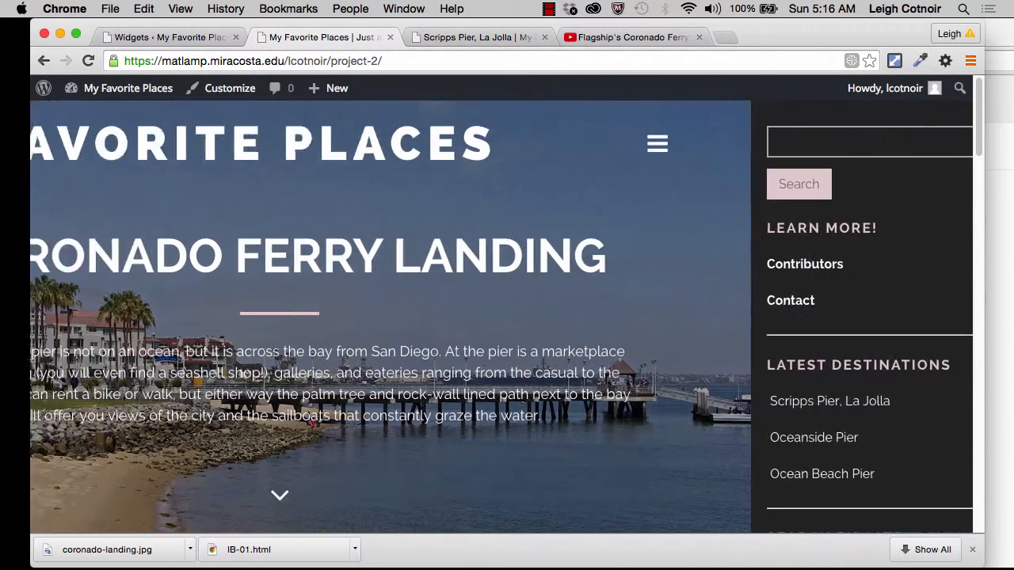
pyautogui.scroll(-5, 813, 287)
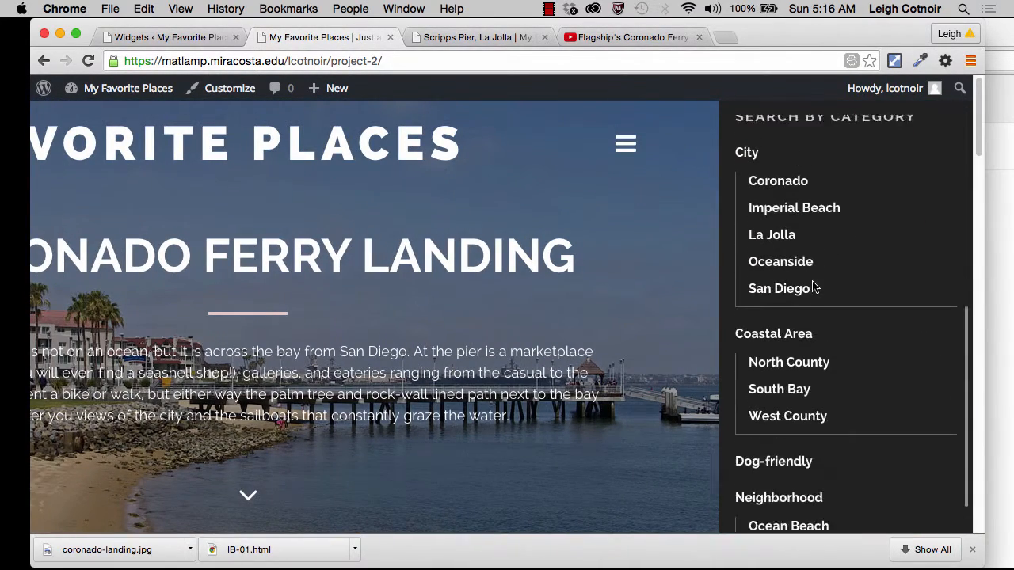
pyautogui.scroll(3, 813, 287)
pyautogui.scroll(-2, 814, 287)
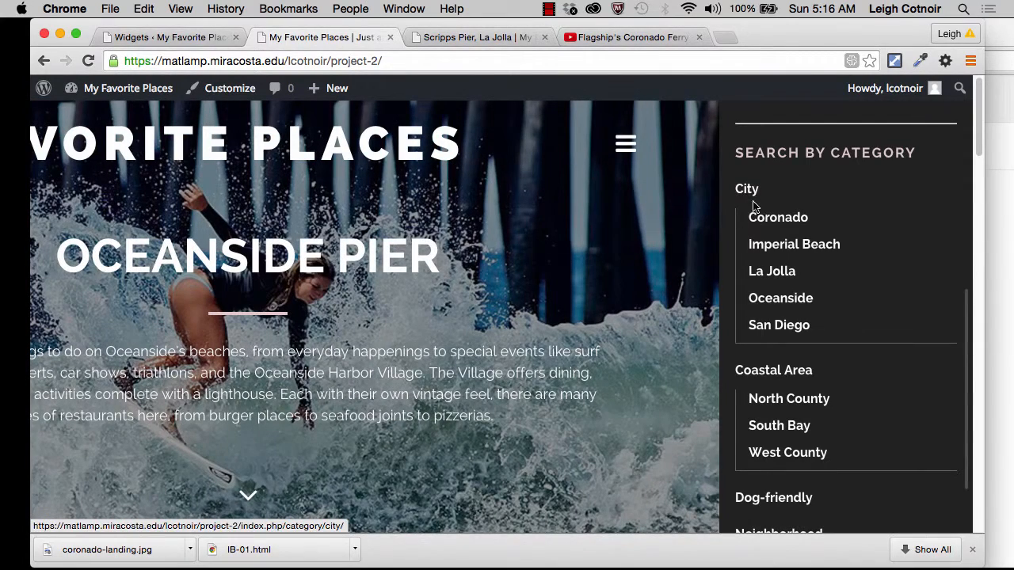
pyautogui.scroll(-3, 749, 367)
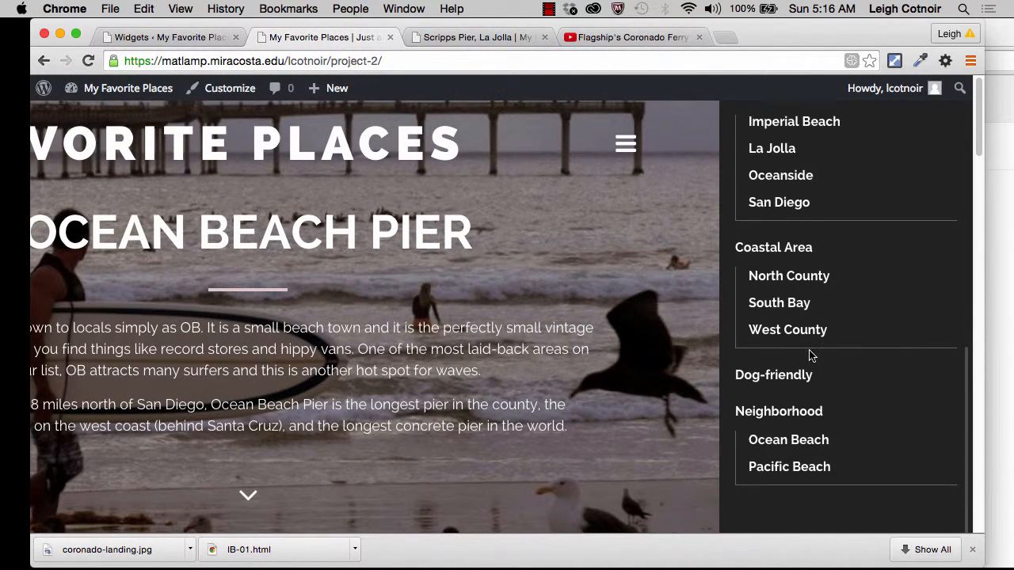
pyautogui.scroll(5, 810, 357)
pyautogui.scroll(-5, 810, 357)
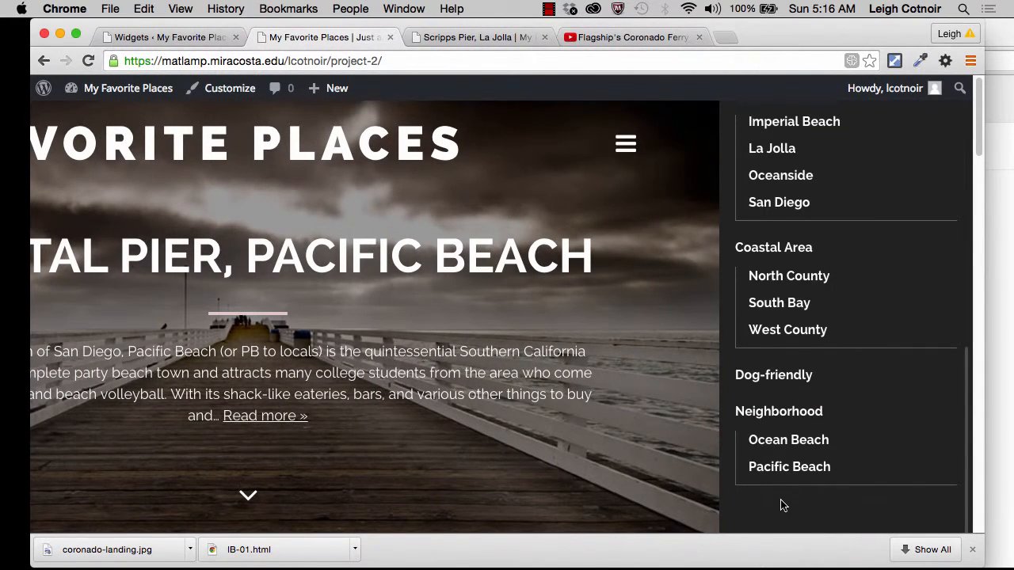
pyautogui.scroll(5, 800, 342)
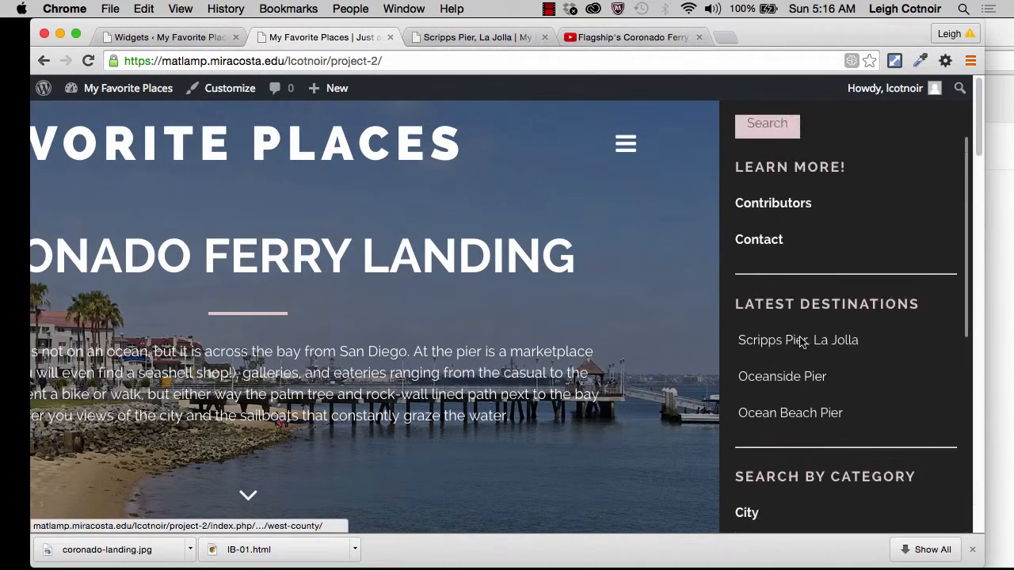
pyautogui.scroll(2, 800, 343)
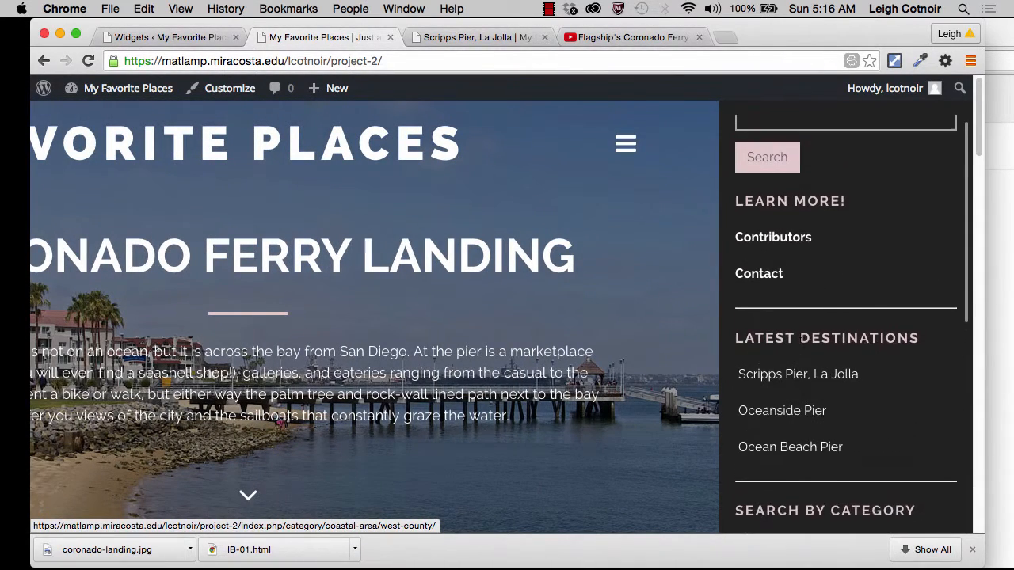
pyautogui.scroll(2, 800, 342)
pyautogui.click(625, 146)
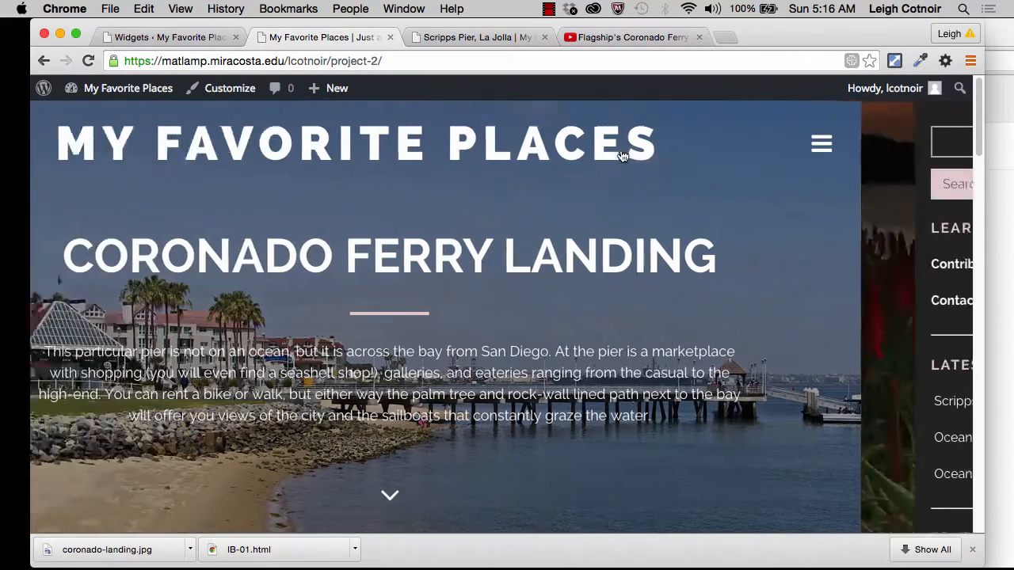
# Step: Return to the Widgets page and look over the widget areas below the Homepage Menu Widget Area
pyautogui.click(195, 38)
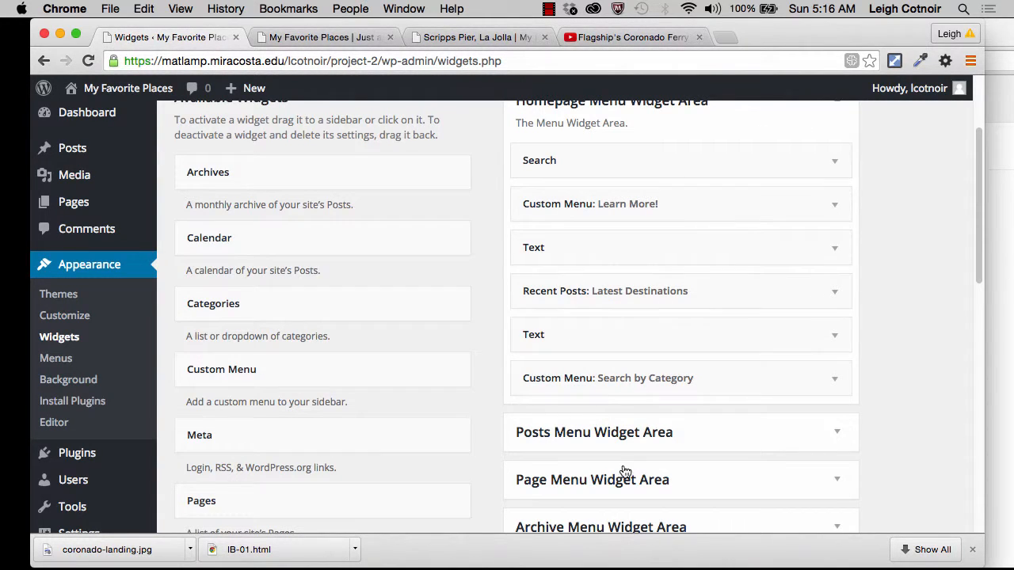
pyautogui.scroll(-2, 625, 473)
pyautogui.scroll(-2, 625, 473)
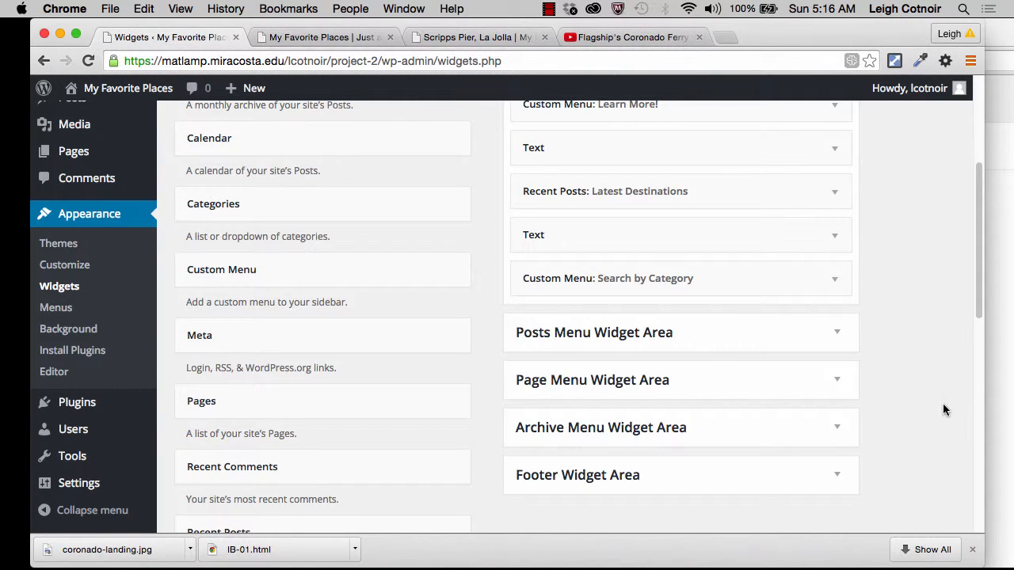
pyautogui.scroll(3, 943, 404)
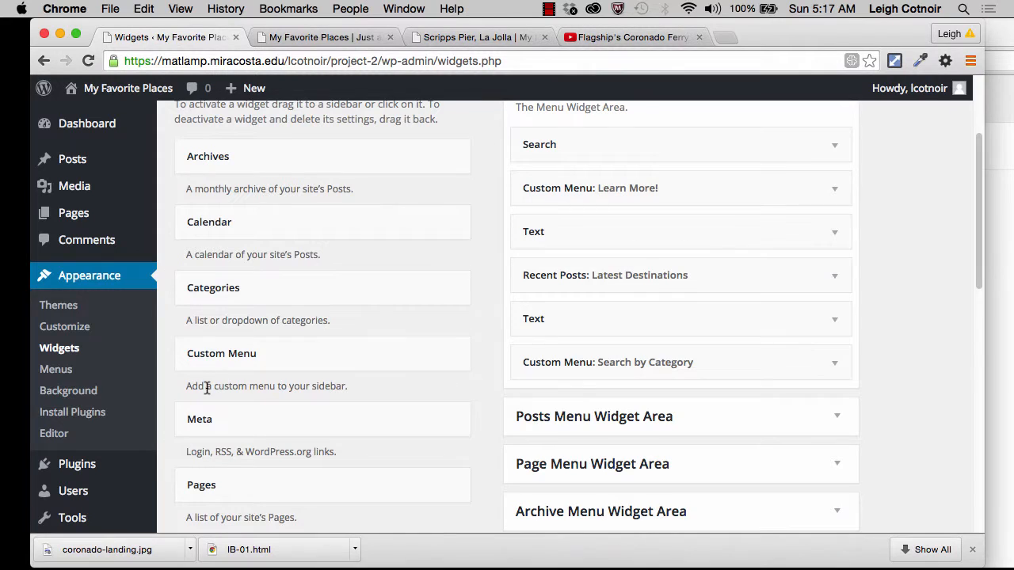
# Step: Open the Categorical Search menu for editing, move Dog-friendly below the Neighborhood sub-items, and save the menu
pyautogui.click(63, 370)
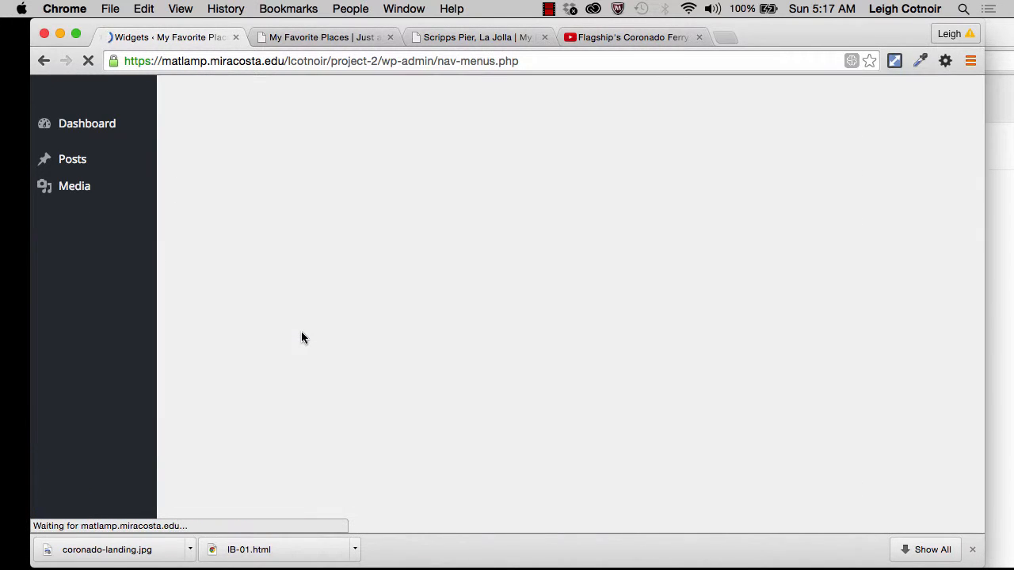
pyautogui.scroll(-3, 301, 332)
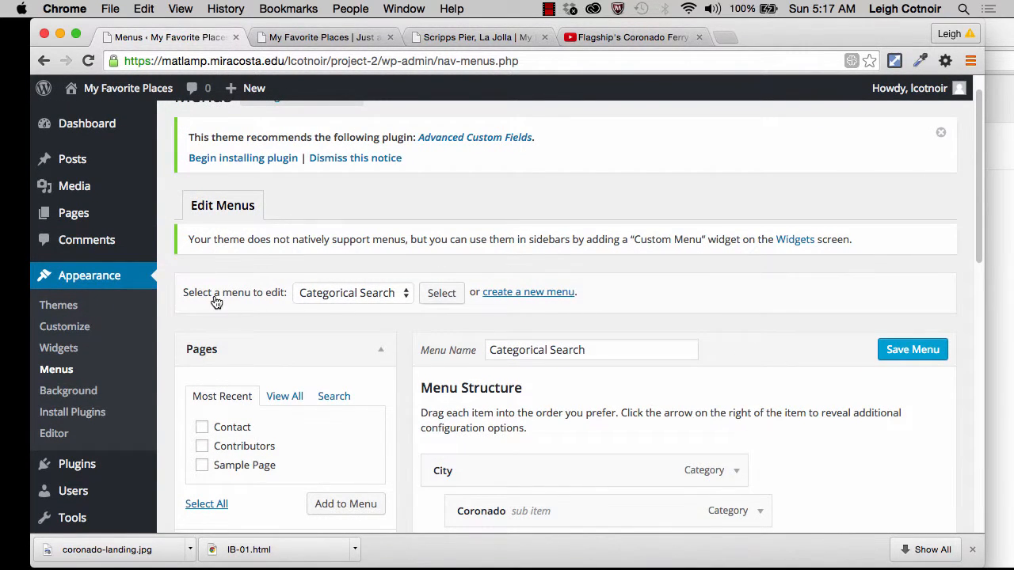
pyautogui.tripleClick(279, 294)
pyautogui.click(309, 294)
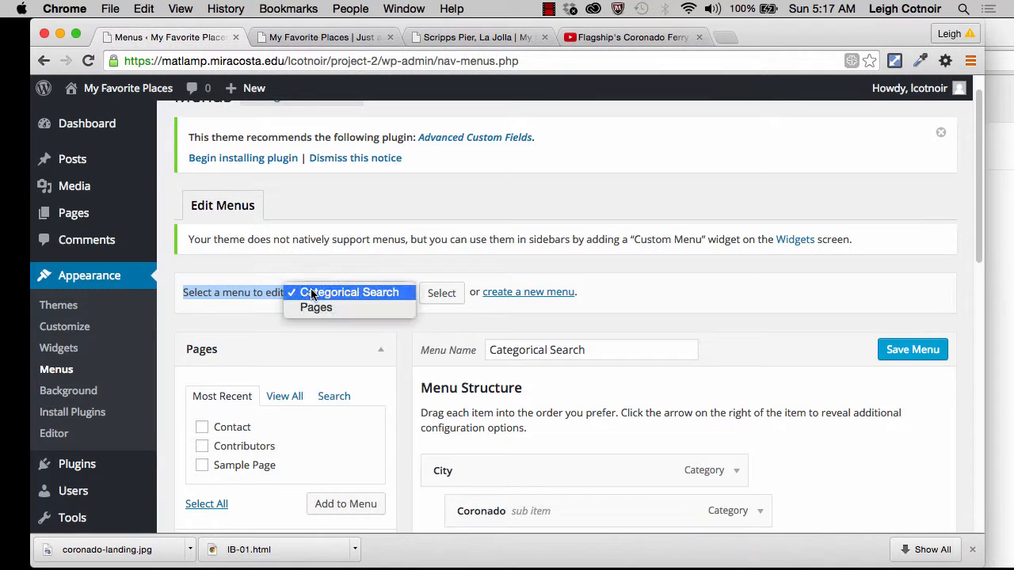
pyautogui.click(358, 292)
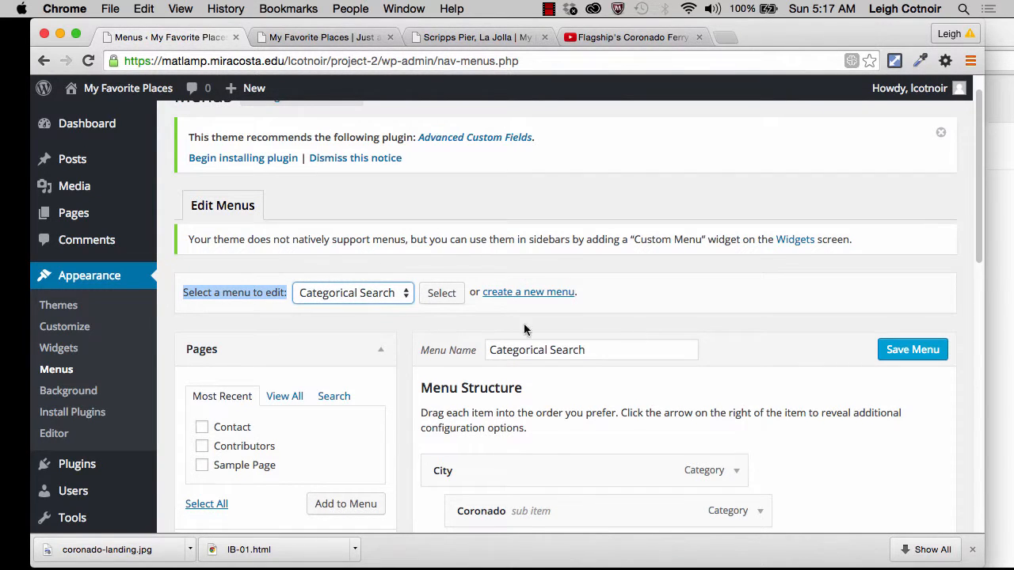
pyautogui.scroll(-3, 716, 319)
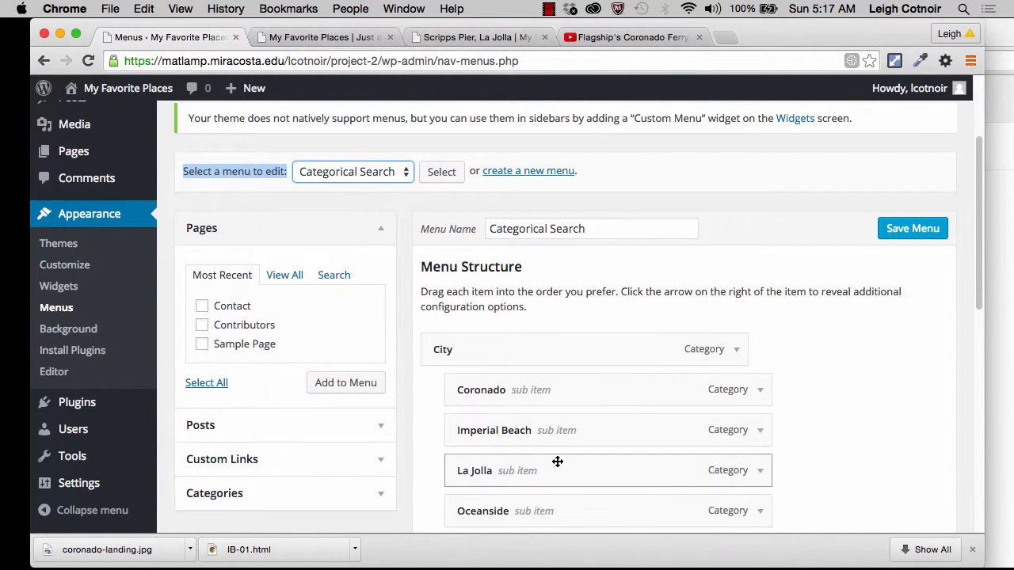
pyautogui.scroll(-10, 558, 461)
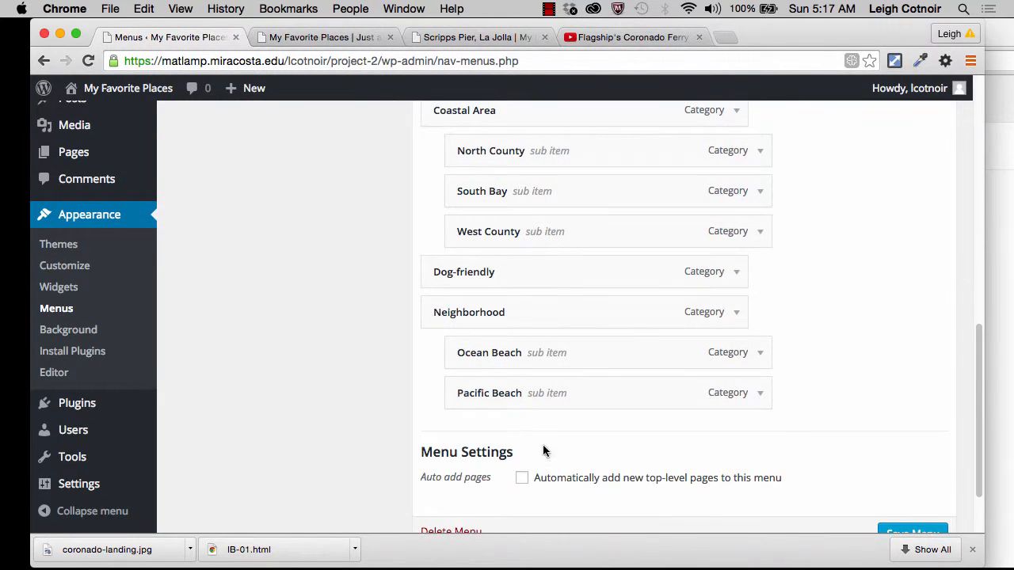
pyautogui.moveTo(460, 272); pyautogui.dragTo(458, 415)
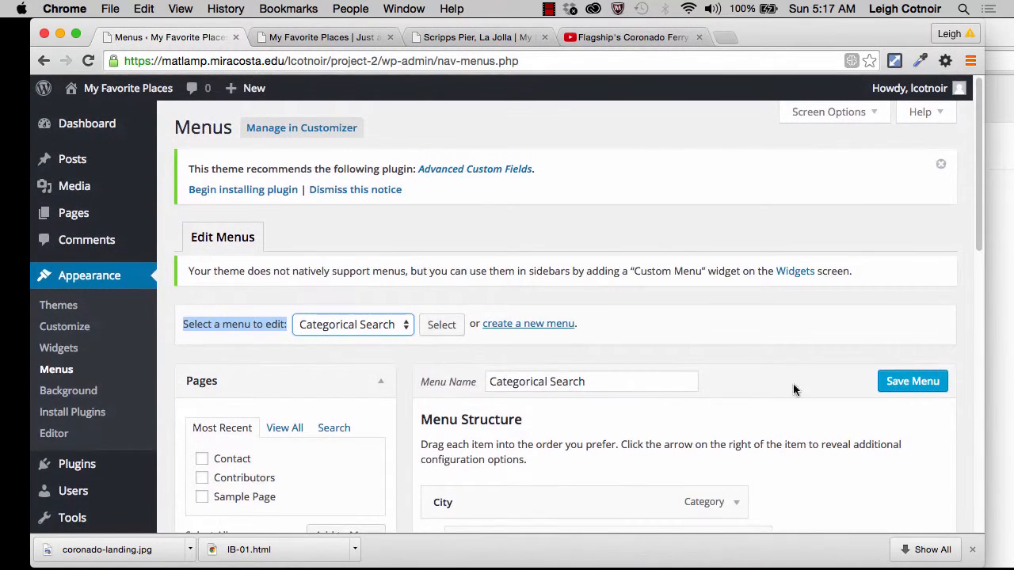
pyautogui.click(908, 386)
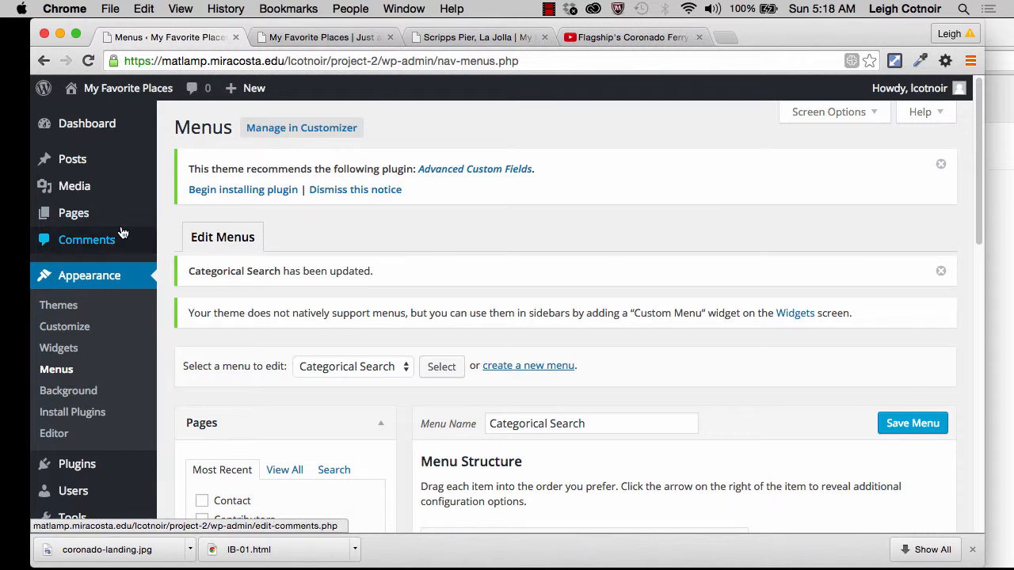
# Step: Go to the list of pages and move Sample Page to the trash
pyautogui.moveTo(80, 195)
pyautogui.click(77, 217)
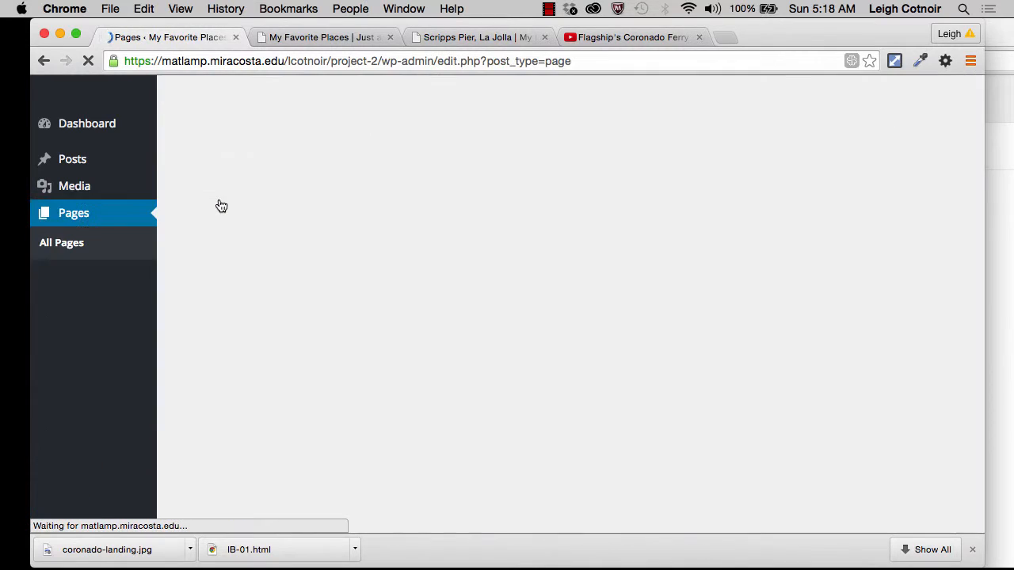
pyautogui.moveTo(213, 424)
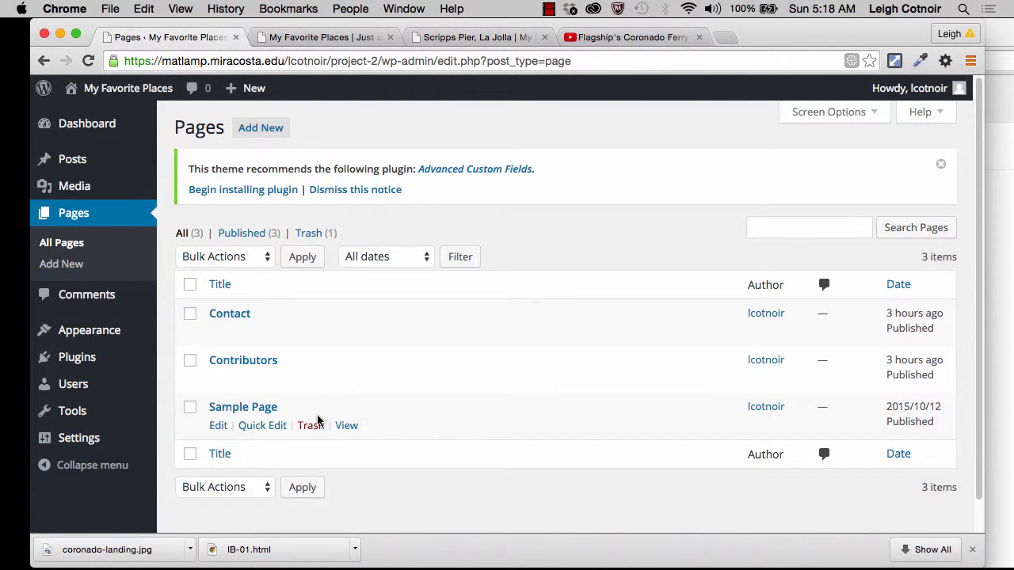
pyautogui.click(312, 427)
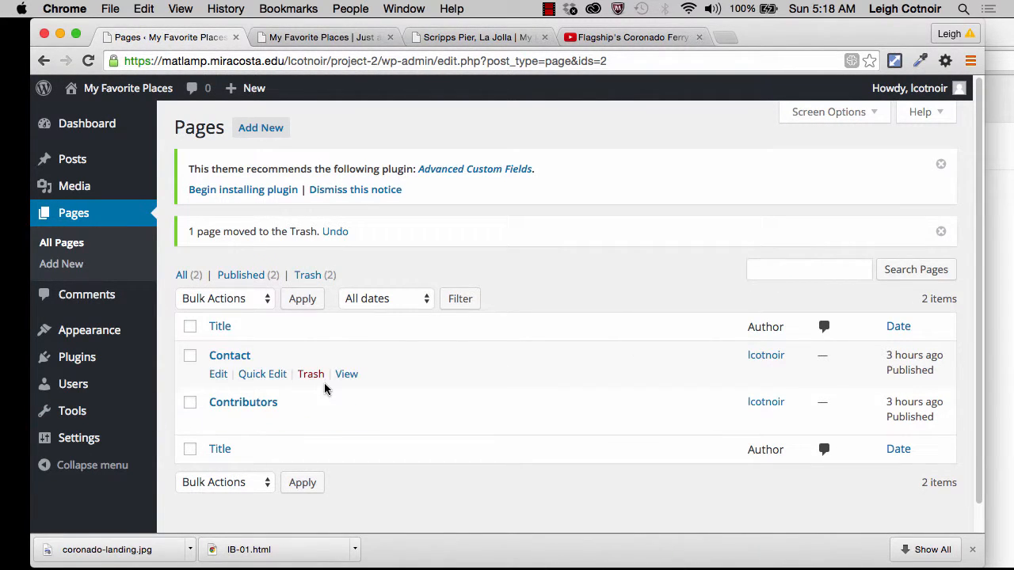
# Step: Go back to the Widgets page, delete the Calendar widget from the Posts Menu Widget Area, and collapse that area
pyautogui.moveTo(88, 333)
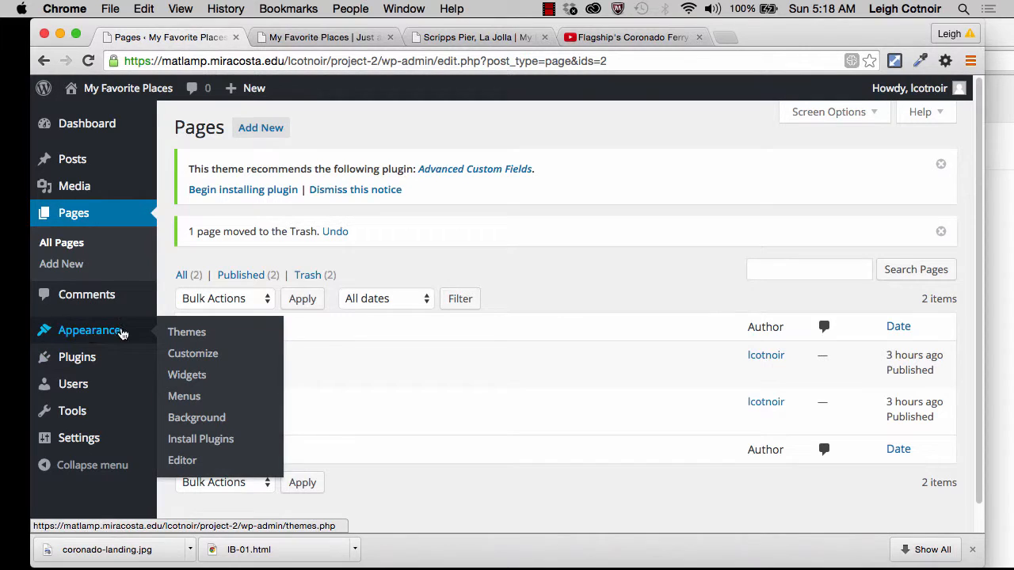
pyautogui.click(198, 377)
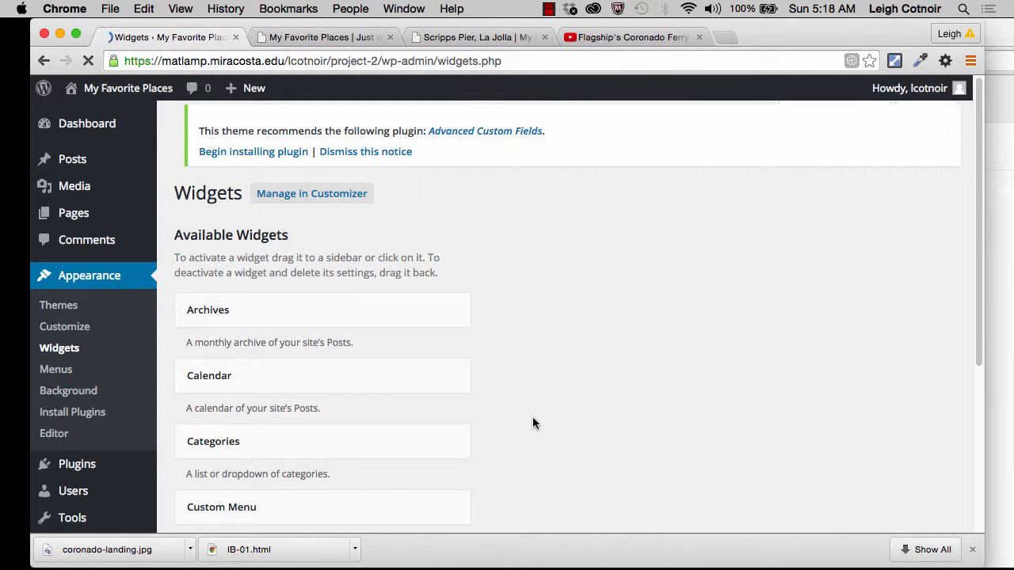
pyautogui.scroll(-3, 533, 424)
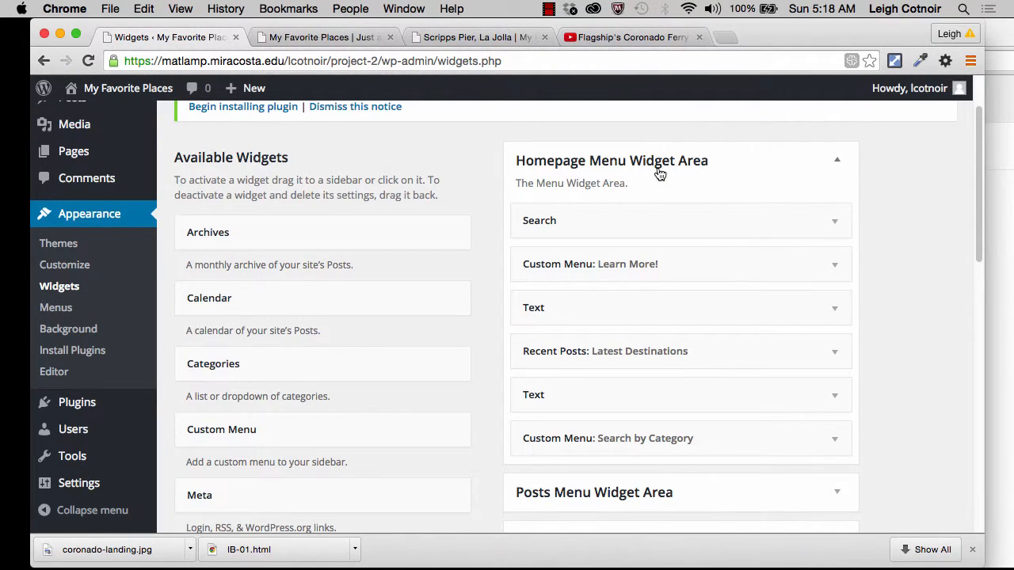
pyautogui.scroll(-4, 693, 181)
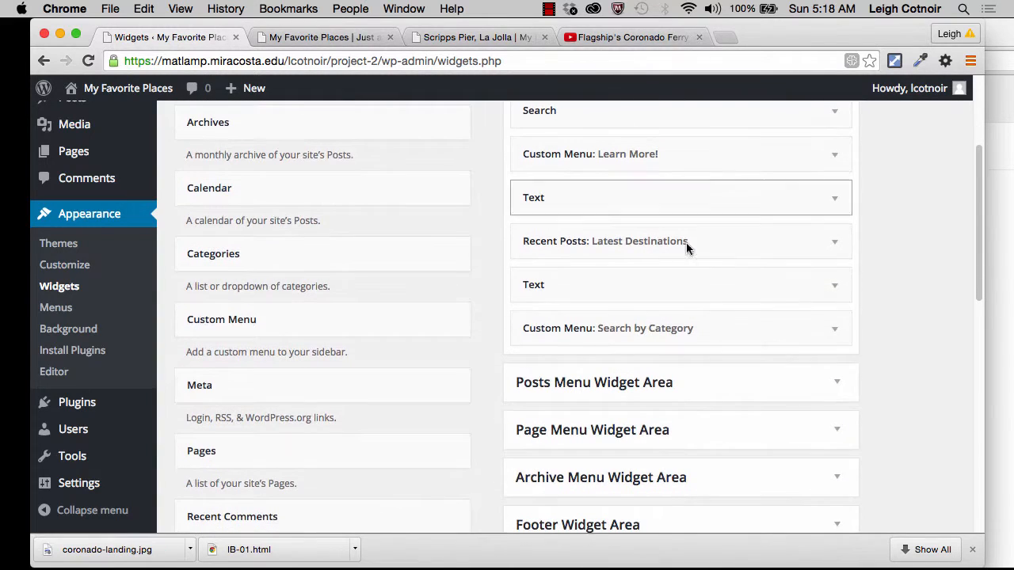
pyautogui.click(691, 386)
pyautogui.scroll(-1, 692, 386)
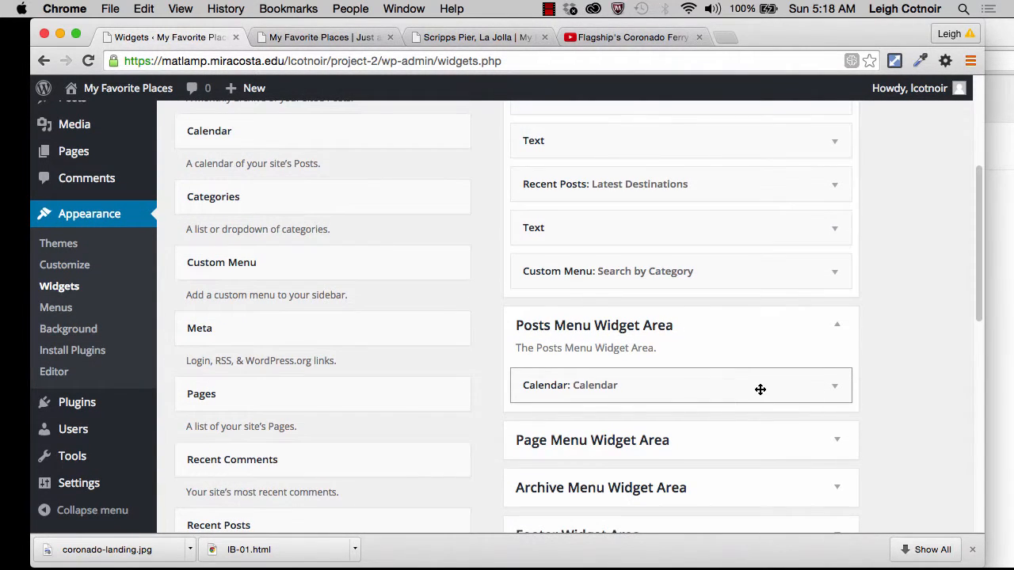
pyautogui.click(760, 389)
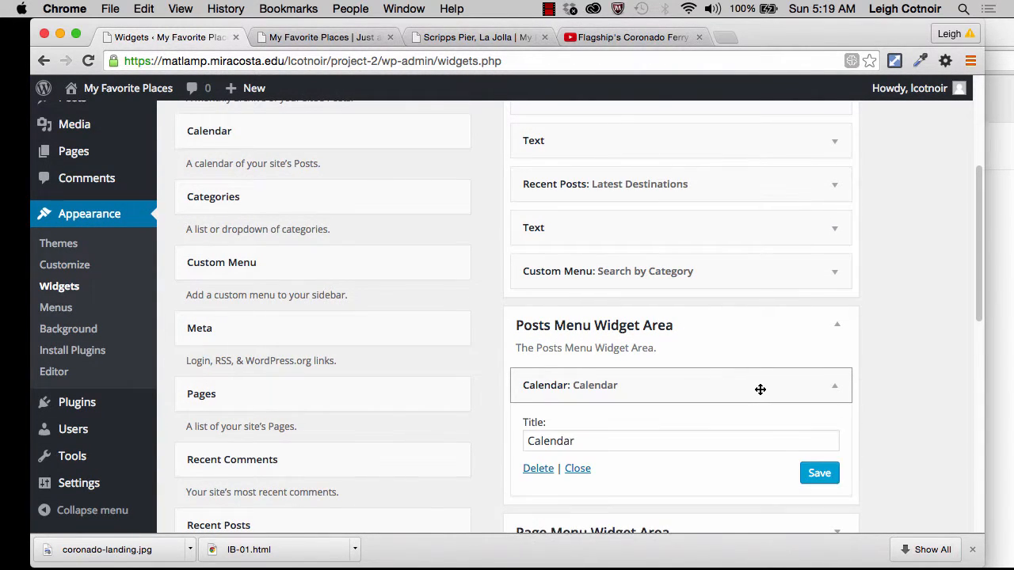
pyautogui.click(538, 469)
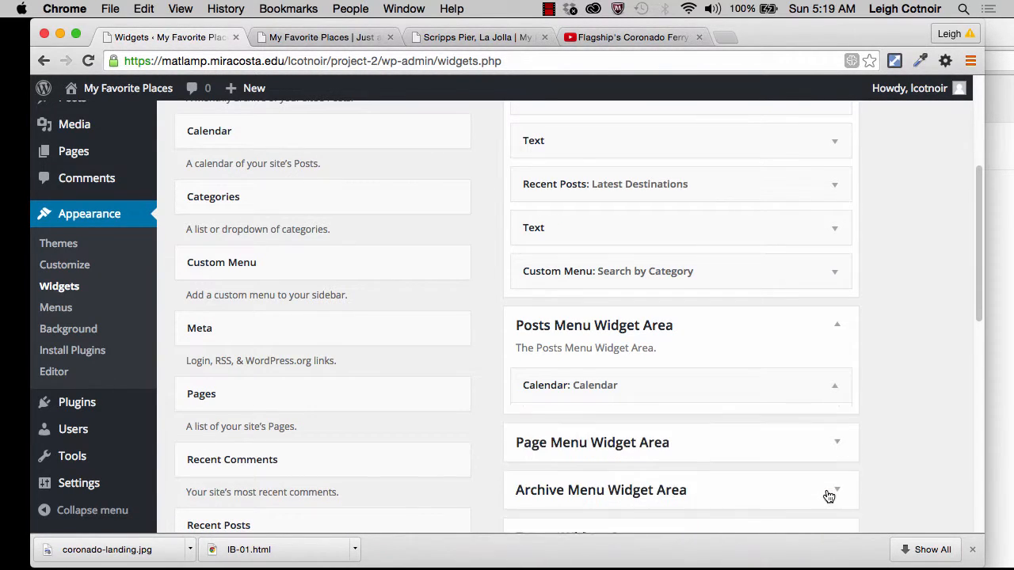
pyautogui.click(836, 328)
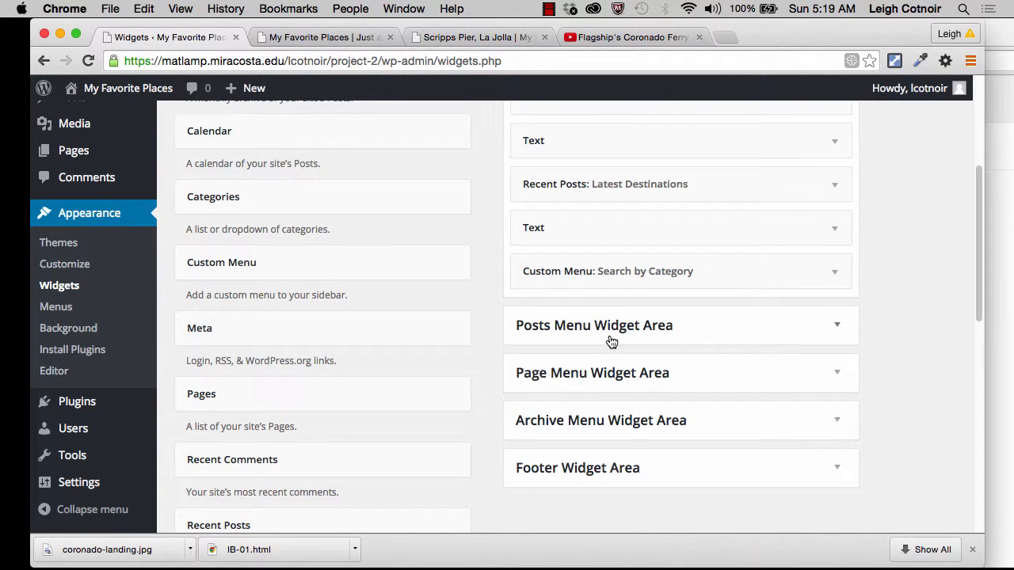
# Step: Open the Imperial Beach Pier post from the site's homepage and check its side menu
pyautogui.scroll(3, 602, 423)
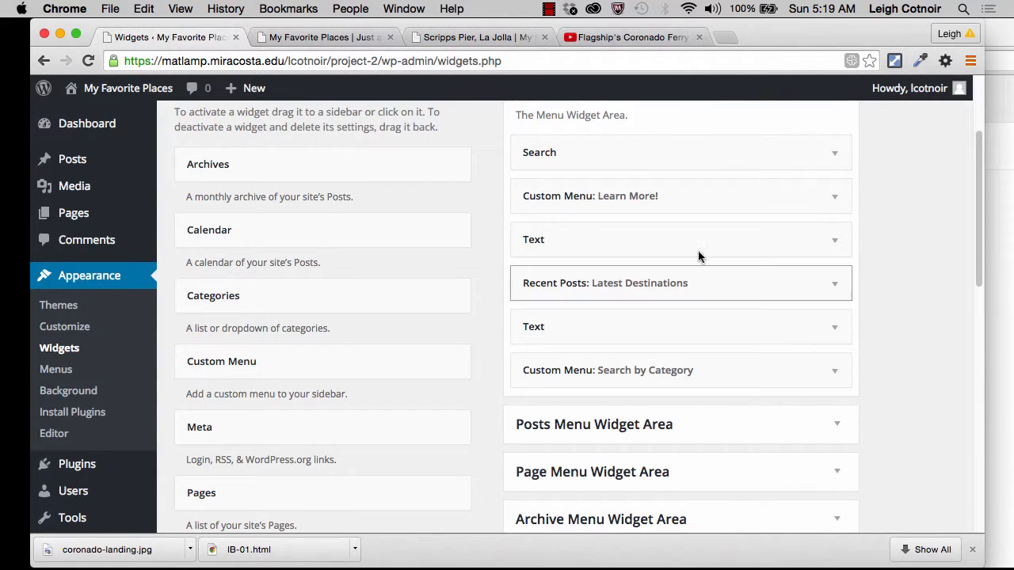
pyautogui.click(332, 38)
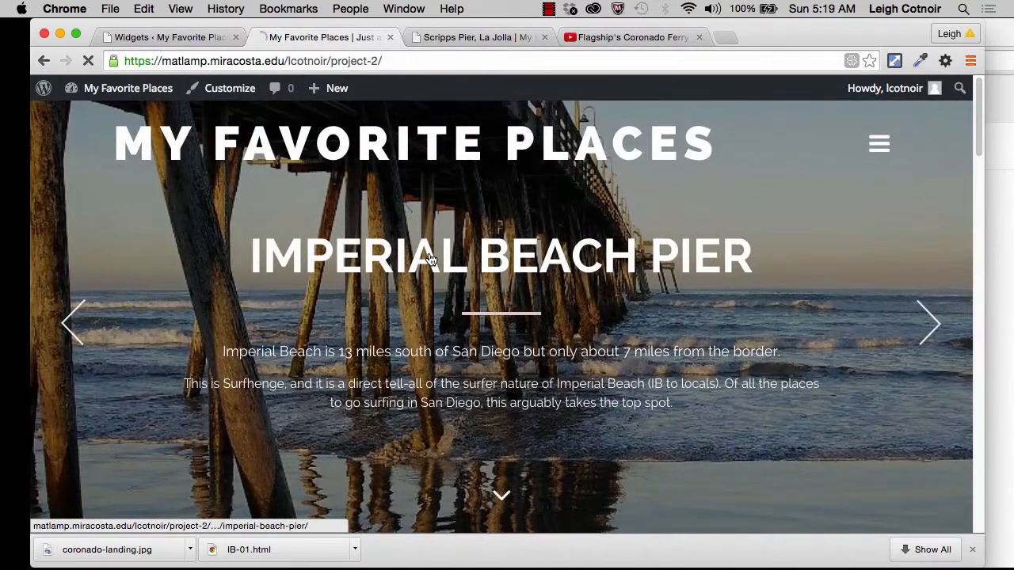
pyautogui.click(429, 259)
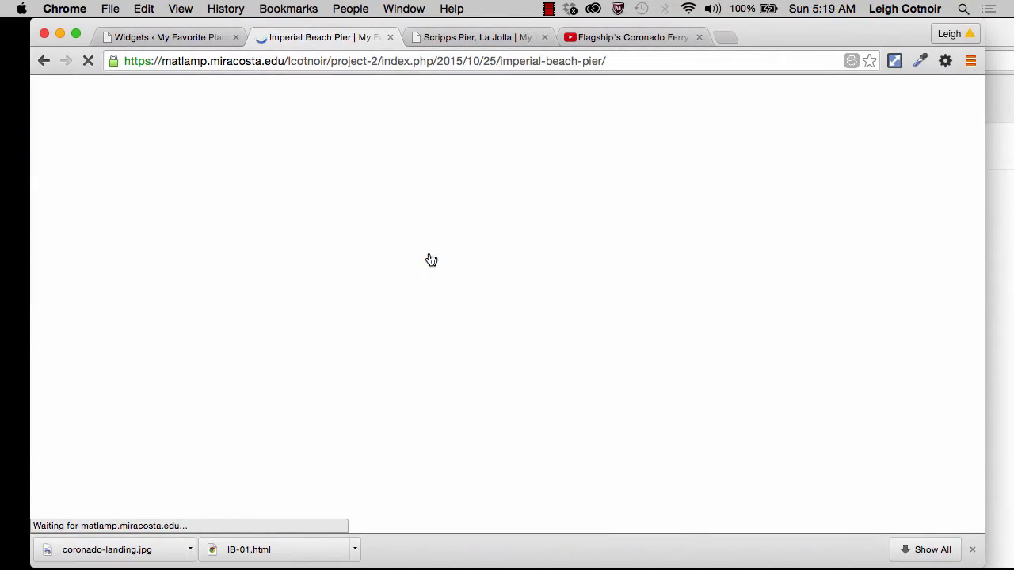
pyautogui.click(876, 149)
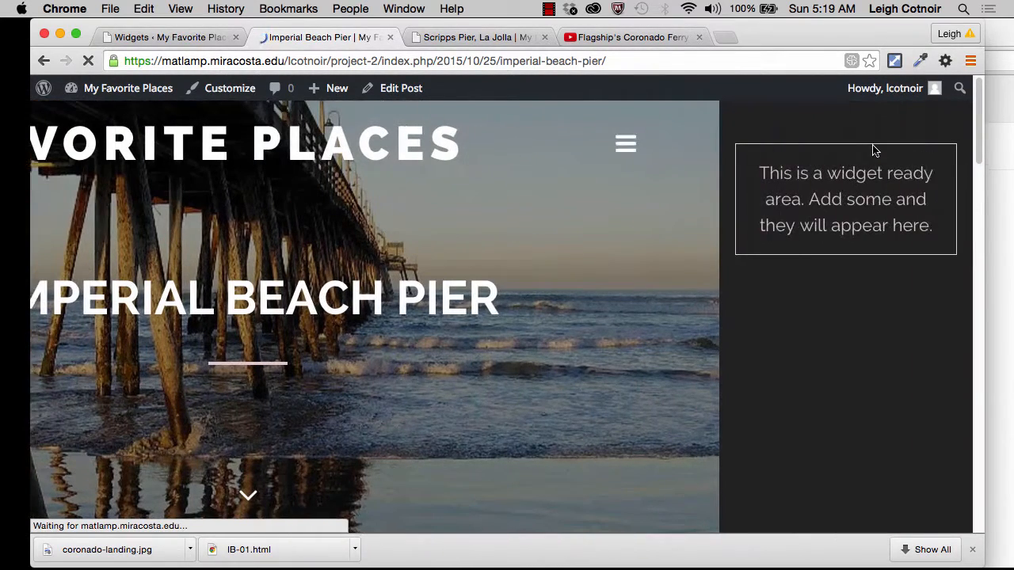
# Step: Close the post's side menu, return to the Widgets page and review the widgets in the Archive Menu Widget Area
pyautogui.click(624, 145)
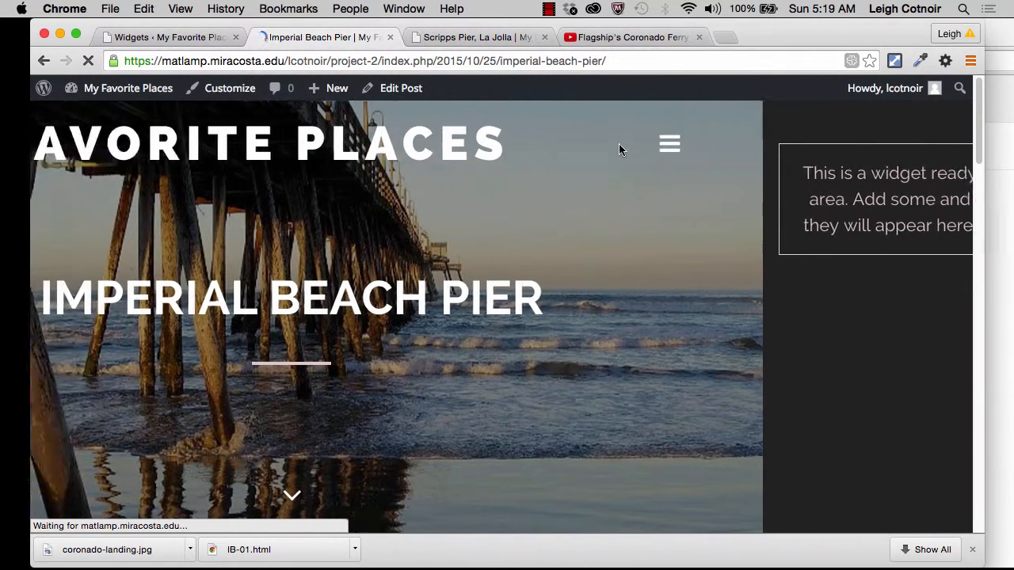
pyautogui.click(188, 37)
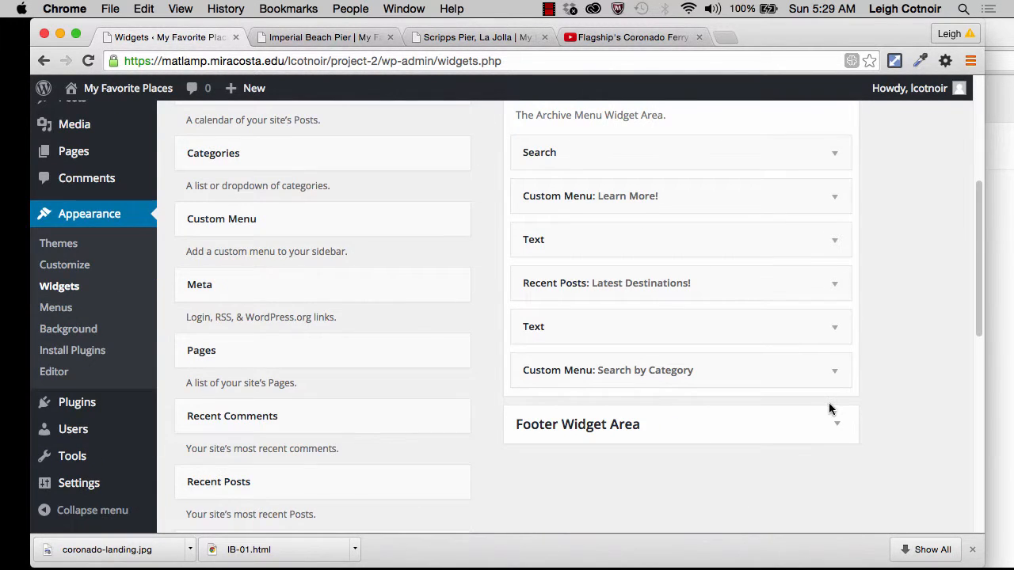
pyautogui.scroll(4, 829, 407)
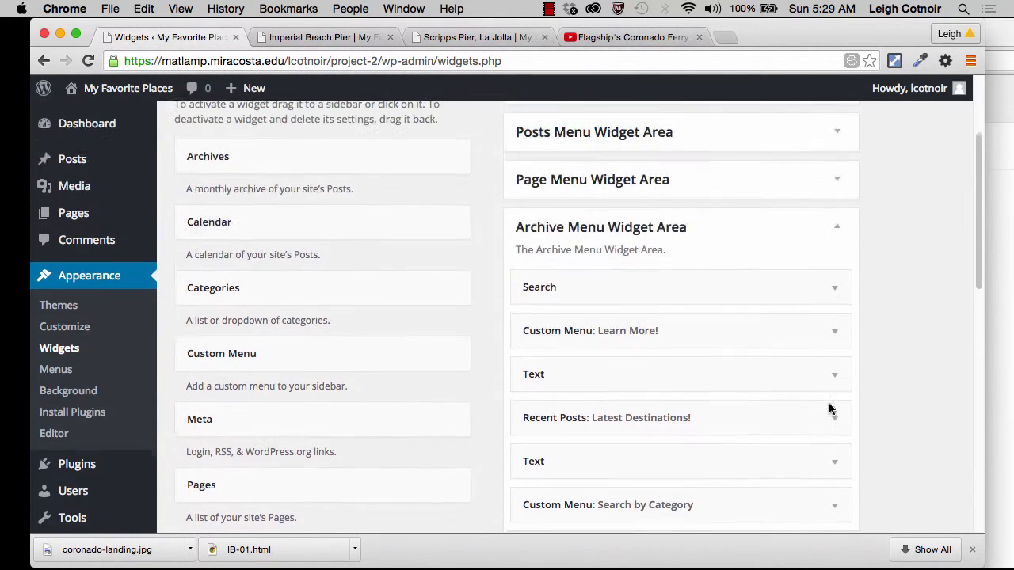
pyautogui.scroll(2, 830, 405)
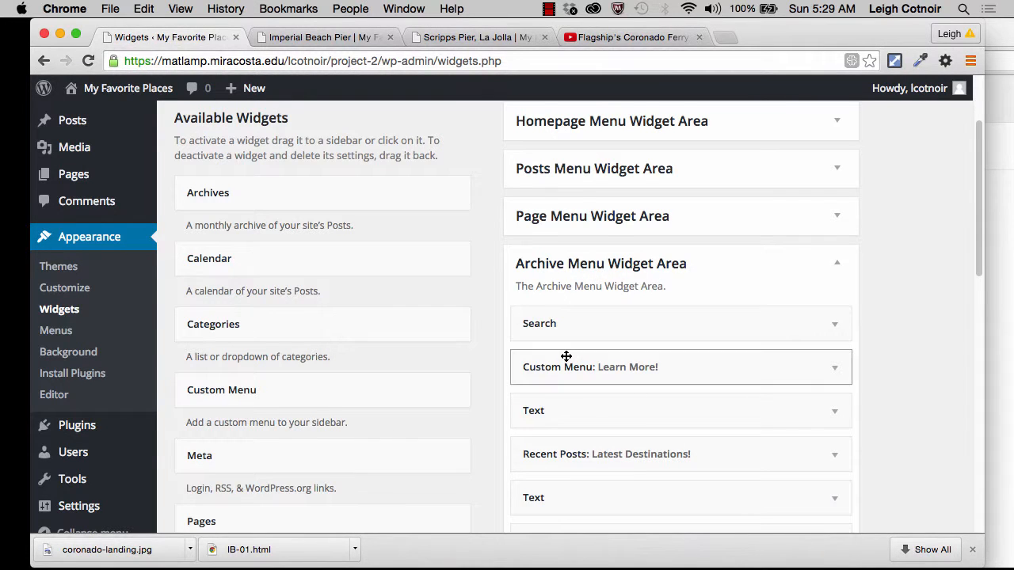
pyautogui.scroll(-1, 566, 356)
pyautogui.scroll(-2, 565, 356)
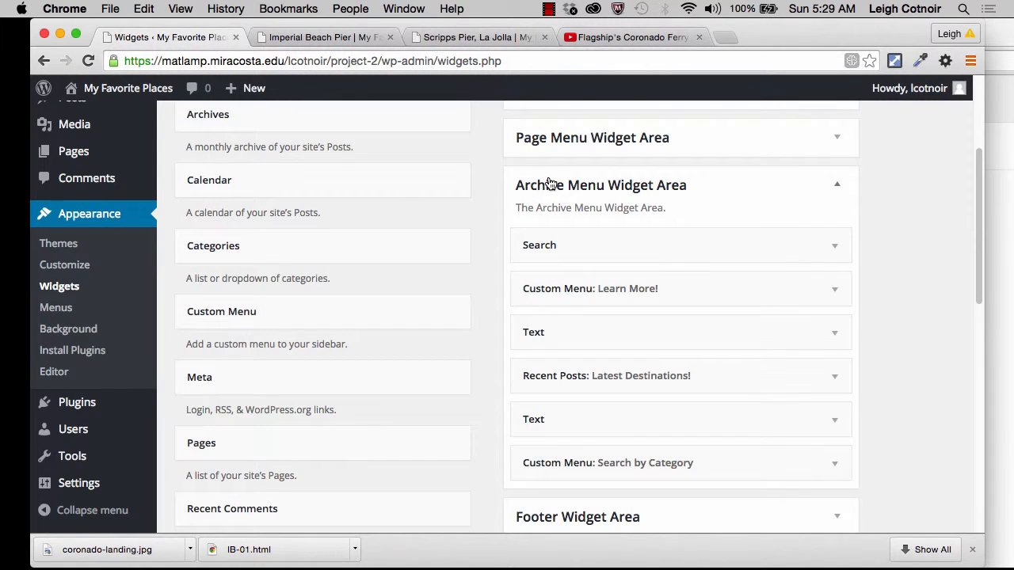
# Step: Collapse the Archive Menu Widget Area and check the widgets in the Page, Posts and Homepage Menu Widget Areas, collapsing each one
pyautogui.click(838, 188)
pyautogui.click(838, 144)
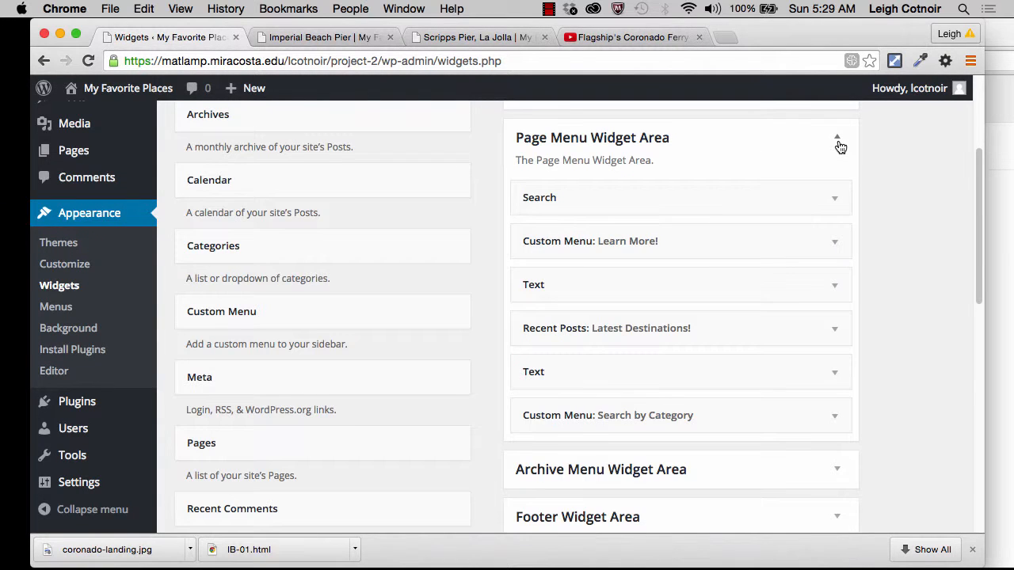
pyautogui.click(840, 144)
pyautogui.scroll(3, 840, 147)
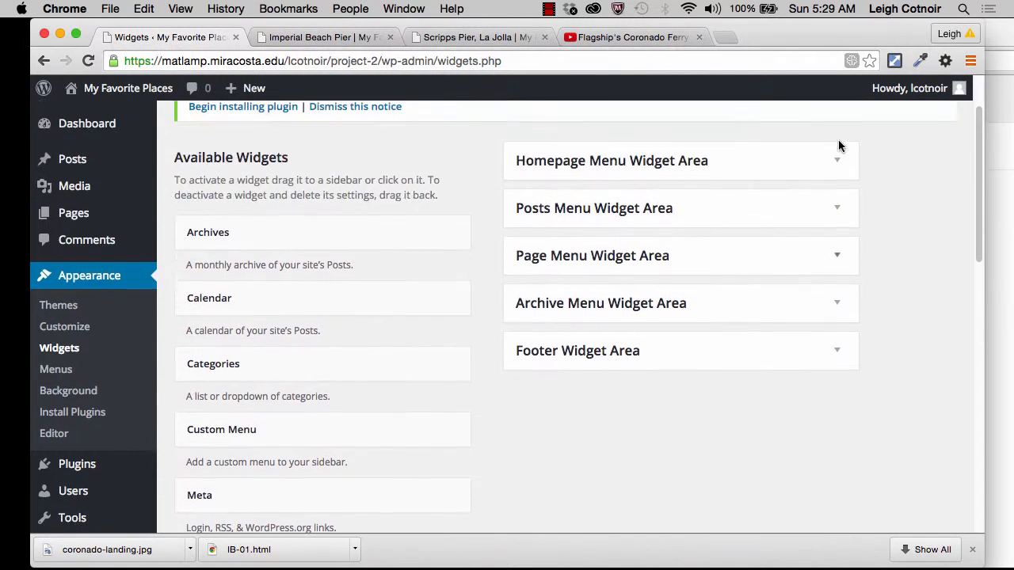
pyautogui.click(838, 211)
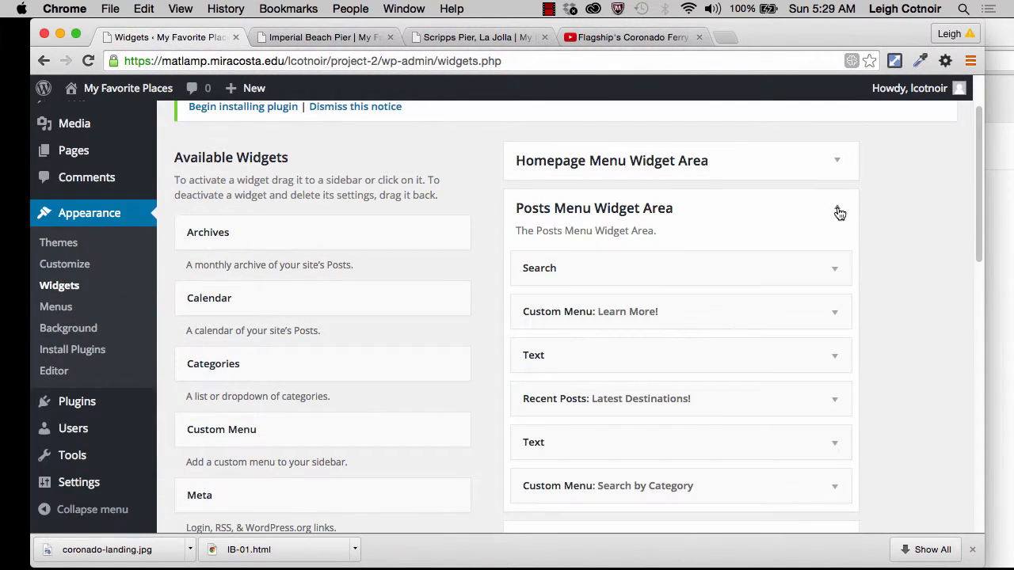
pyautogui.click(838, 211)
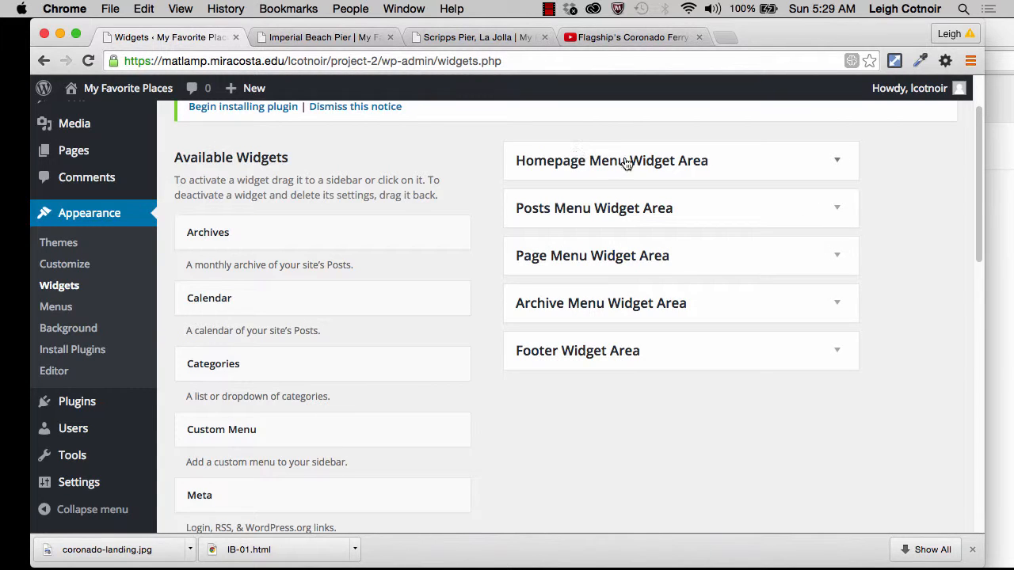
pyautogui.click(839, 164)
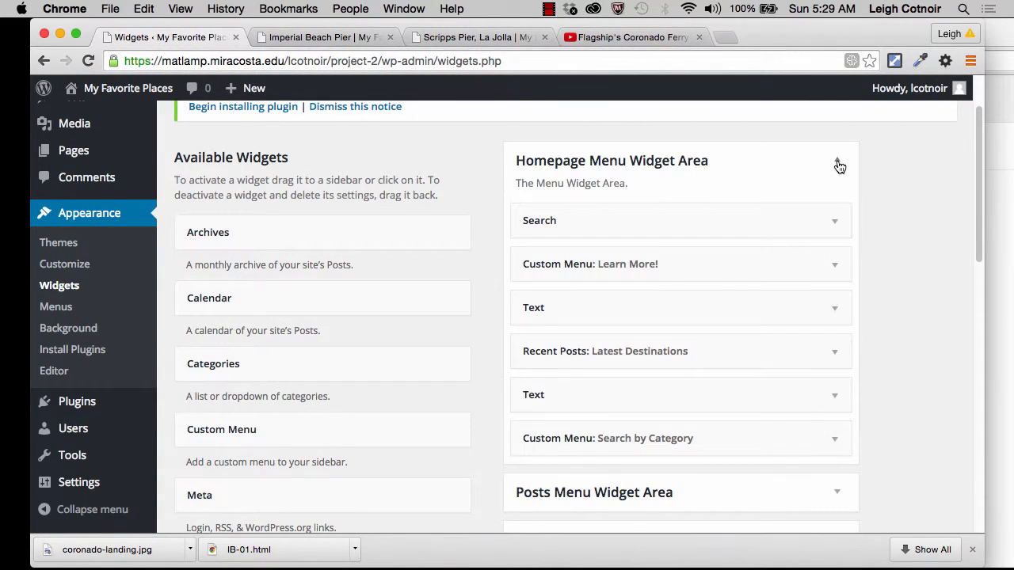
pyautogui.click(839, 164)
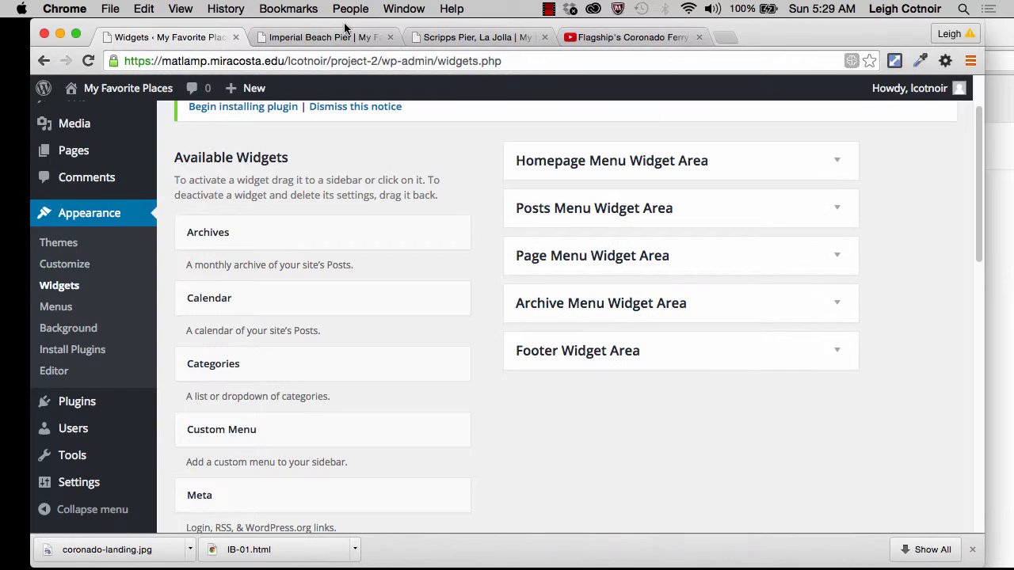
# Step: Return to the Imperial Beach Pier post and check its side menu from the search box down to Dog-friendly
pyautogui.click(323, 36)
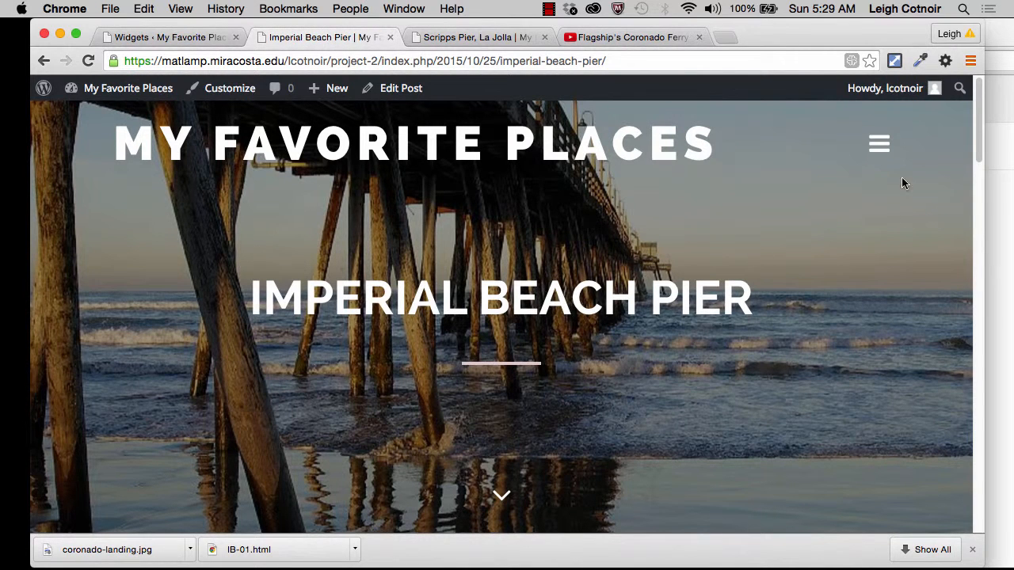
pyautogui.click(497, 61)
pyautogui.moveTo(497, 61); pyautogui.dragTo(593, 82)
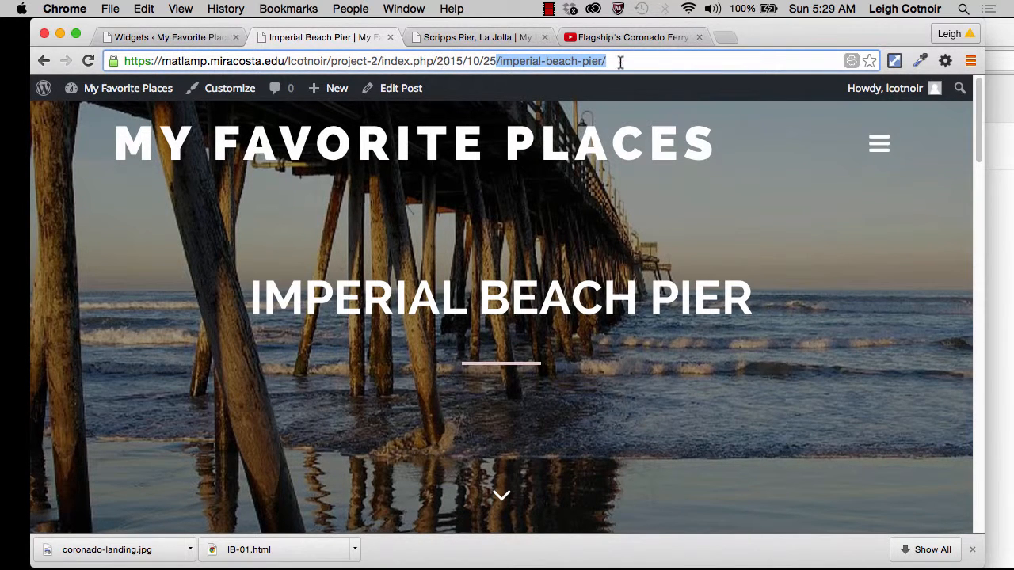
pyautogui.click(881, 145)
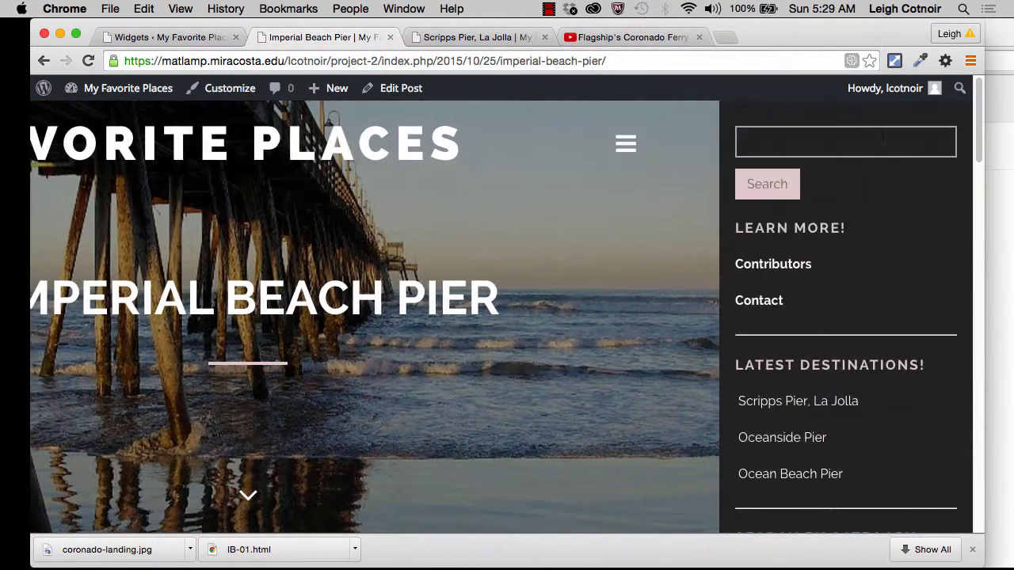
pyautogui.scroll(-5, 823, 298)
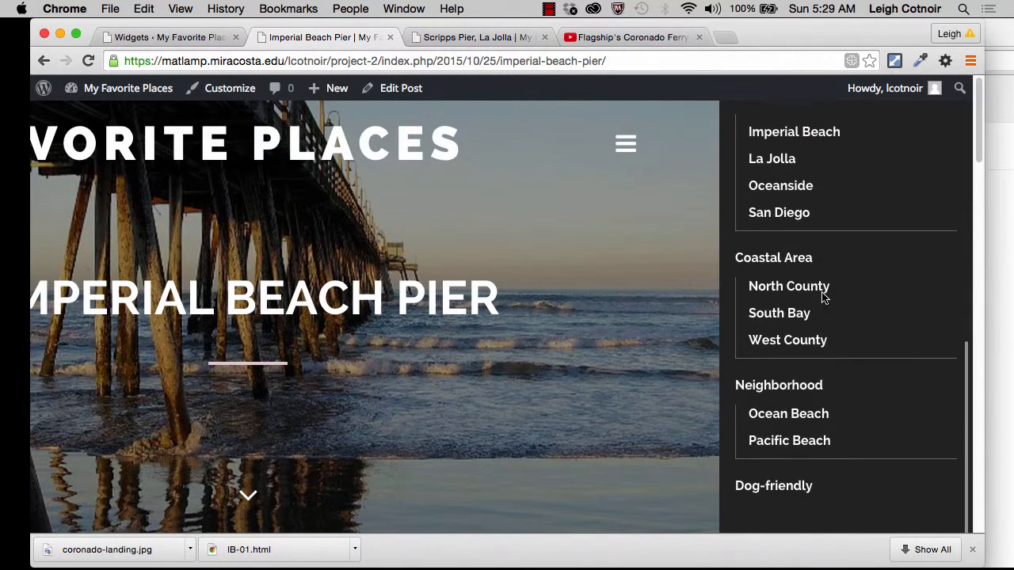
pyautogui.scroll(10, 822, 296)
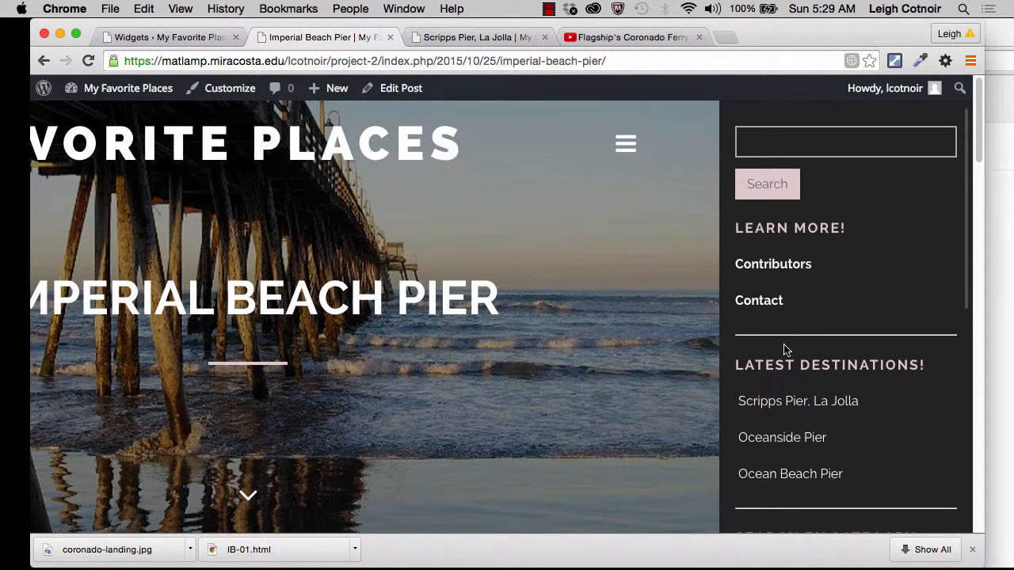
# Step: Open the October 2015 monthly archive by shortening the post's web address so that it ends in /2015/10/
pyautogui.click(467, 63)
pyautogui.click(499, 61)
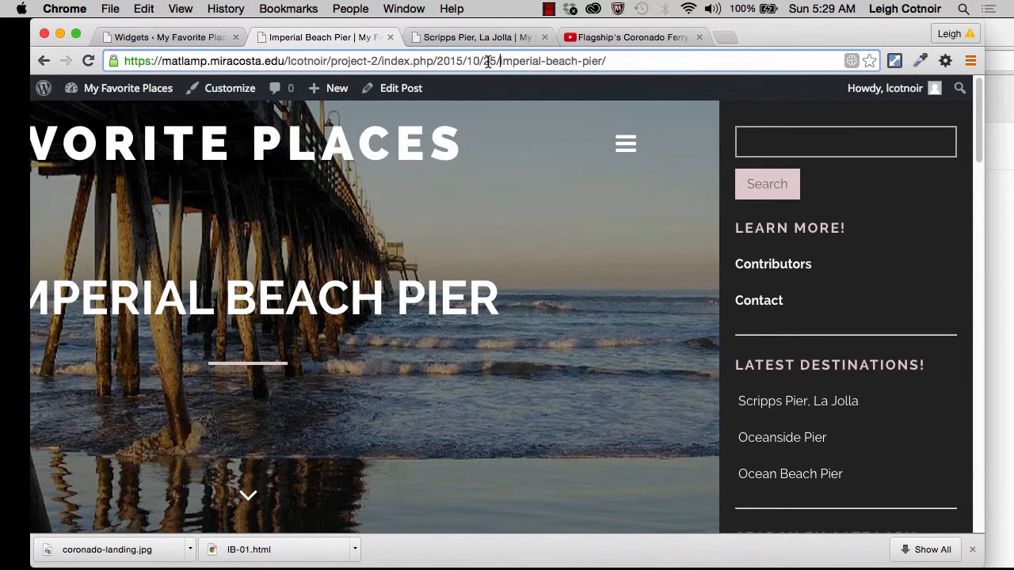
pyautogui.moveTo(484, 63); pyautogui.dragTo(677, 67)
pyautogui.press('BackSpace')
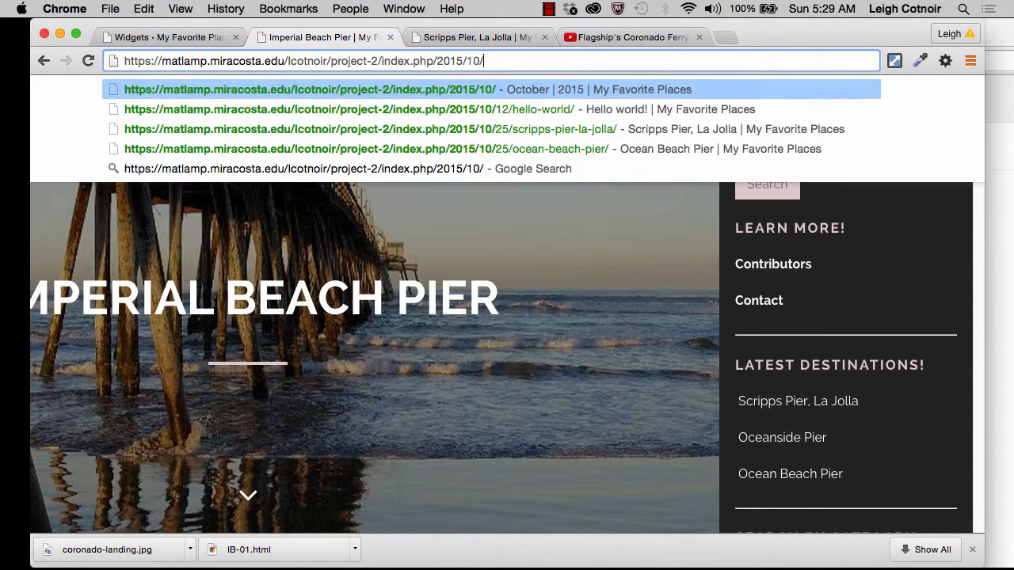
pyautogui.press('Return')
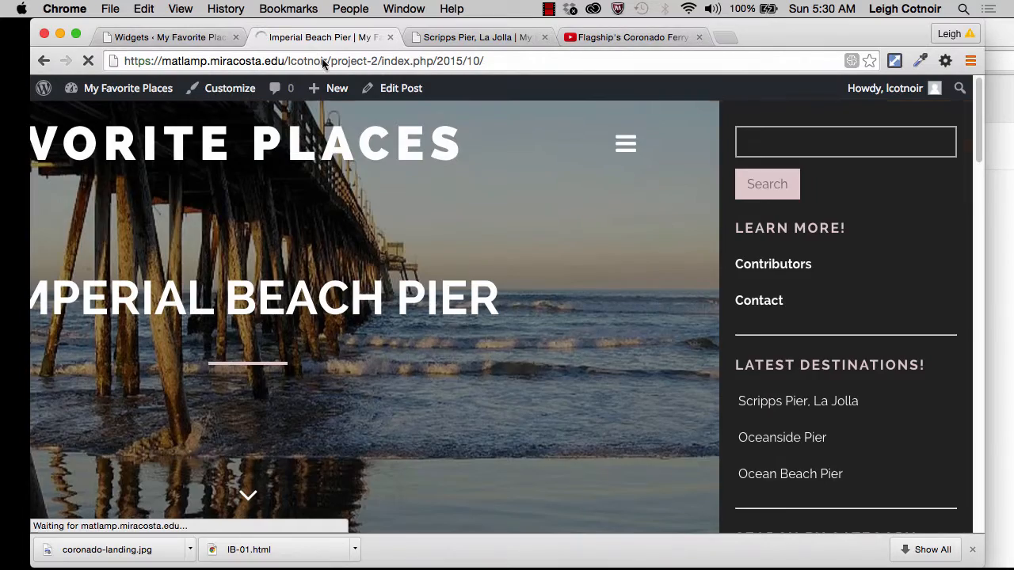
# Step: Look through the monthly archive's posts, check the archive page's side menu and close it
pyautogui.scroll(-5, 744, 419)
pyautogui.scroll(-3, 747, 425)
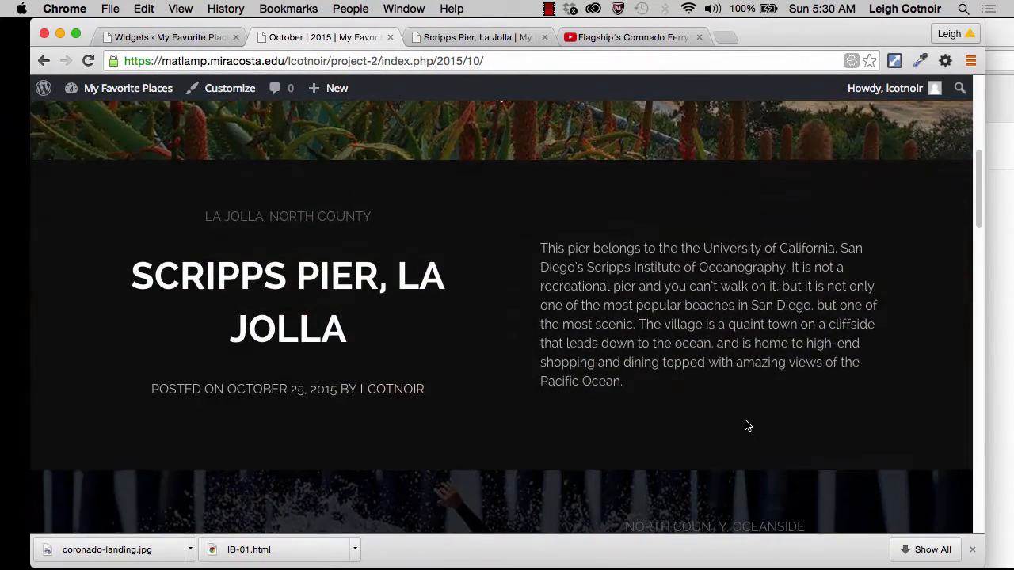
pyautogui.scroll(10, 610, 234)
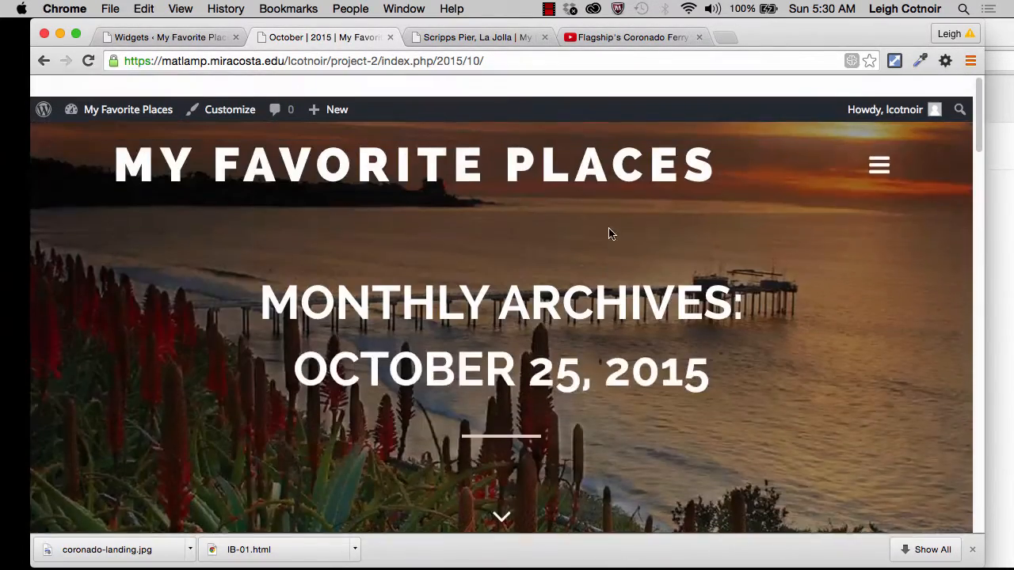
pyautogui.click(878, 144)
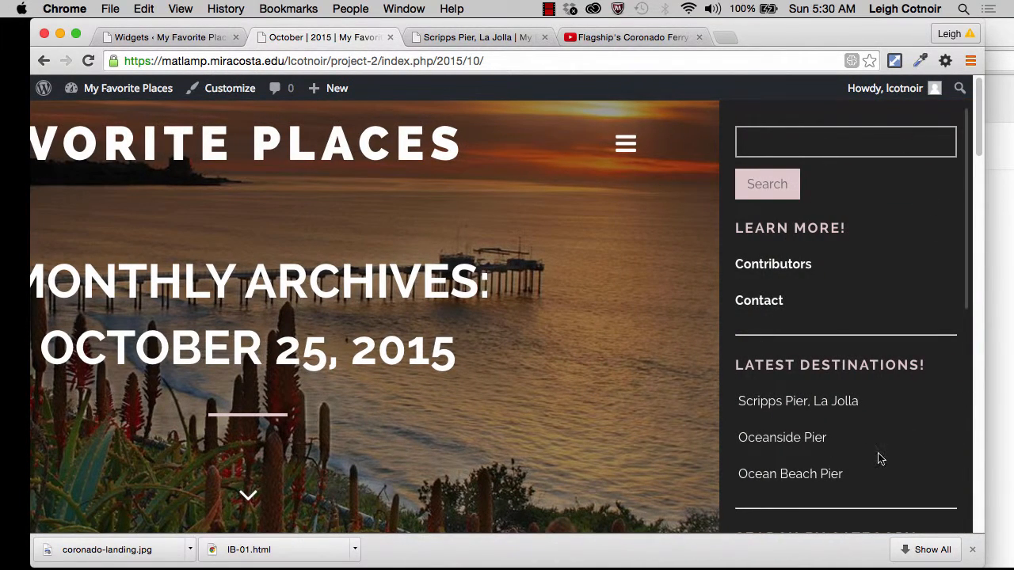
pyautogui.click(625, 157)
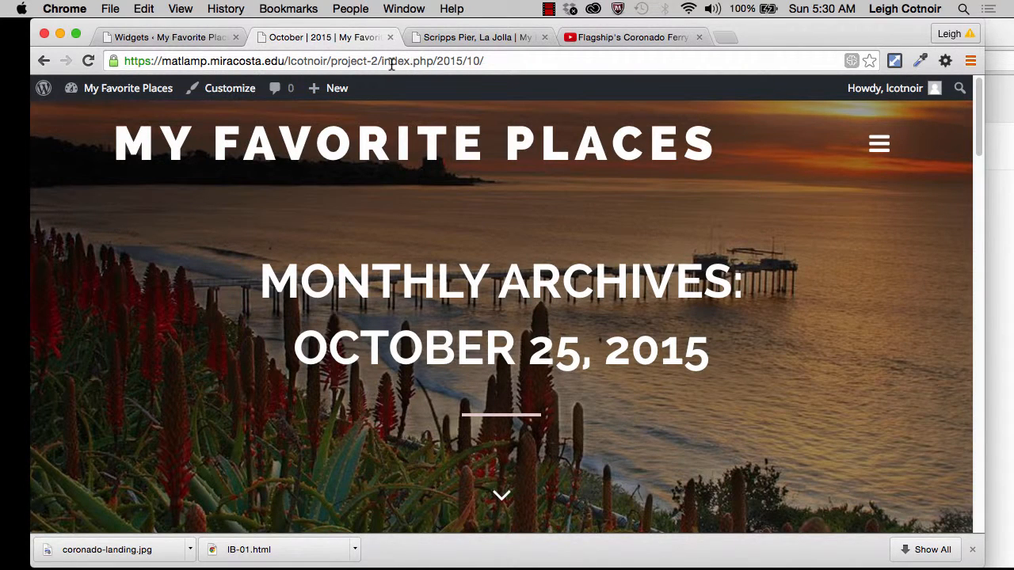
# Step: Open the Contributors page from the side menu and check that page's own side menu, including the category list
pyautogui.click(878, 143)
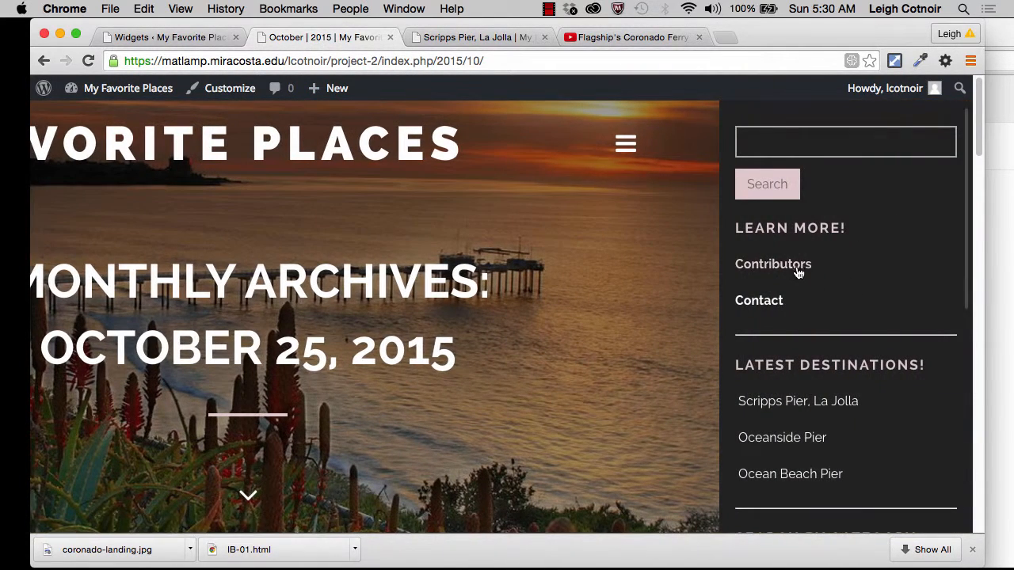
pyautogui.click(792, 271)
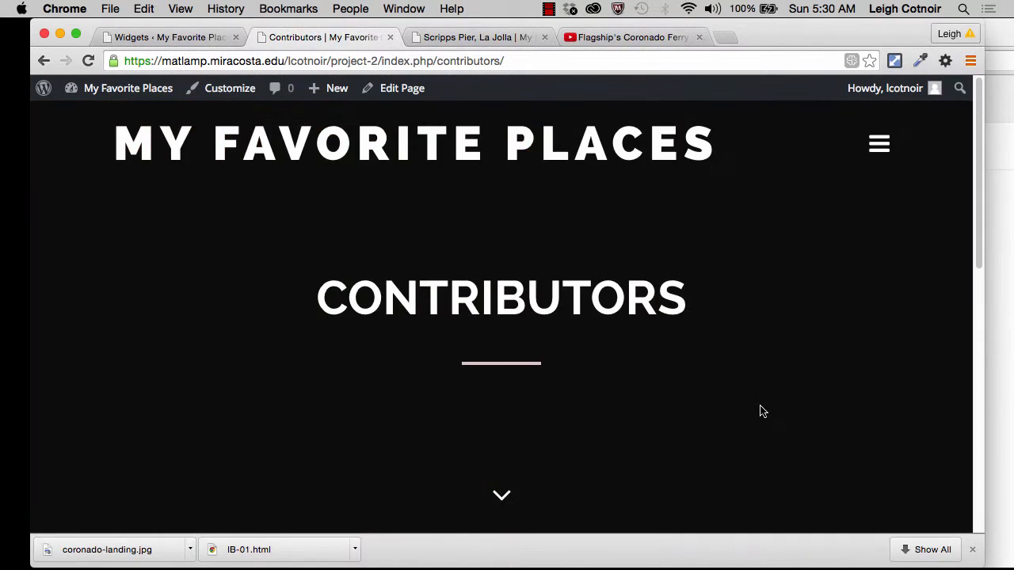
pyautogui.scroll(-5, 759, 408)
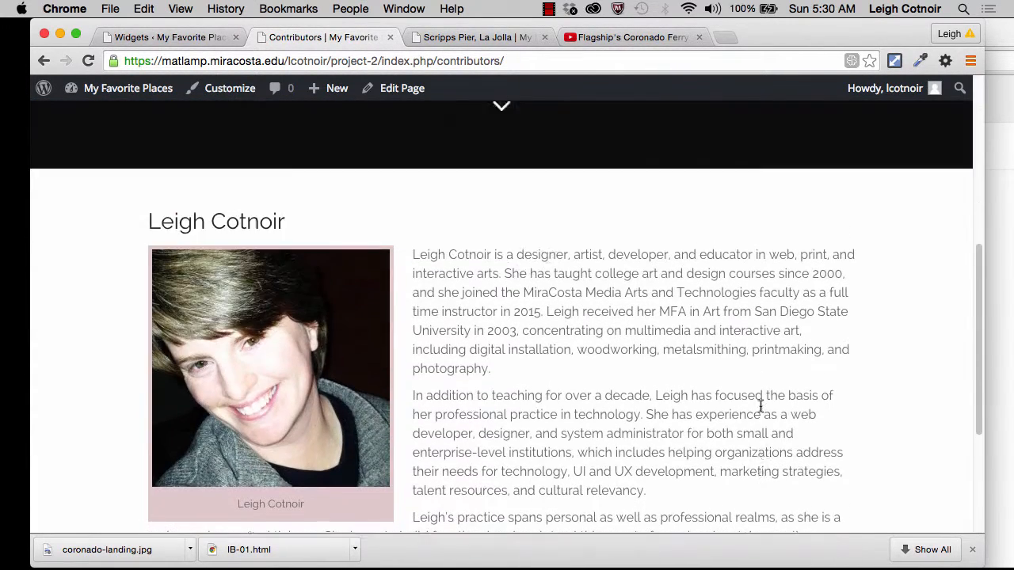
pyautogui.scroll(5, 759, 408)
pyautogui.click(876, 147)
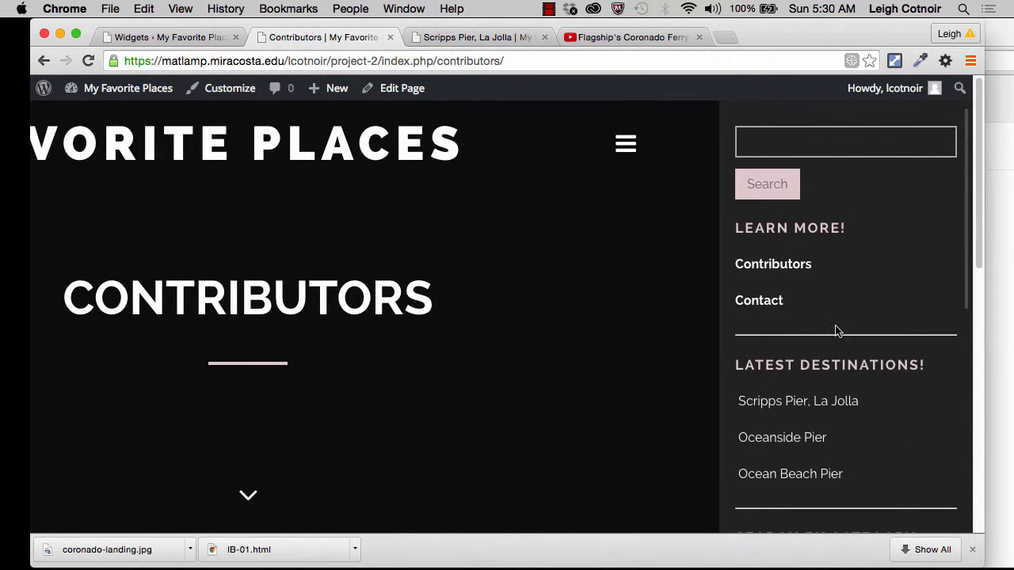
pyautogui.scroll(-6, 872, 444)
pyautogui.scroll(3, 871, 445)
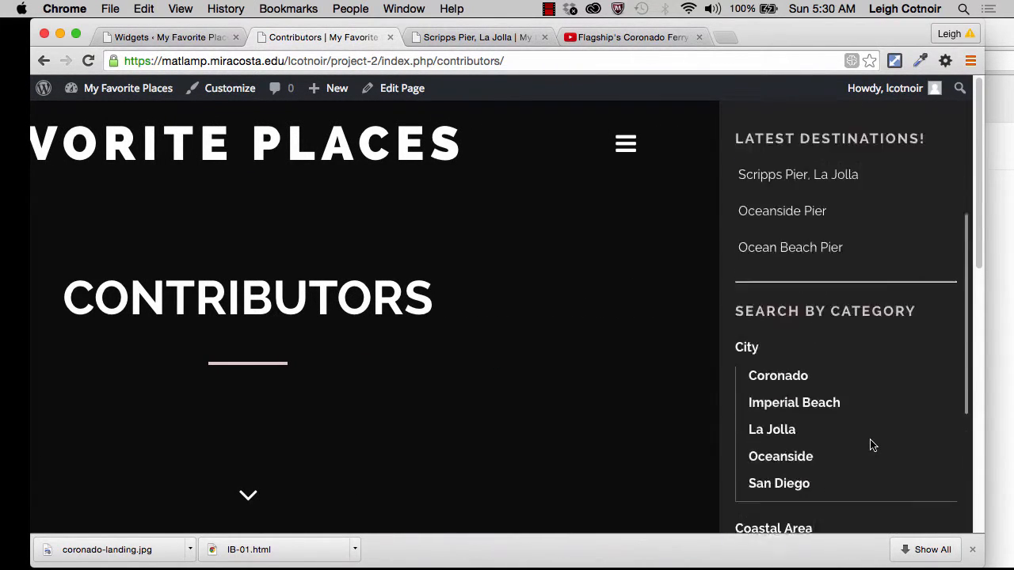
pyautogui.scroll(3, 871, 445)
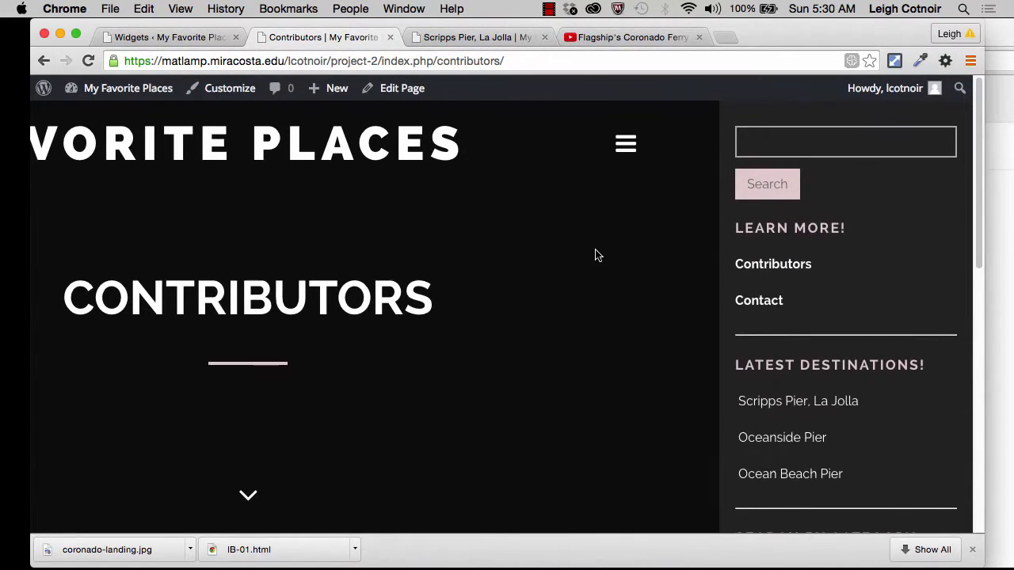
pyautogui.click(626, 143)
# Step: Examine the Contributors page from its header to the footer, including the contributor's photo and biography
pyautogui.scroll(-5, 622, 468)
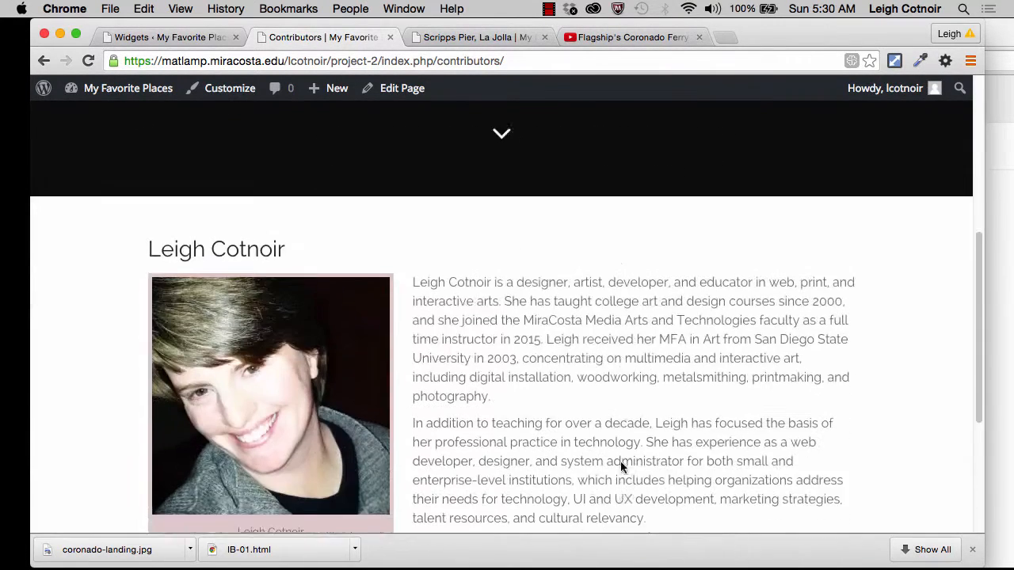
pyautogui.scroll(-5, 621, 461)
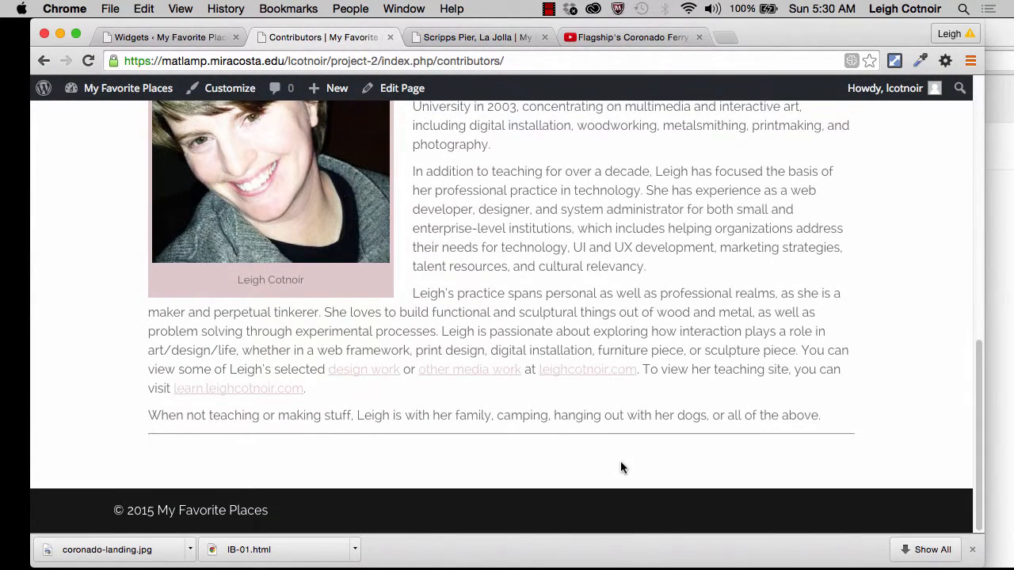
pyautogui.scroll(2, 620, 461)
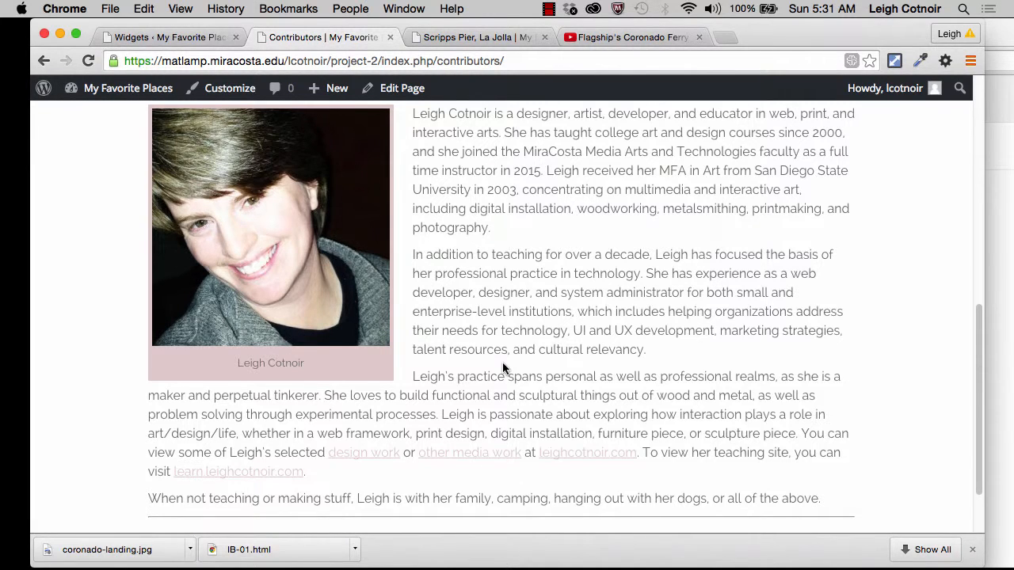
pyautogui.scroll(10, 502, 369)
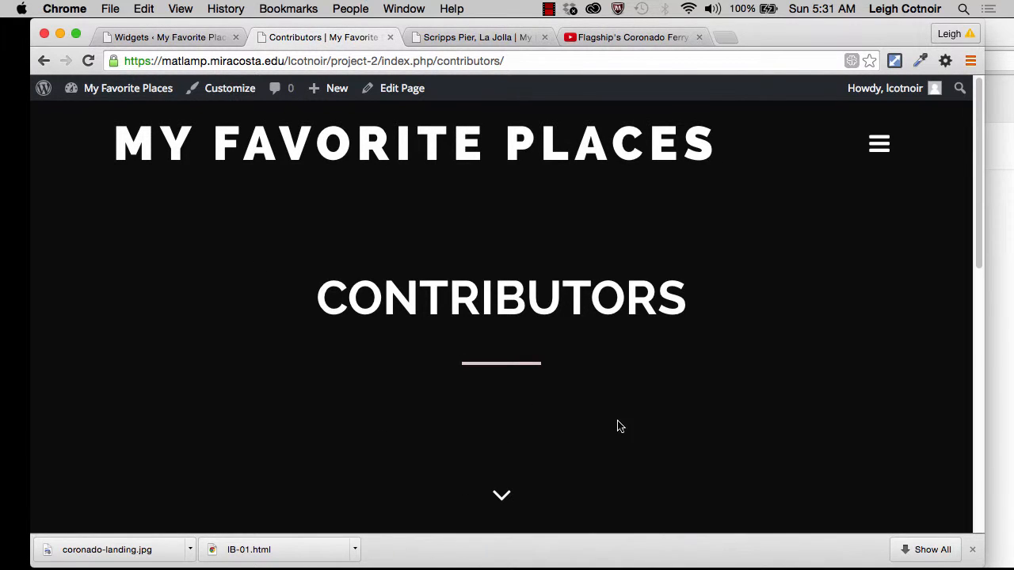
pyautogui.scroll(-2, 547, 451)
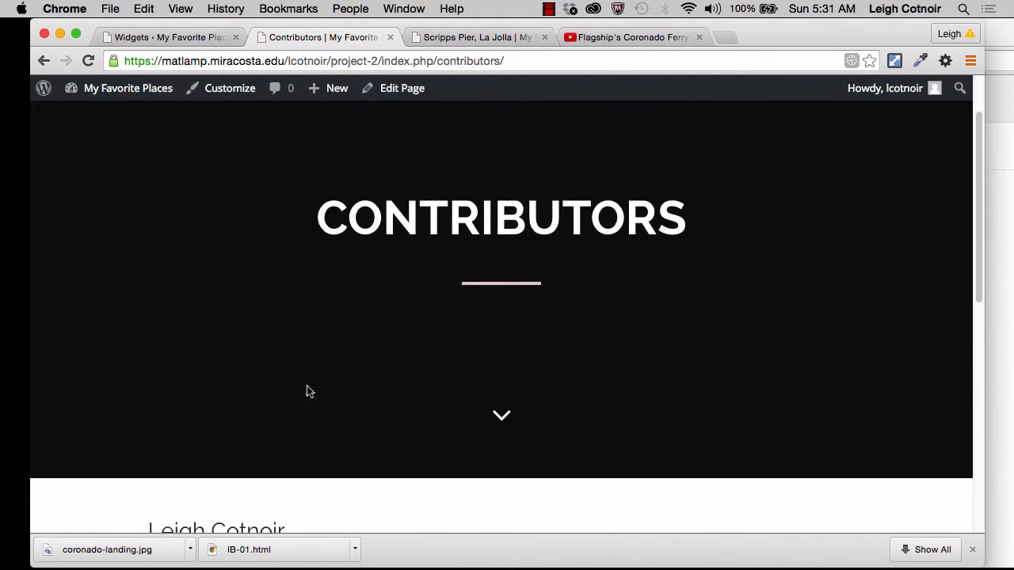
pyautogui.scroll(2, 616, 303)
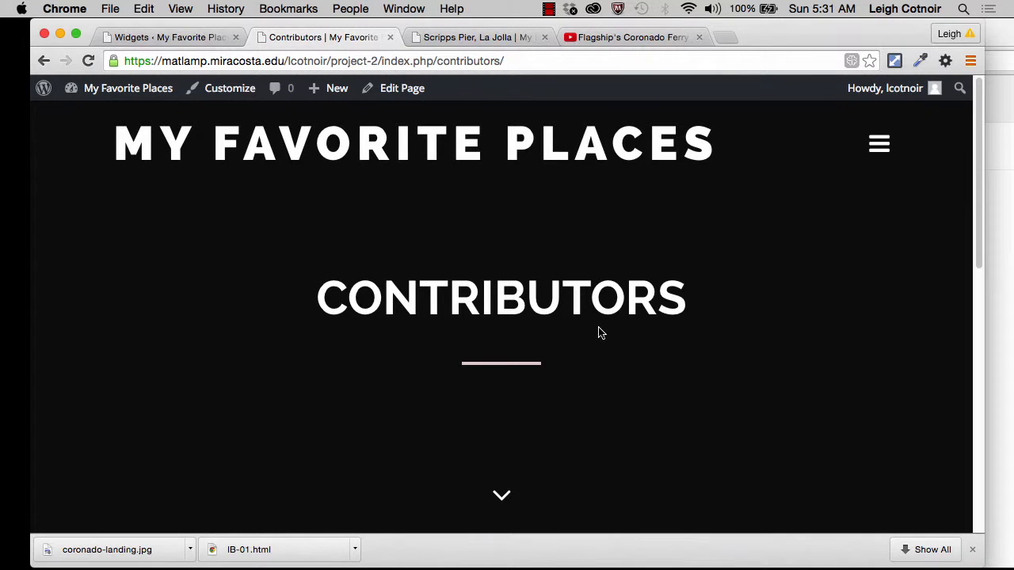
pyautogui.scroll(-5, 599, 332)
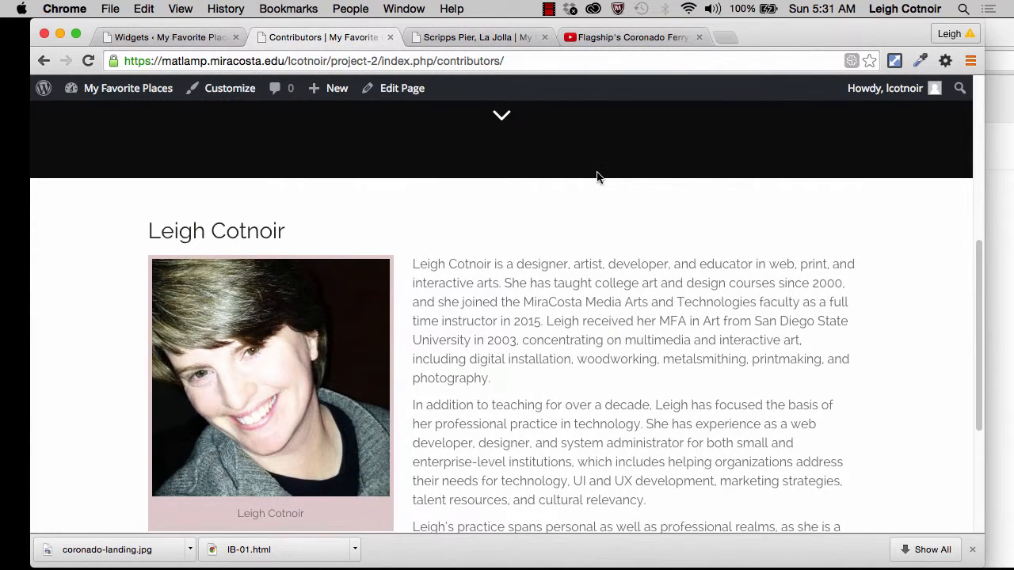
pyautogui.scroll(6, 598, 177)
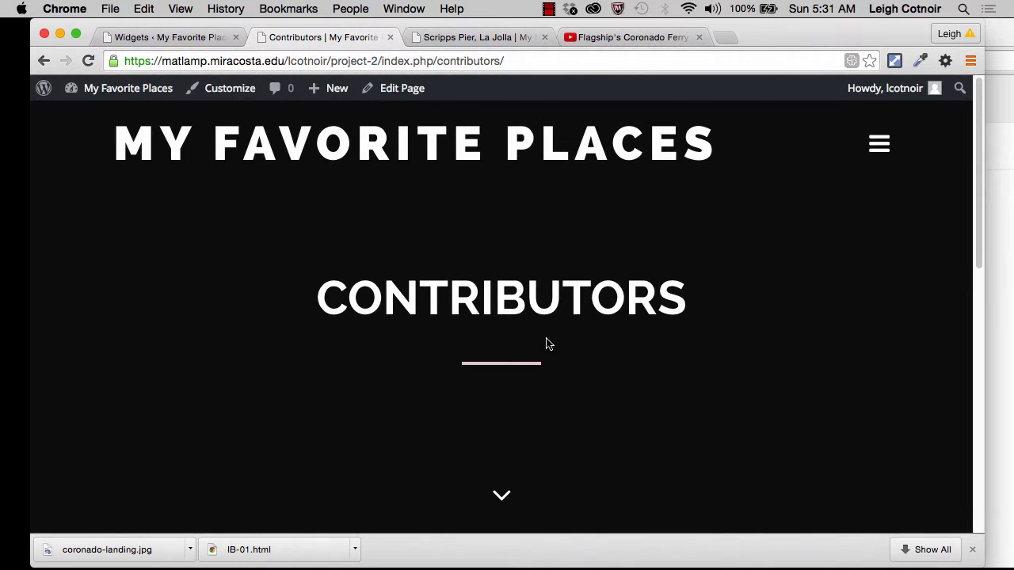
# Step: Go to the site's installed themes in the WordPress admin and activate the Matraman Lite theme
pyautogui.click(191, 39)
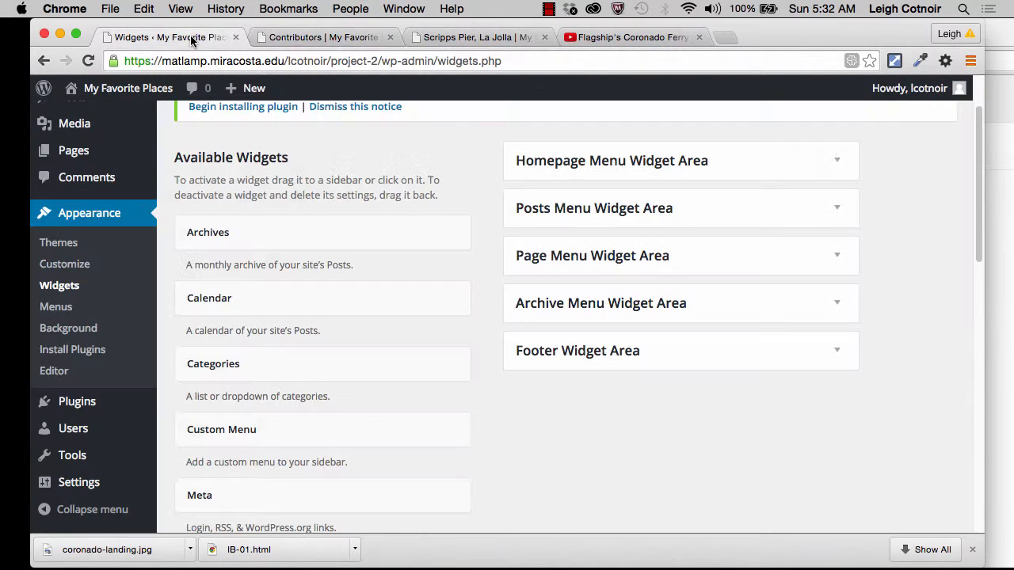
pyautogui.click(70, 245)
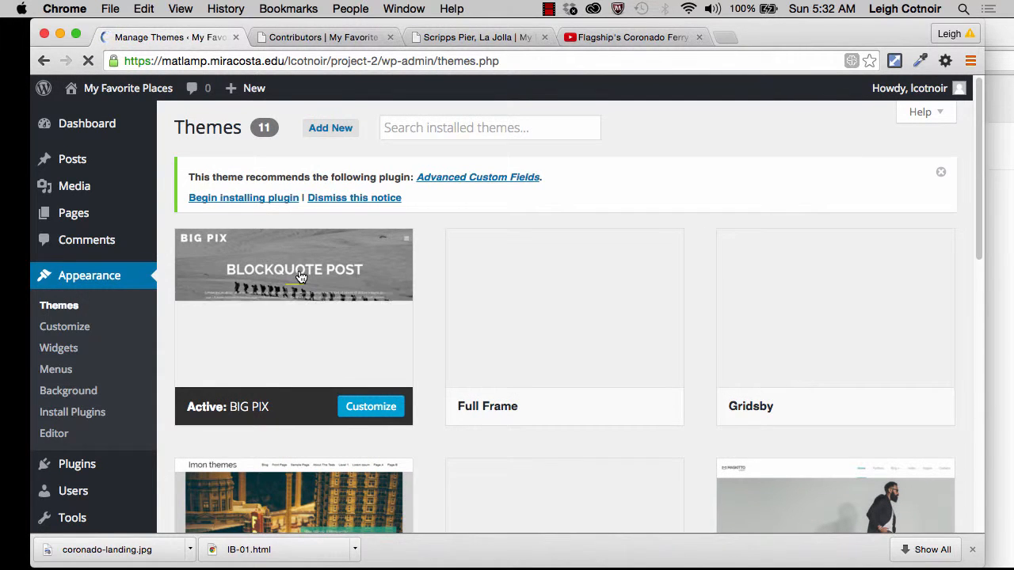
pyautogui.scroll(-5, 401, 336)
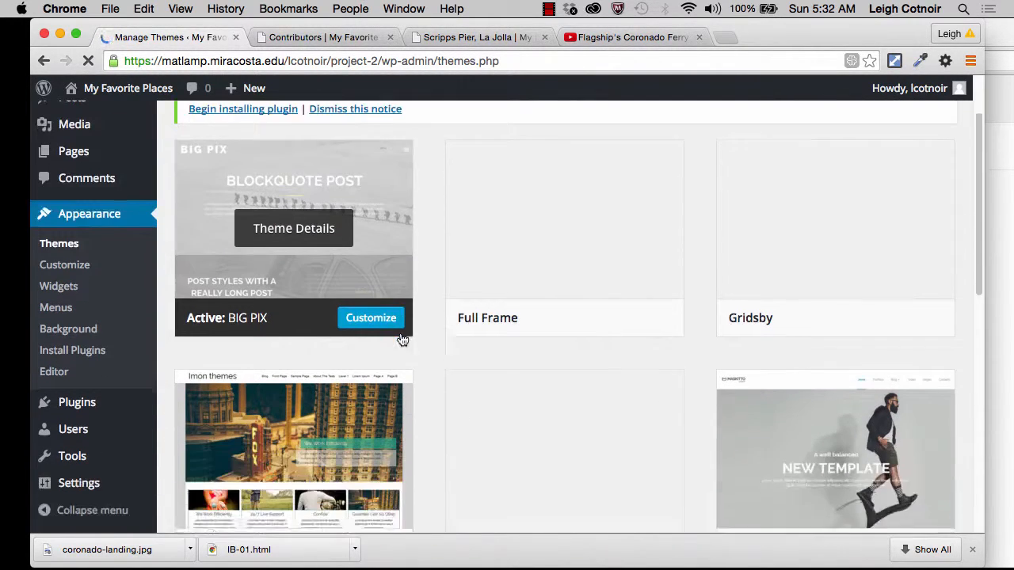
pyautogui.scroll(-5, 403, 339)
pyautogui.scroll(-2, 403, 339)
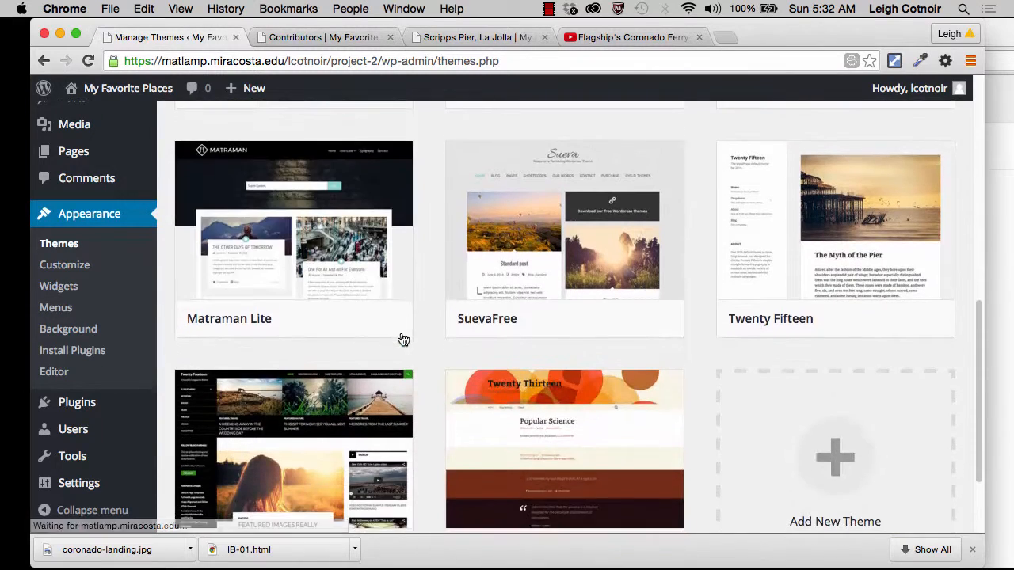
pyautogui.scroll(2, 404, 339)
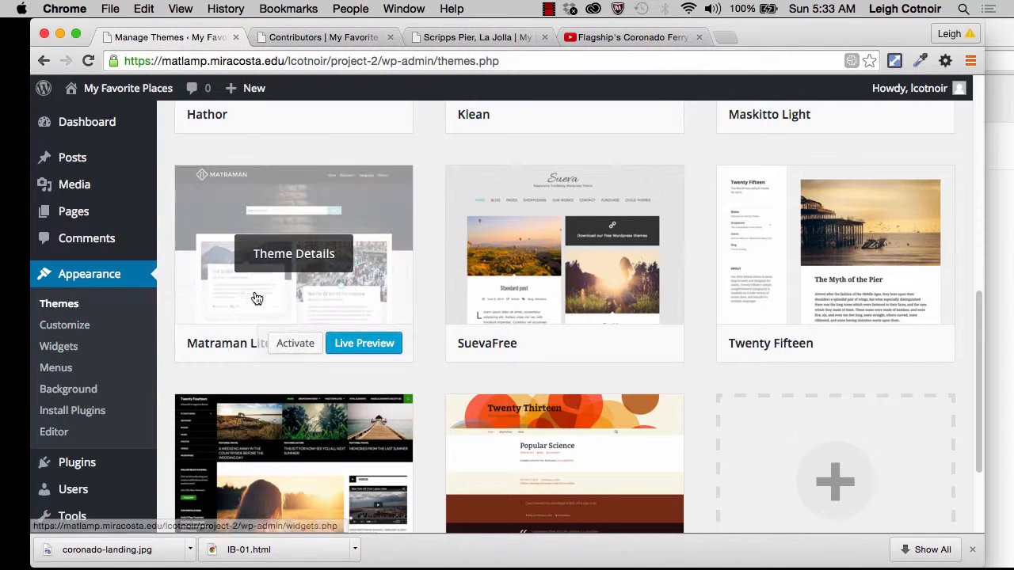
pyautogui.click(295, 344)
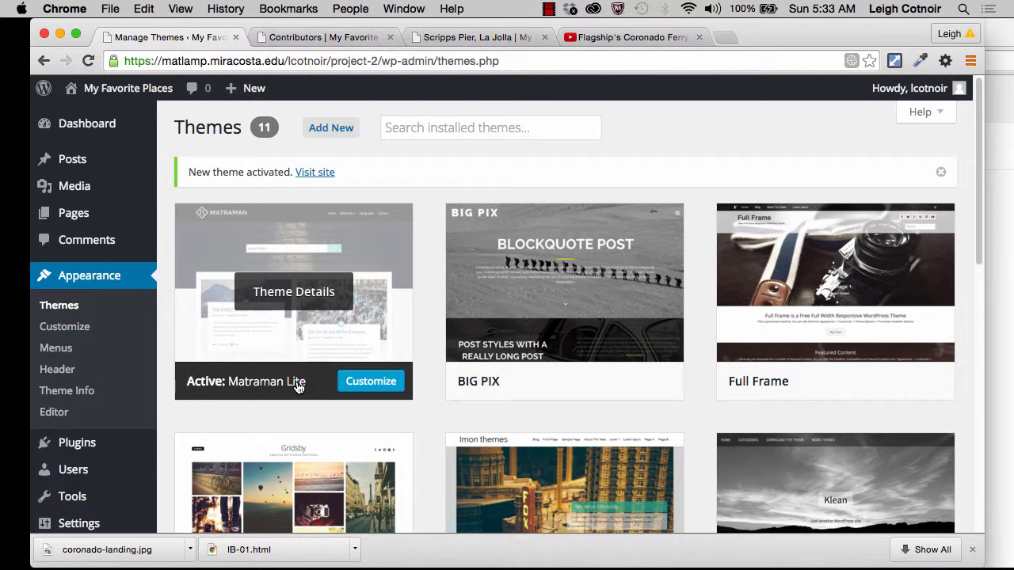
# Step: Review the Matraman Lite theme's details, including its description and tags, and close them
pyautogui.click(309, 306)
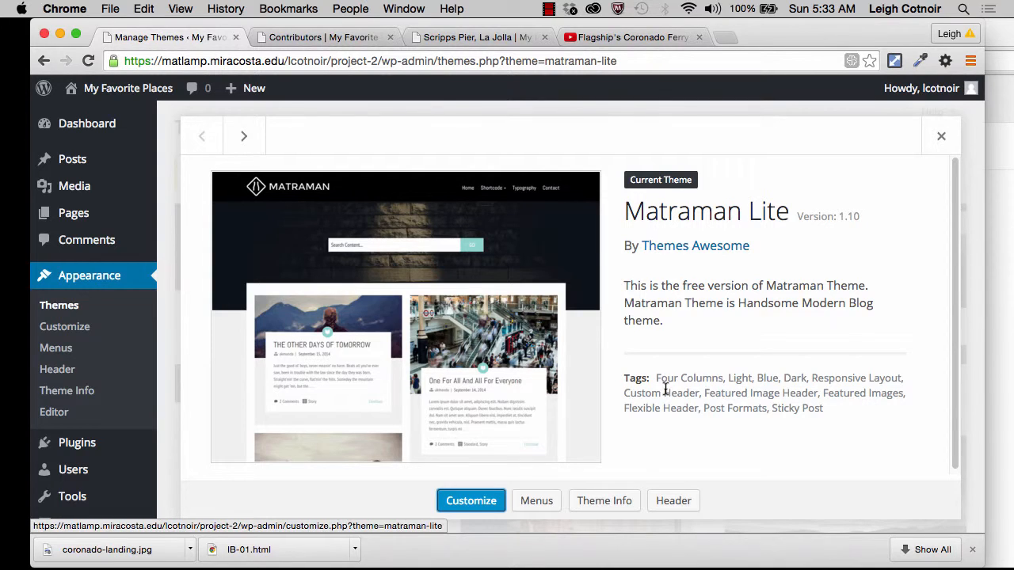
pyautogui.scroll(-1, 665, 390)
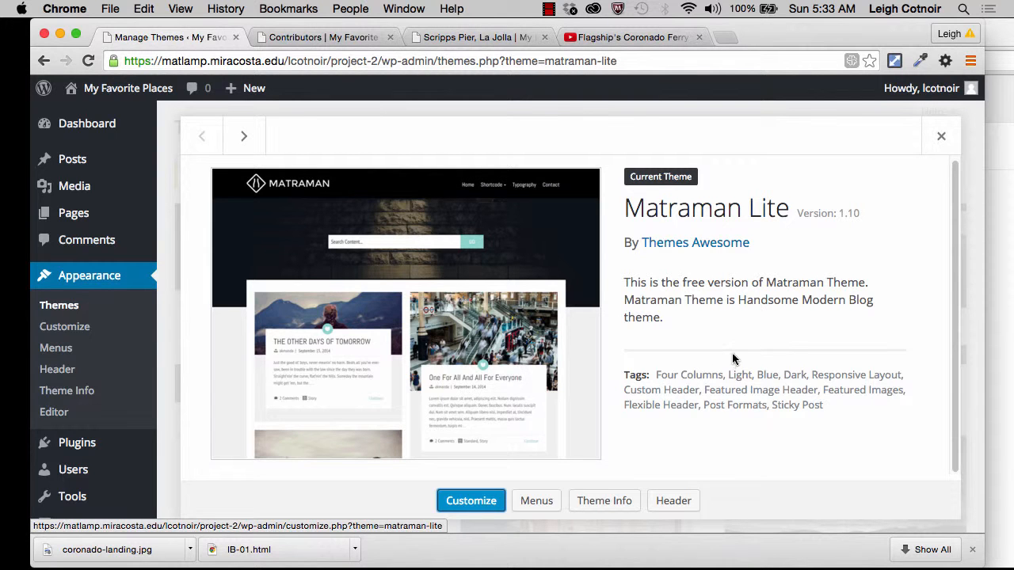
pyautogui.click(938, 137)
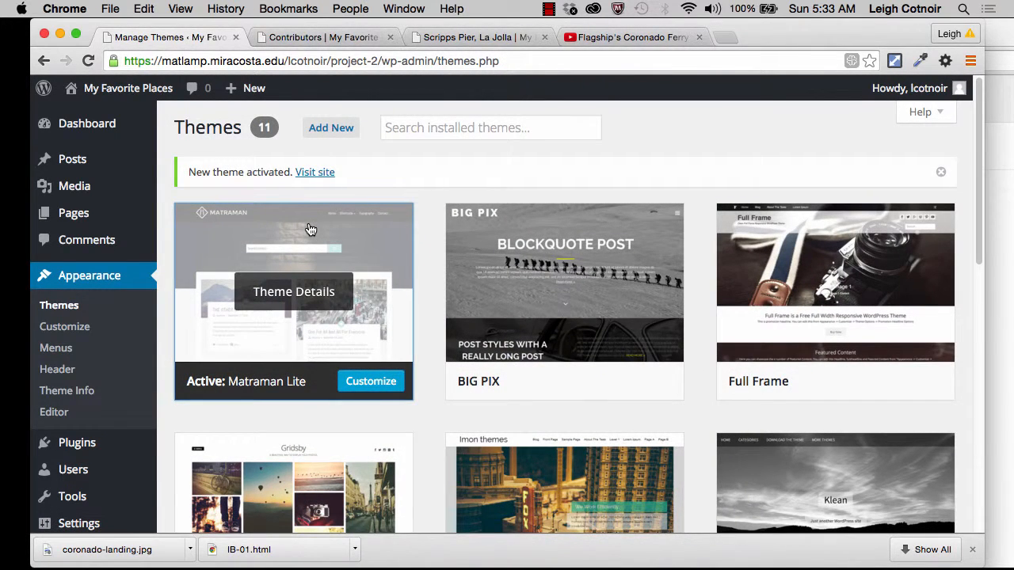
# Step: Return to the site's Contributors page and reload it to view it with the newly activated theme
pyautogui.click(334, 37)
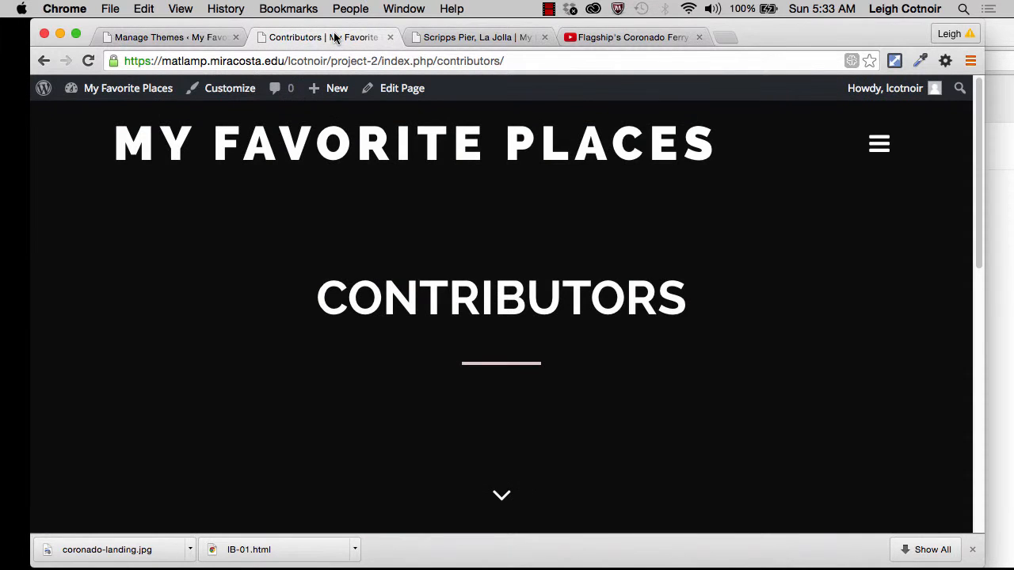
pyautogui.press('super+r')
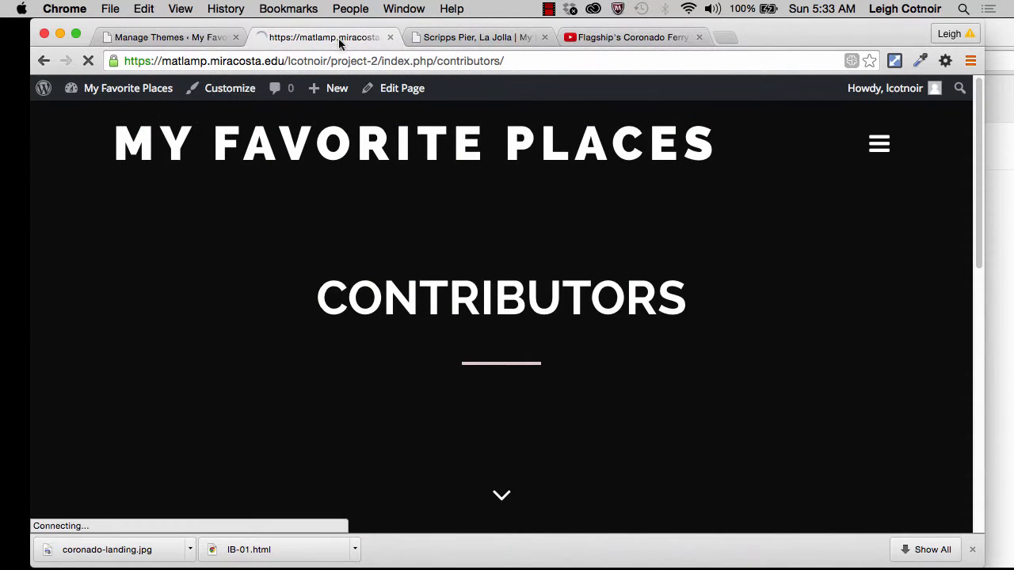